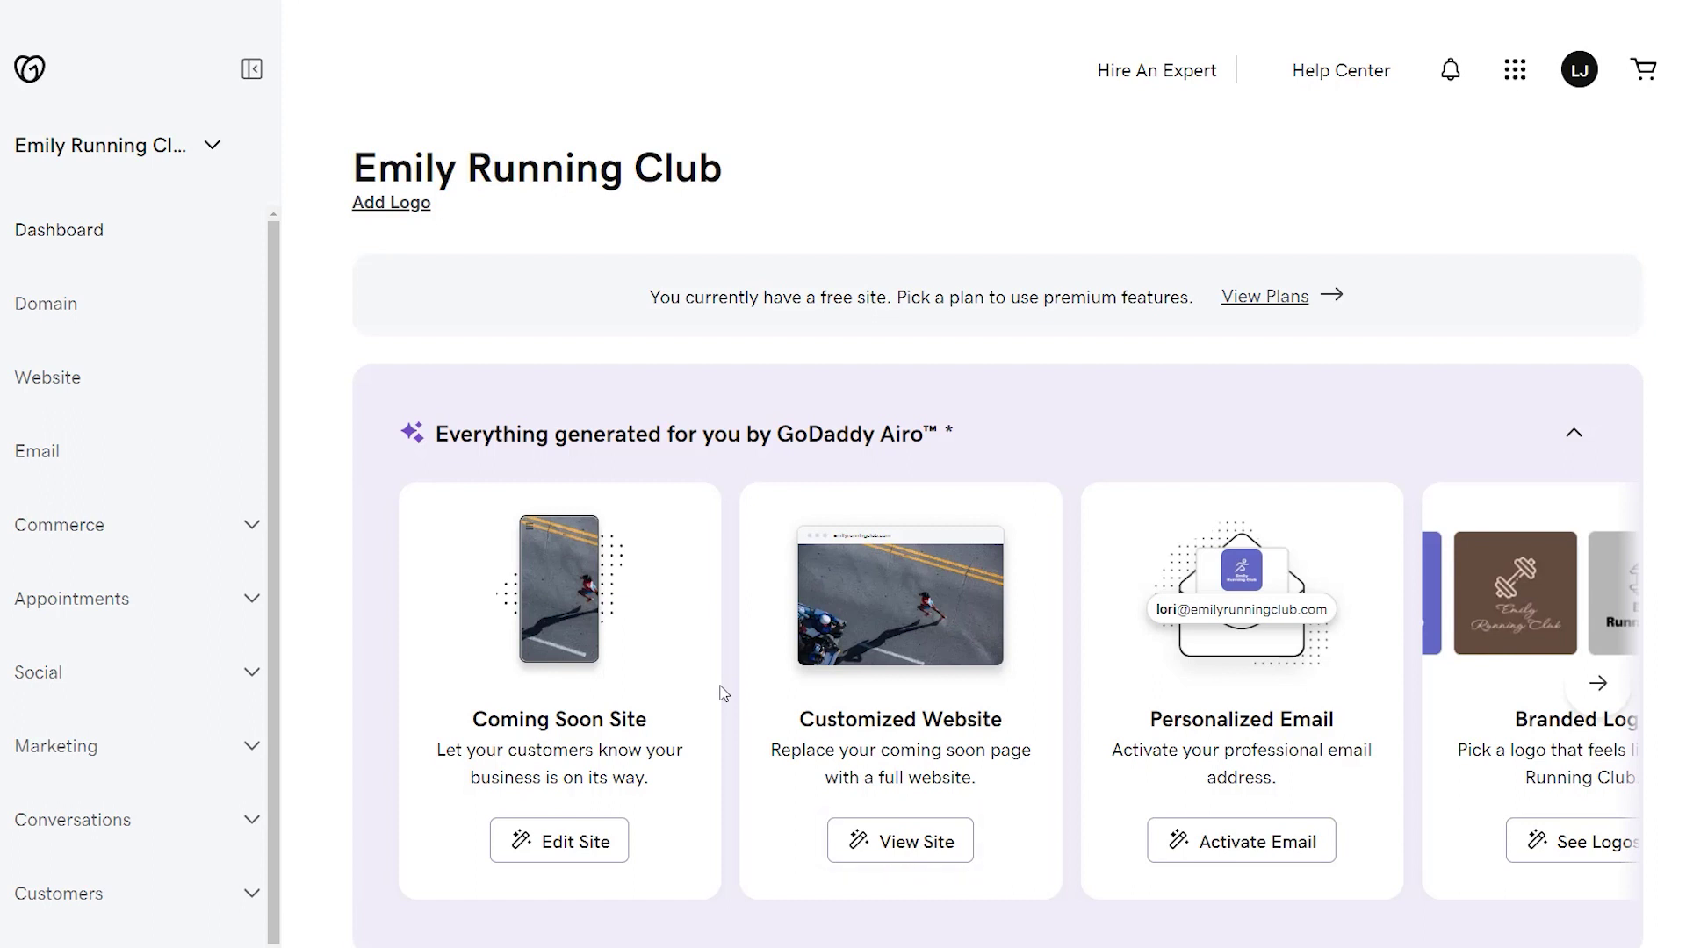
# Preview the generated site, then buy the Websites + Marketing Basic plan for Emily Running Club.
pyautogui.click(903, 848)
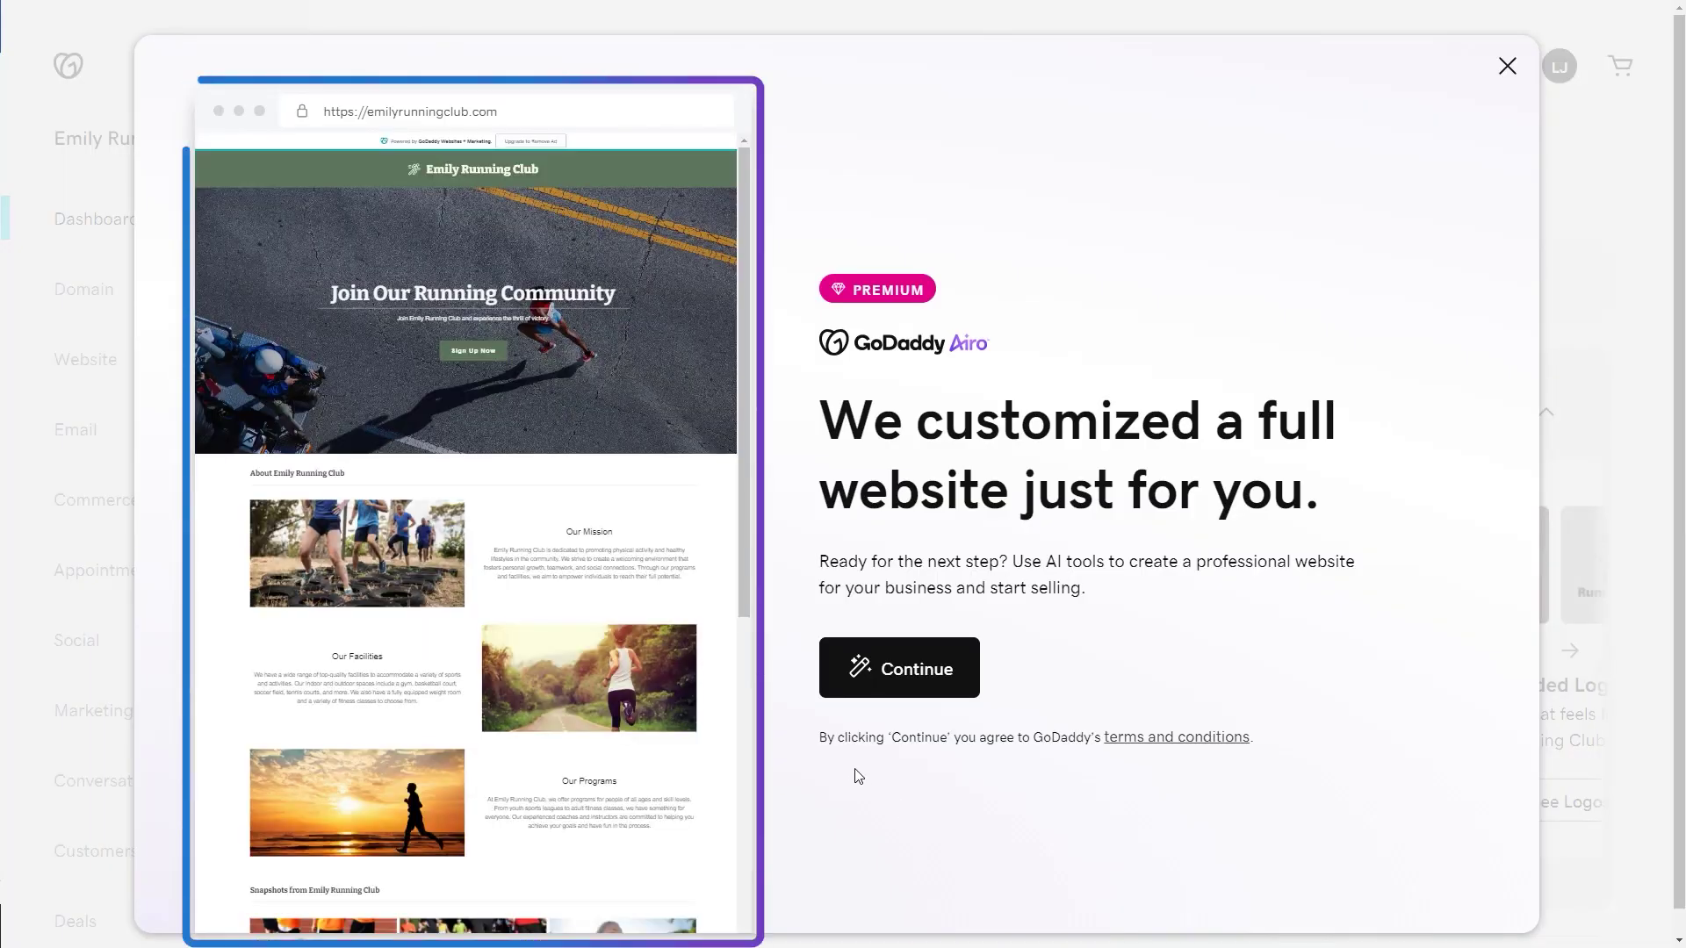
pyautogui.scroll(-3, 742, 581)
pyautogui.moveTo(750, 660); pyautogui.dragTo(755, 842)
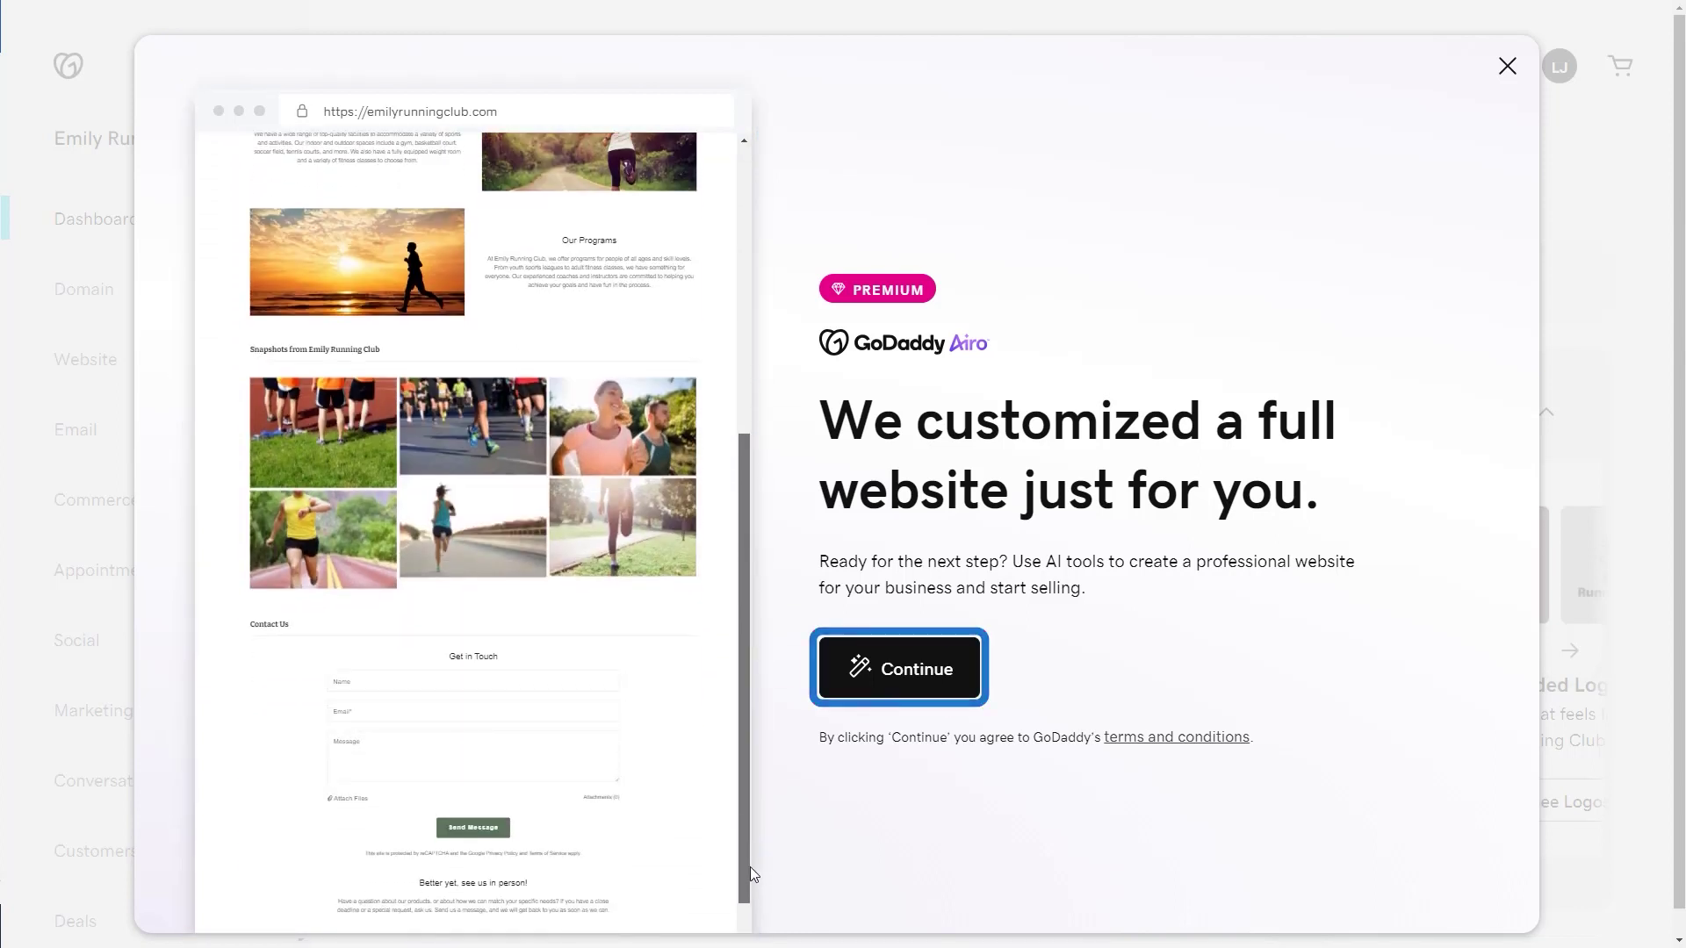
pyautogui.click(846, 675)
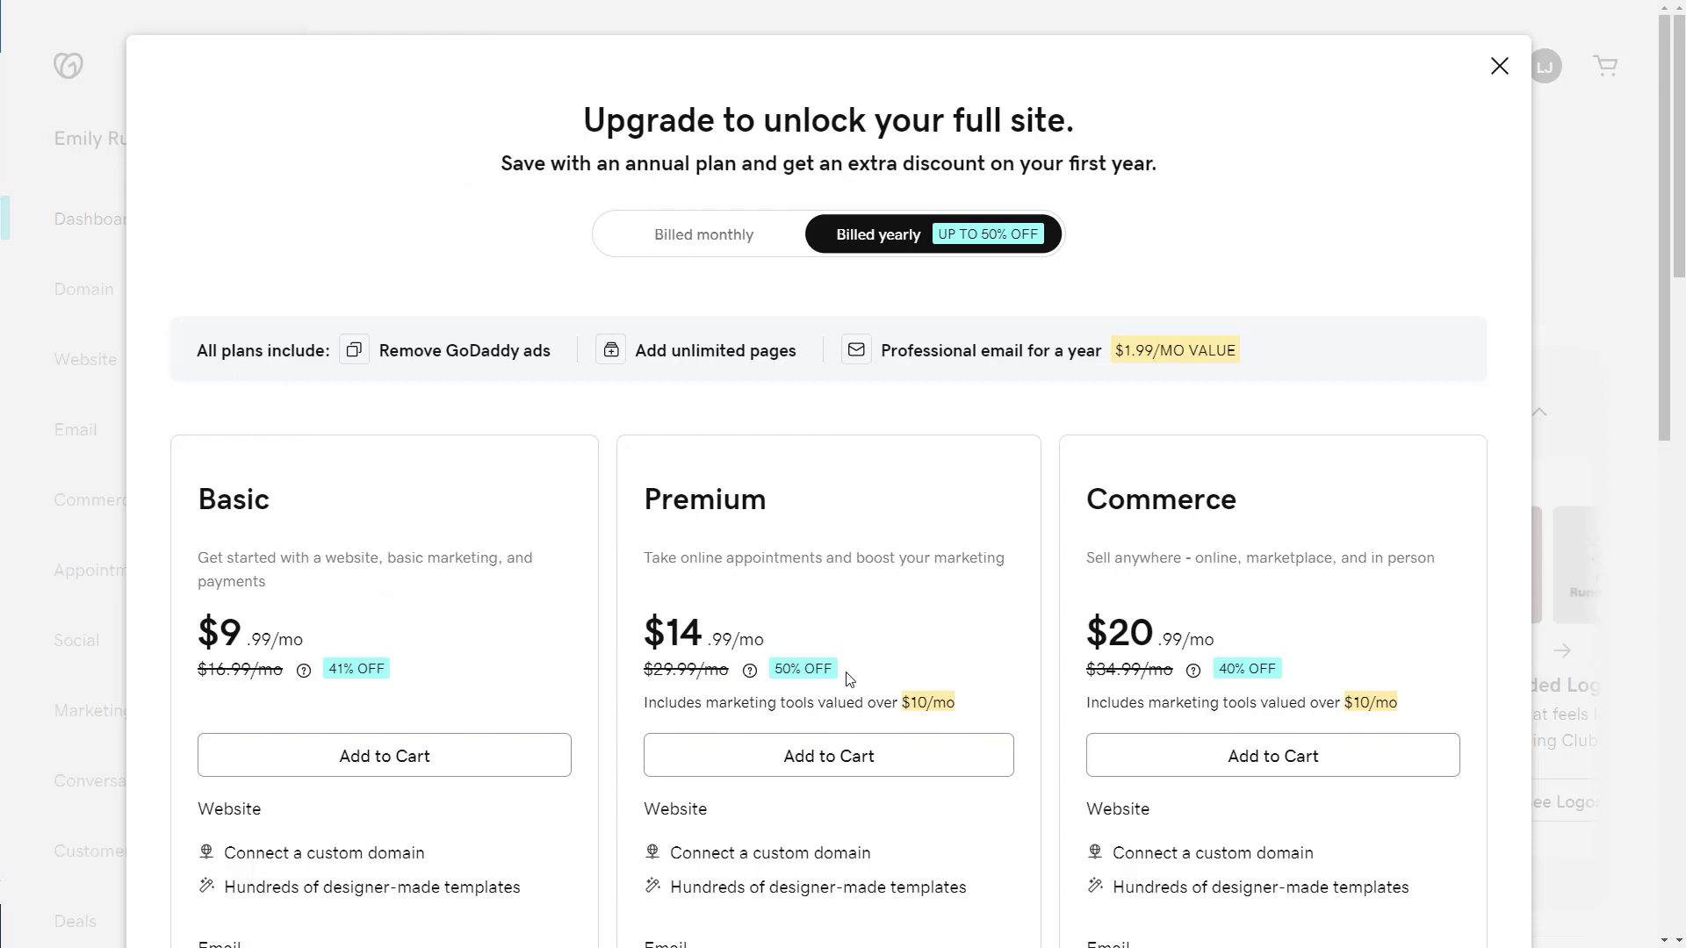
pyautogui.click(440, 762)
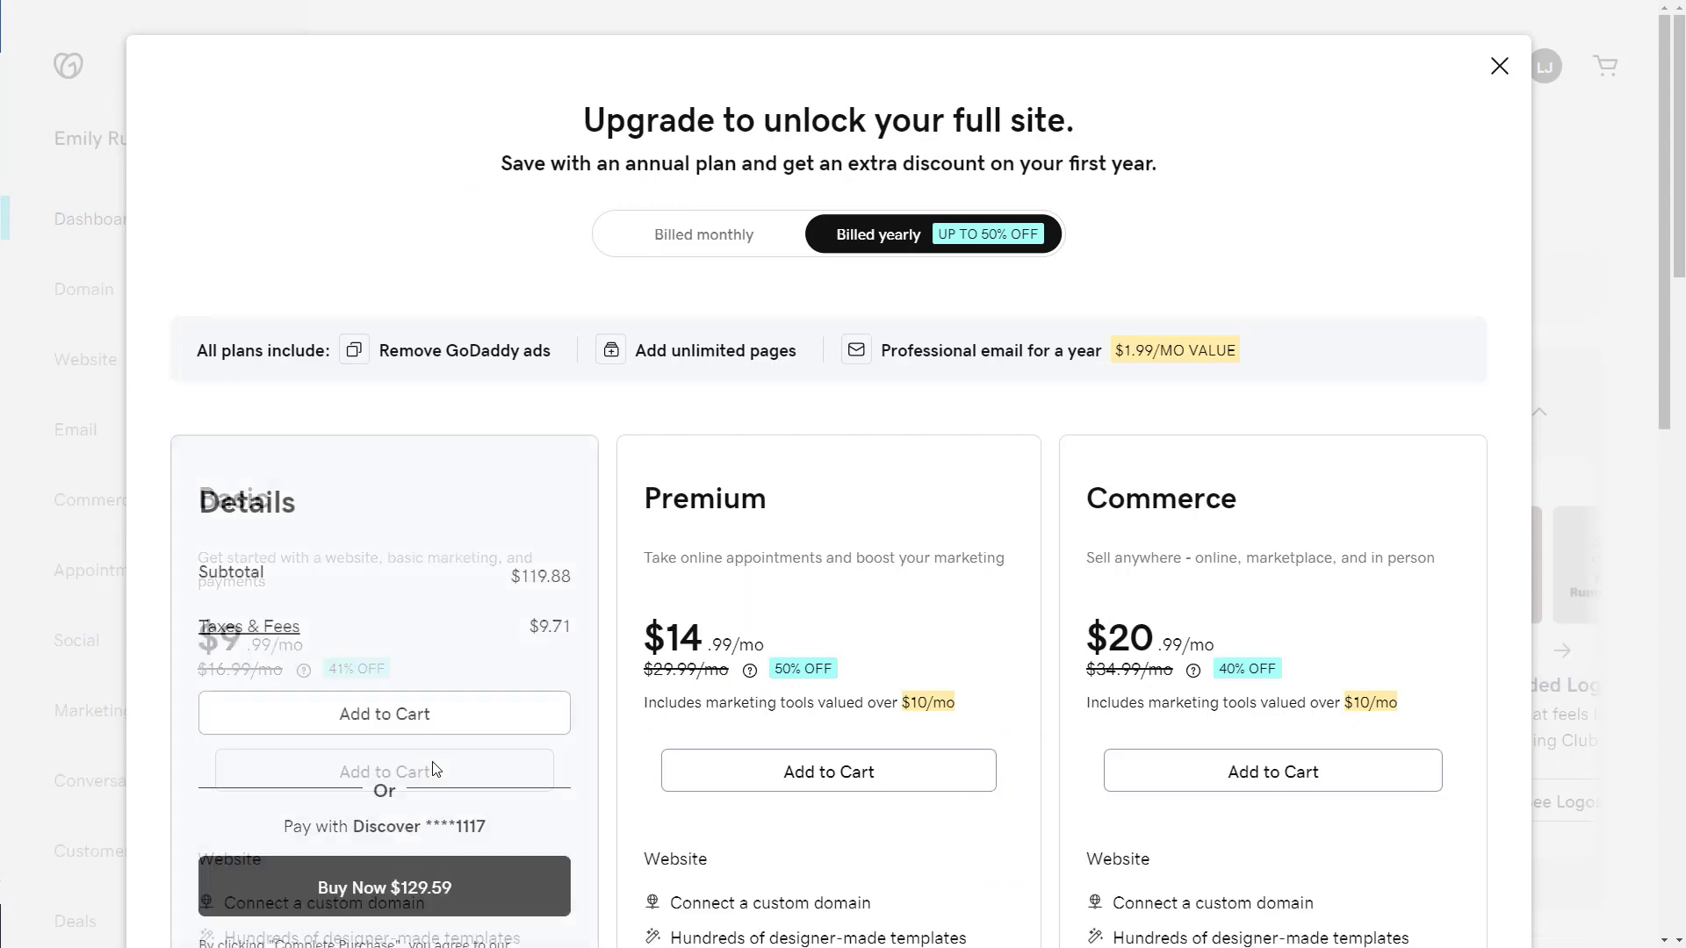
pyautogui.scroll(-1, 433, 770)
pyautogui.click(390, 799)
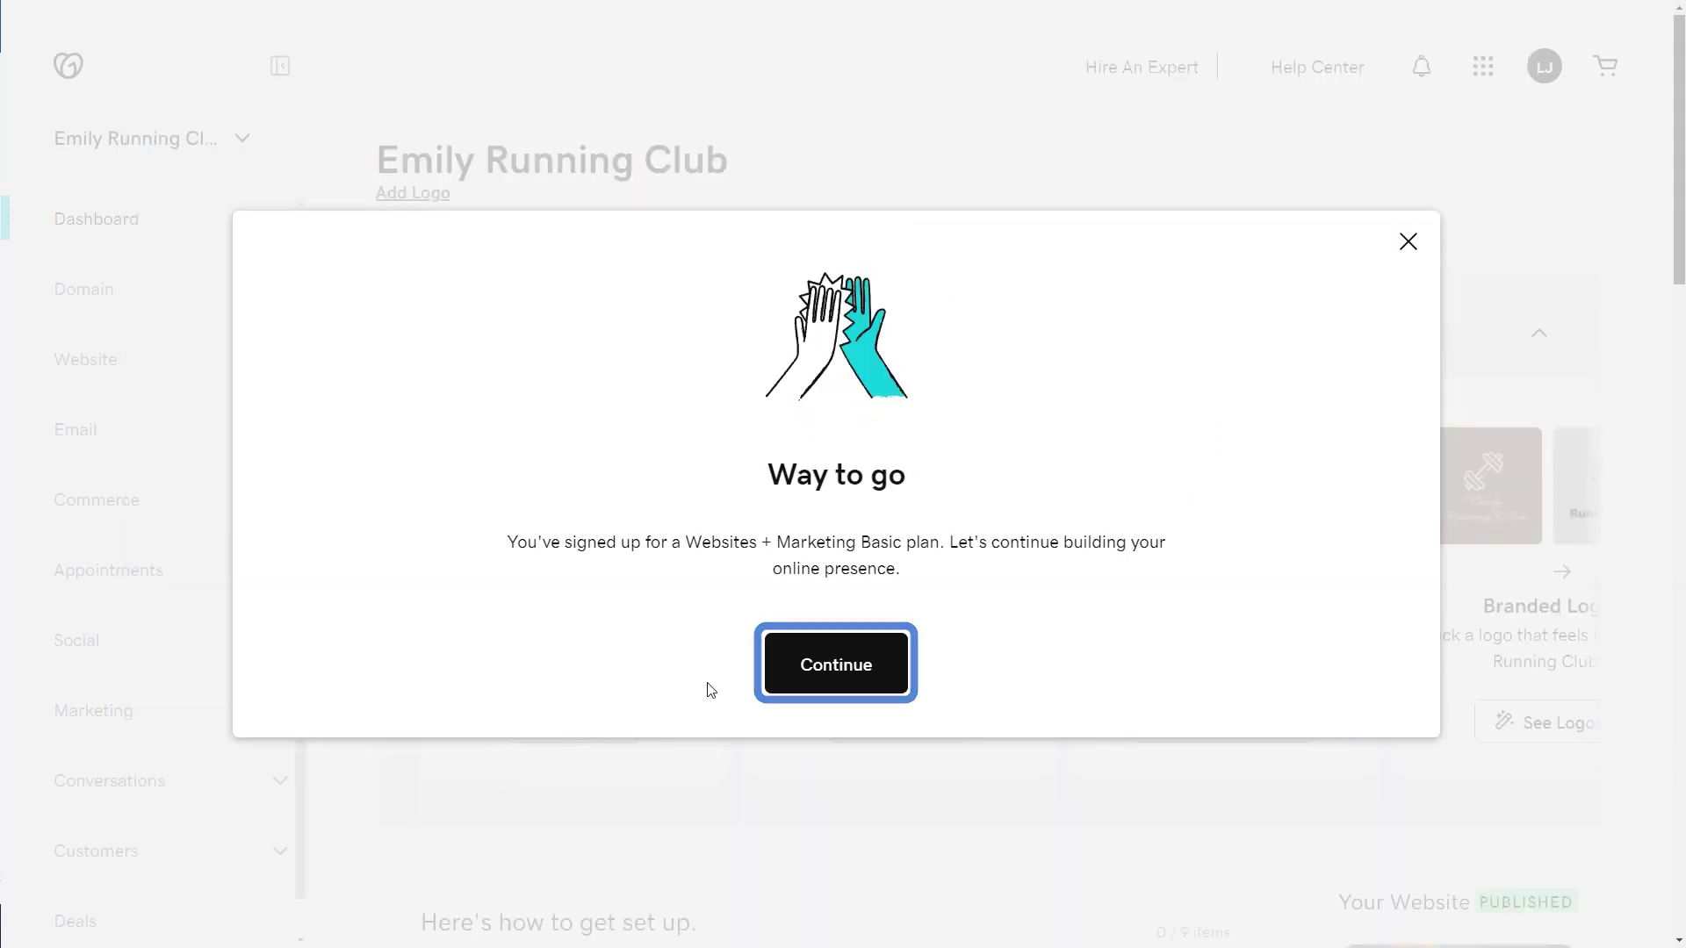
# Build the site with the Introduction and Calendar sections included.
pyautogui.click(801, 666)
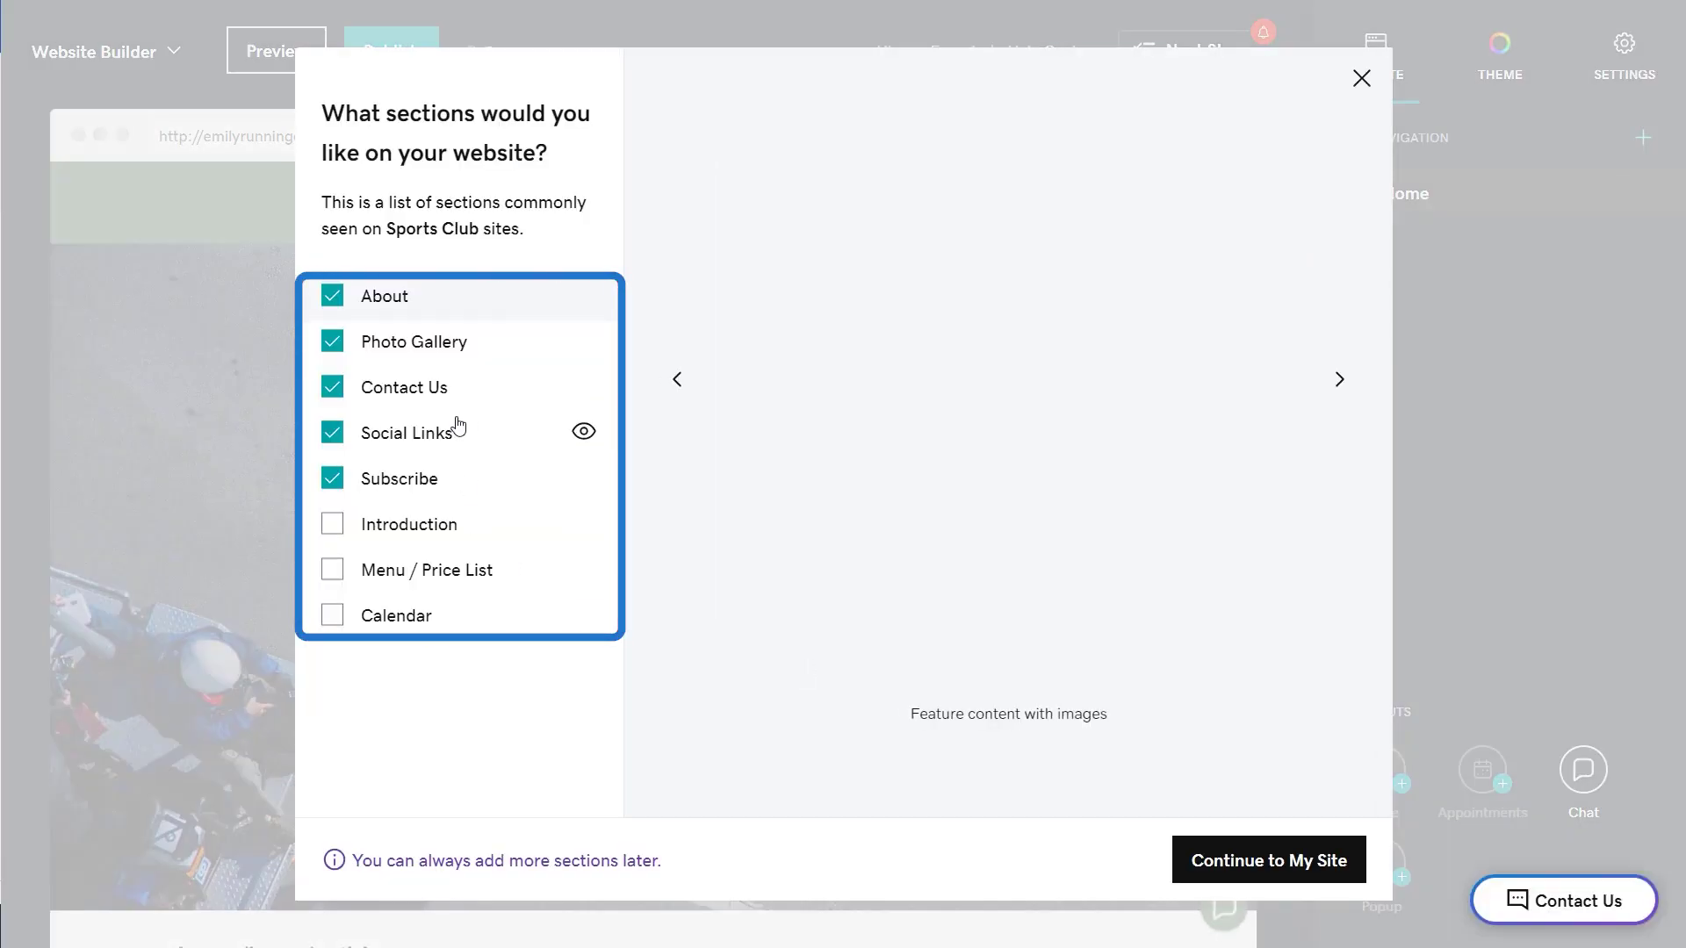
pyautogui.click(444, 533)
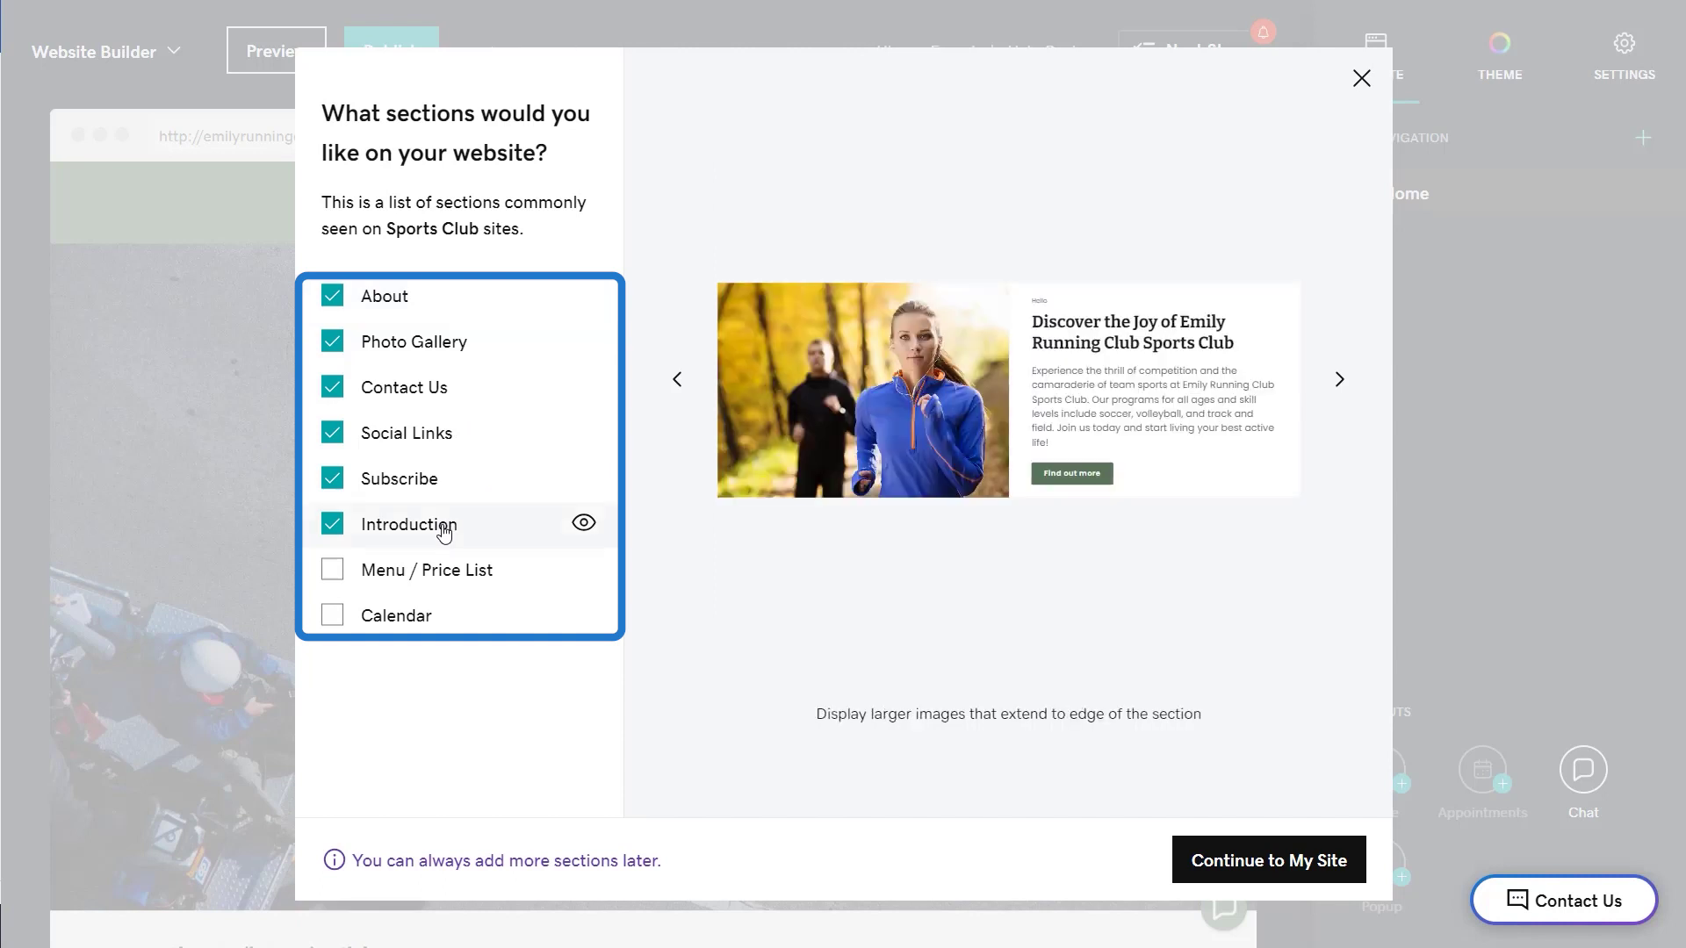
pyautogui.click(387, 630)
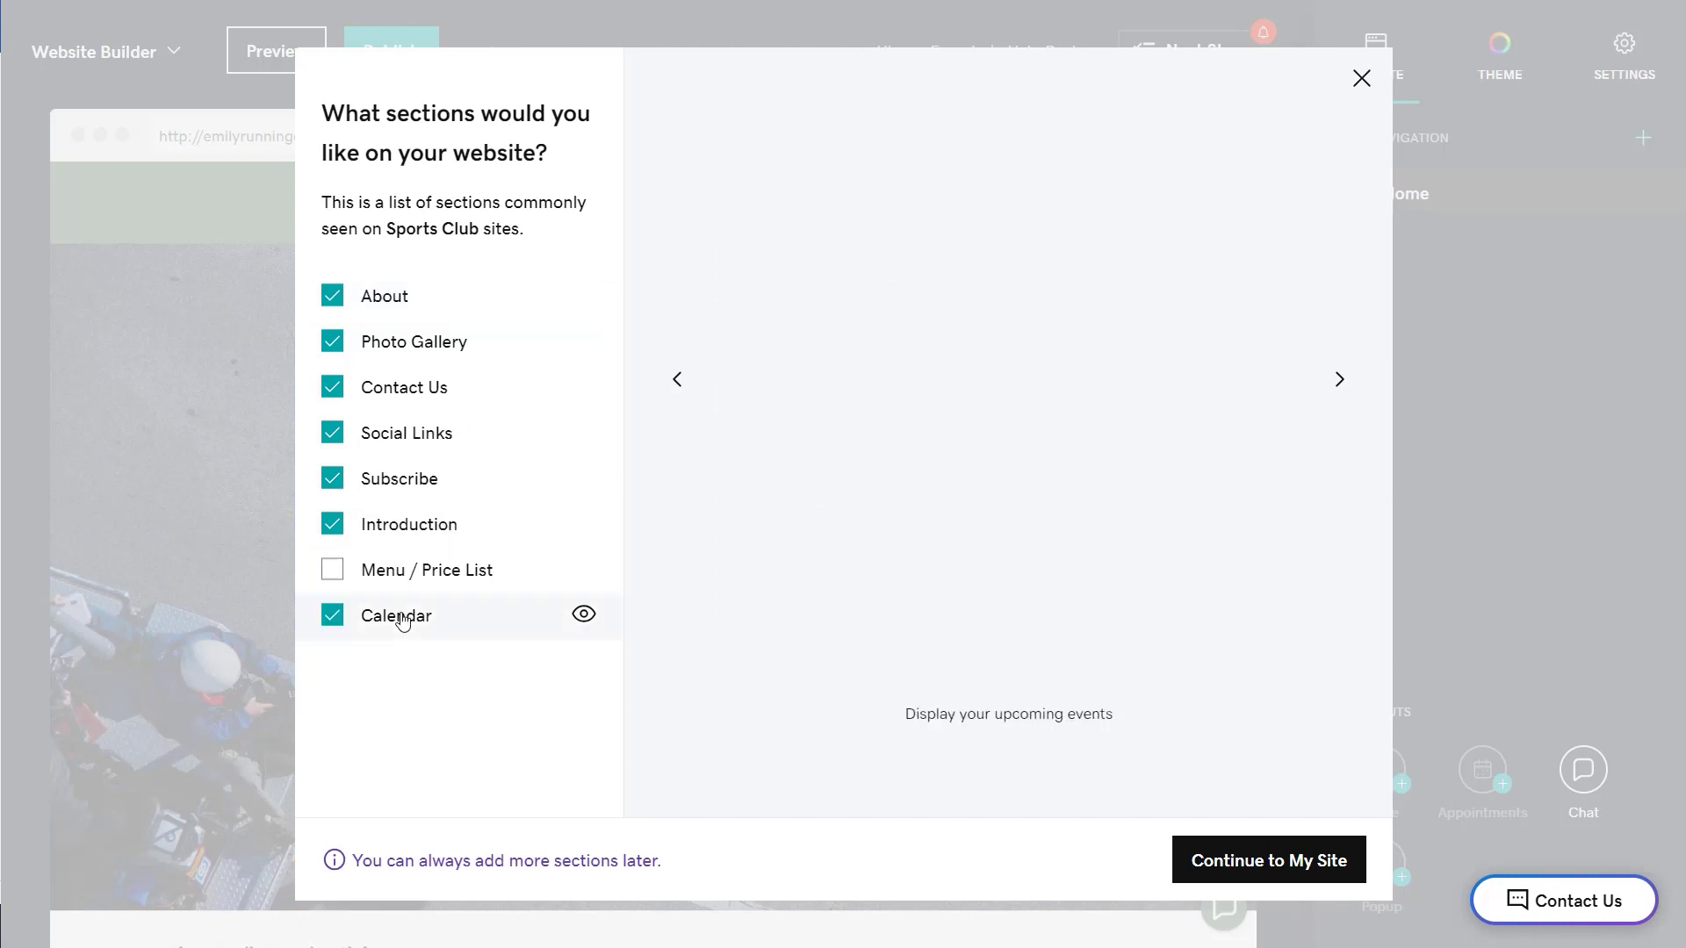
pyautogui.click(1242, 862)
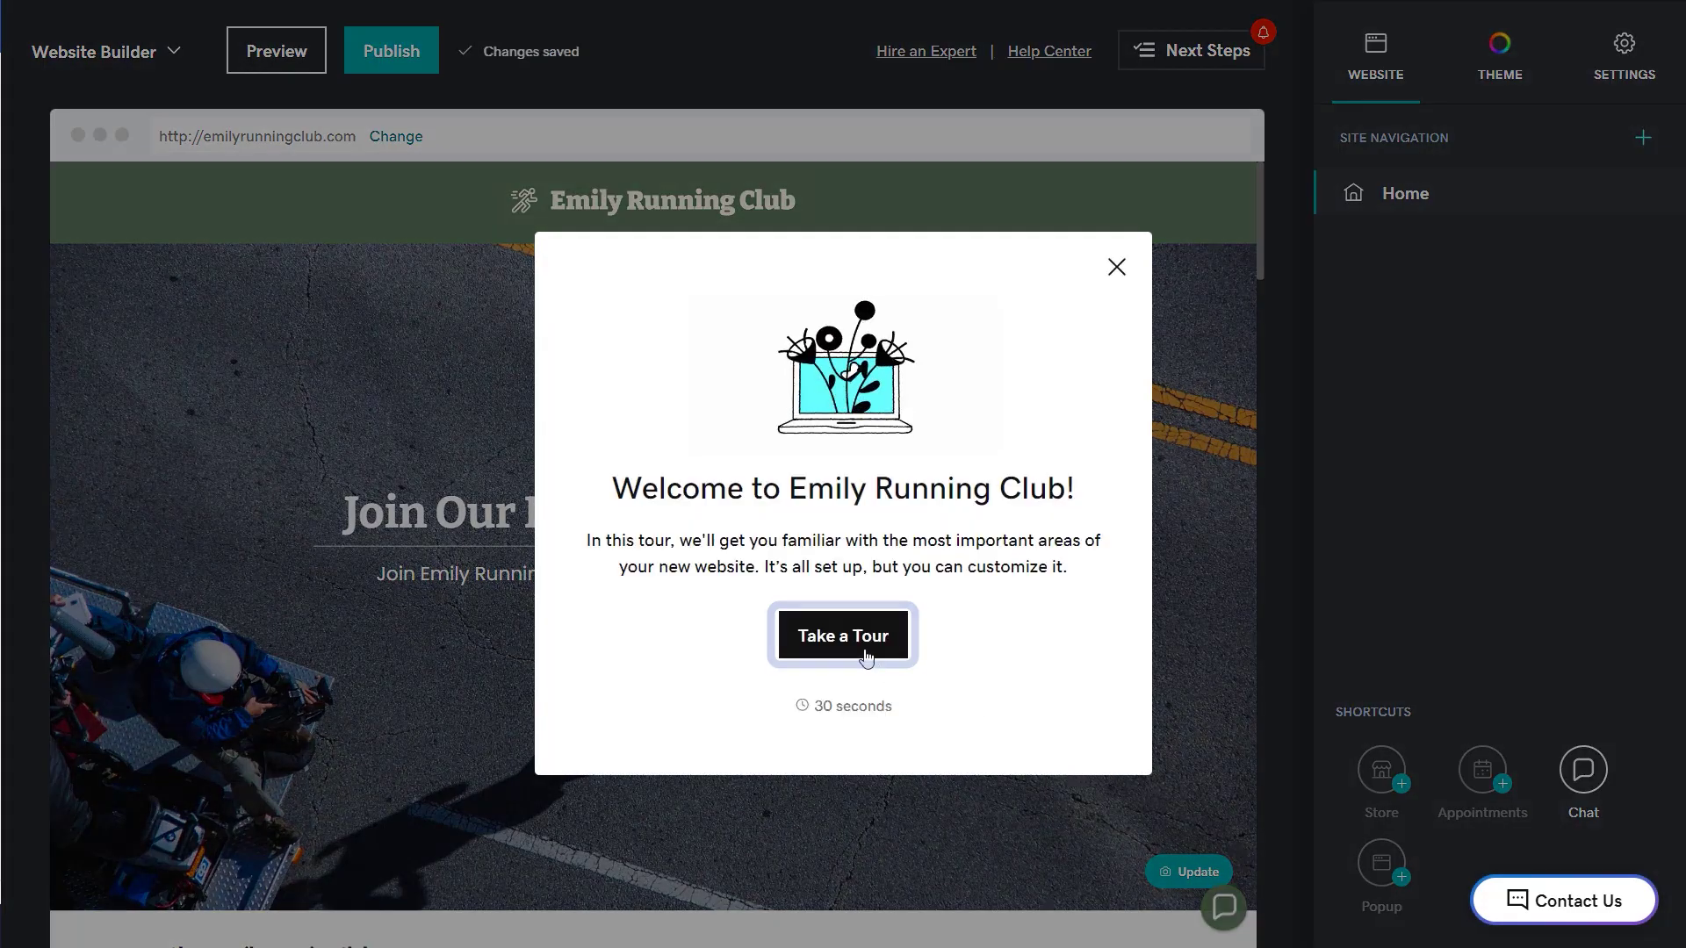
# Go through every tip in the builder's guided tour until it finishes.
pyautogui.click(866, 654)
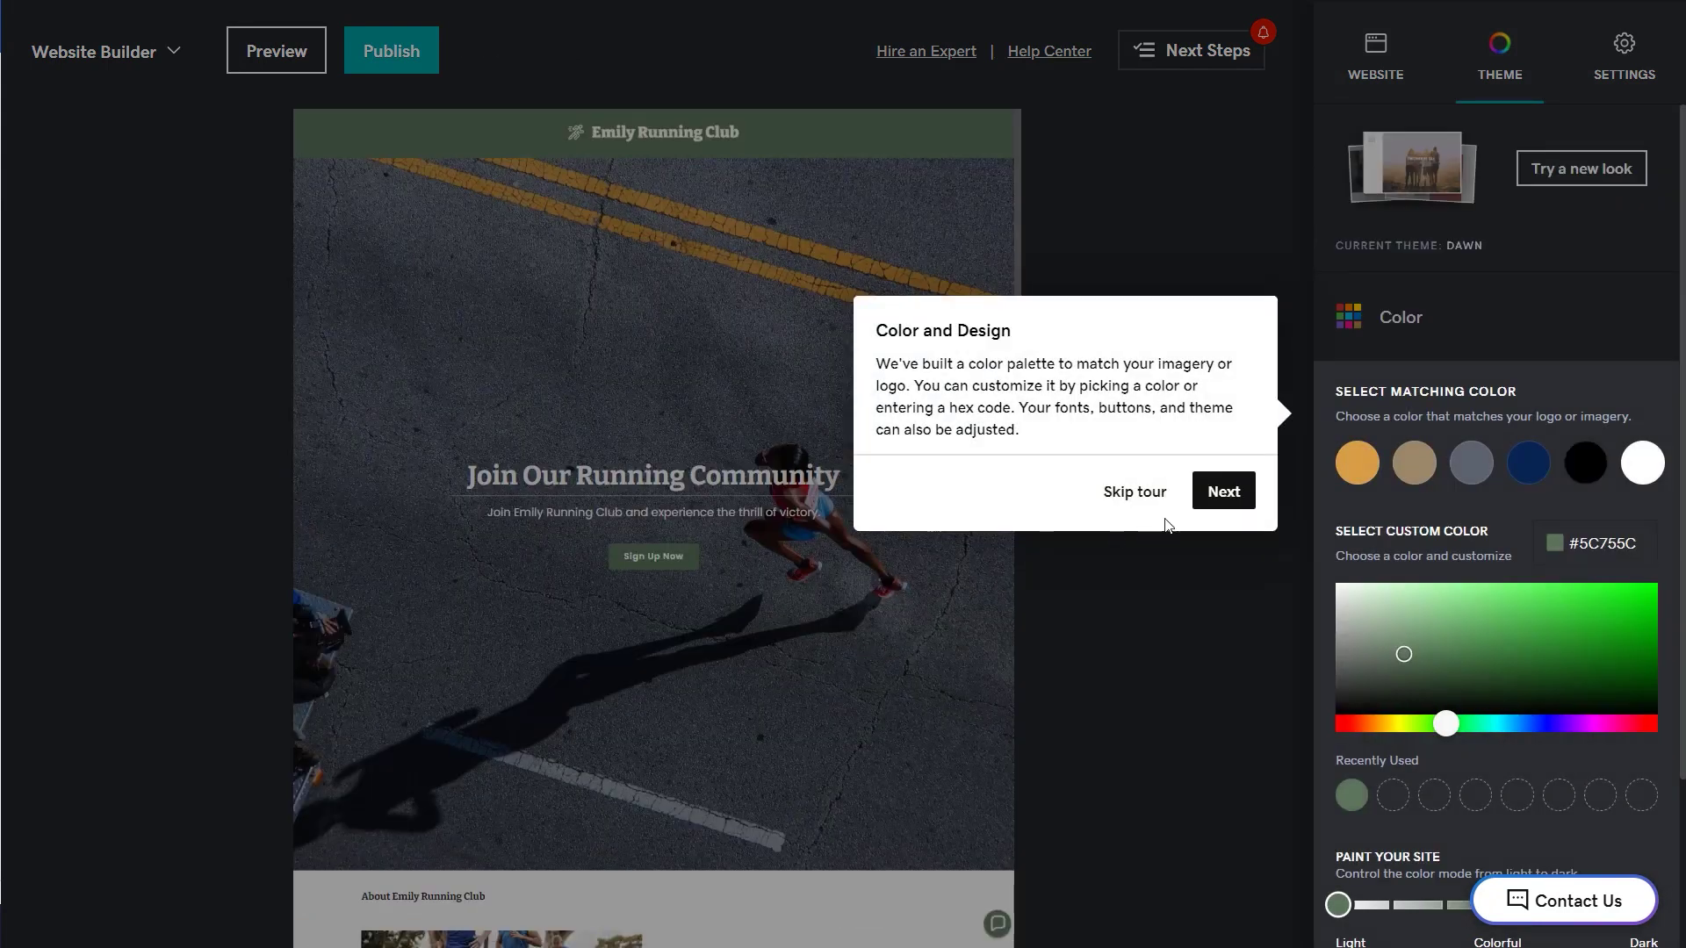
pyautogui.click(1224, 492)
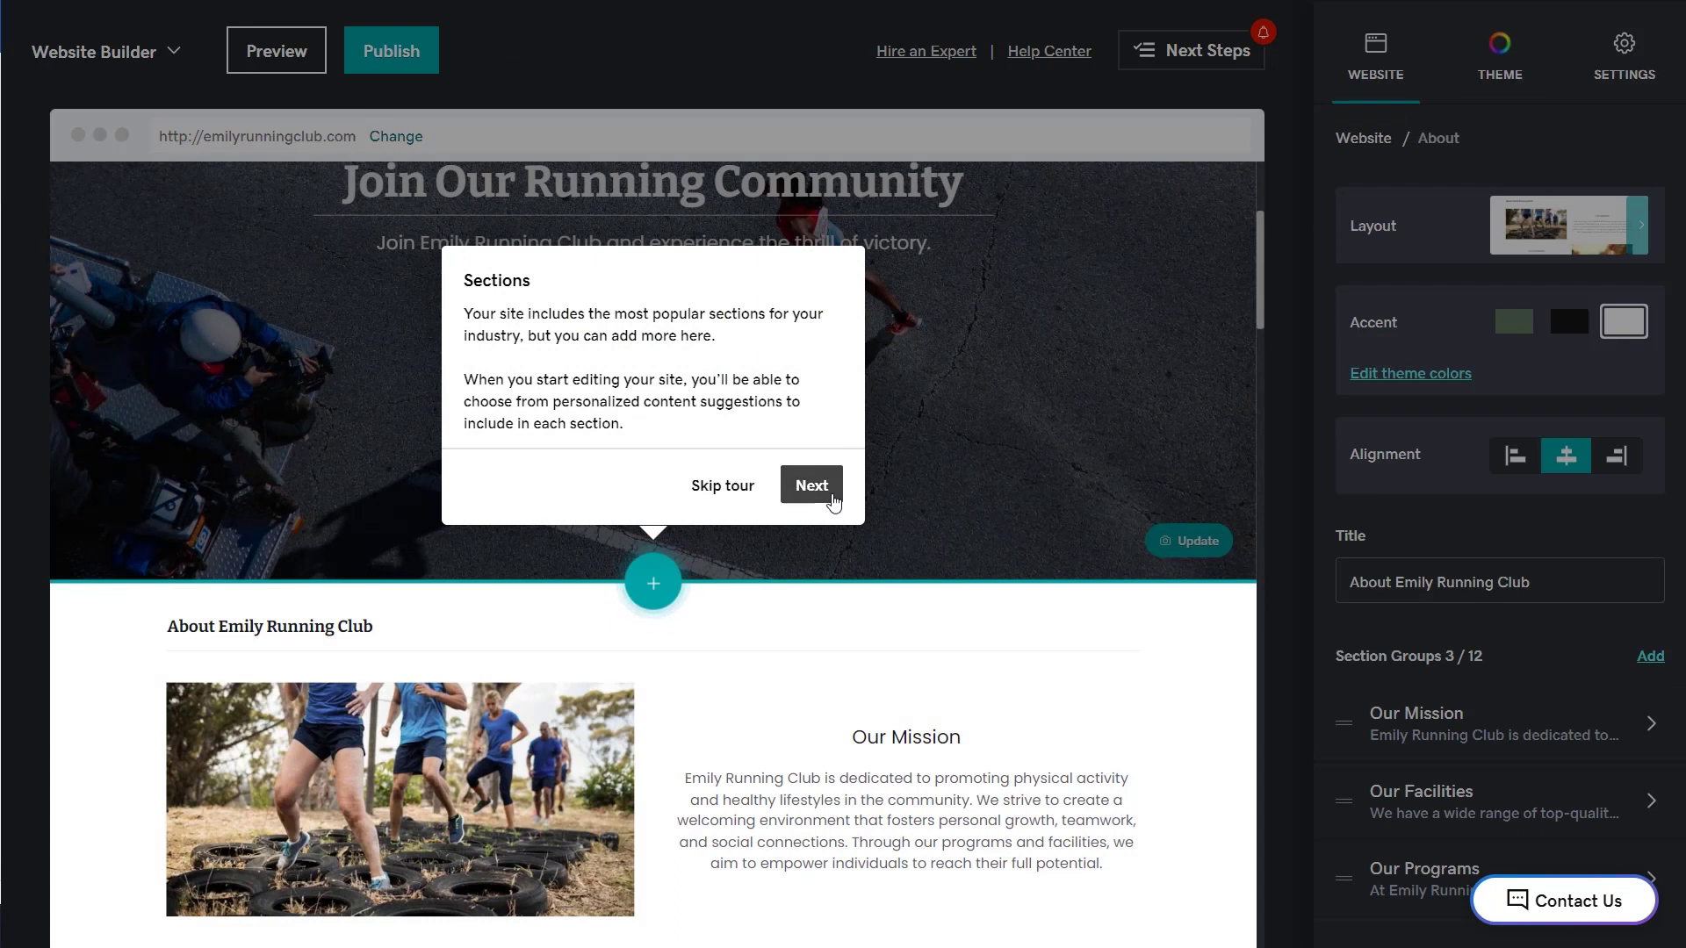
pyautogui.click(812, 485)
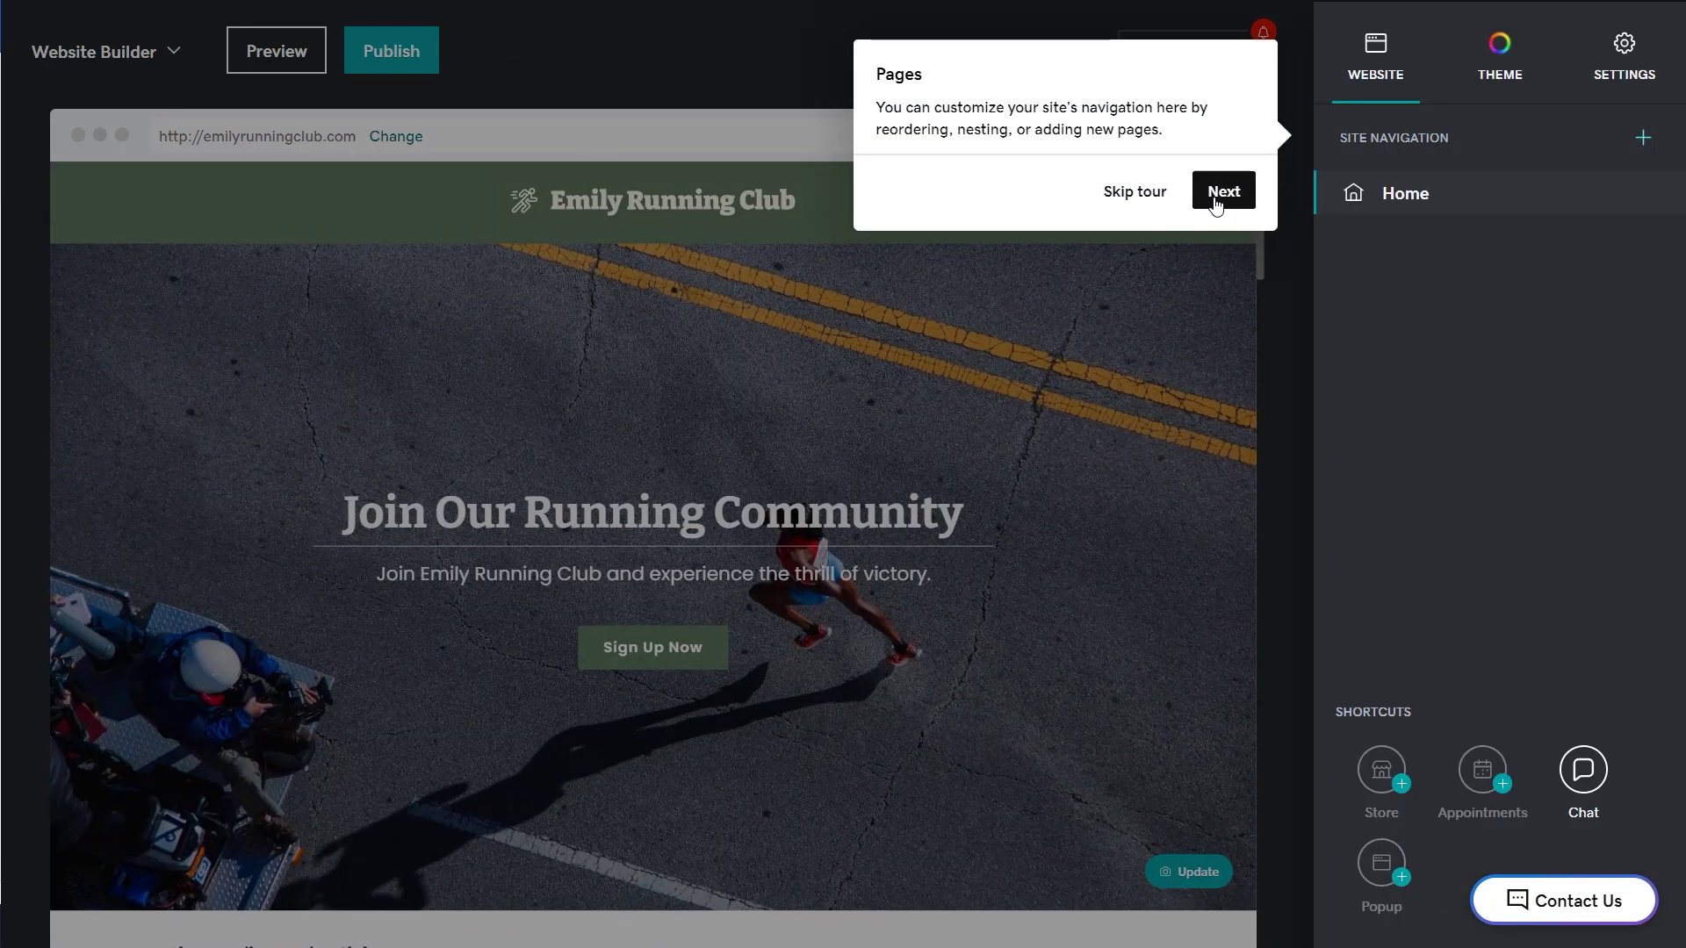
pyautogui.click(1222, 193)
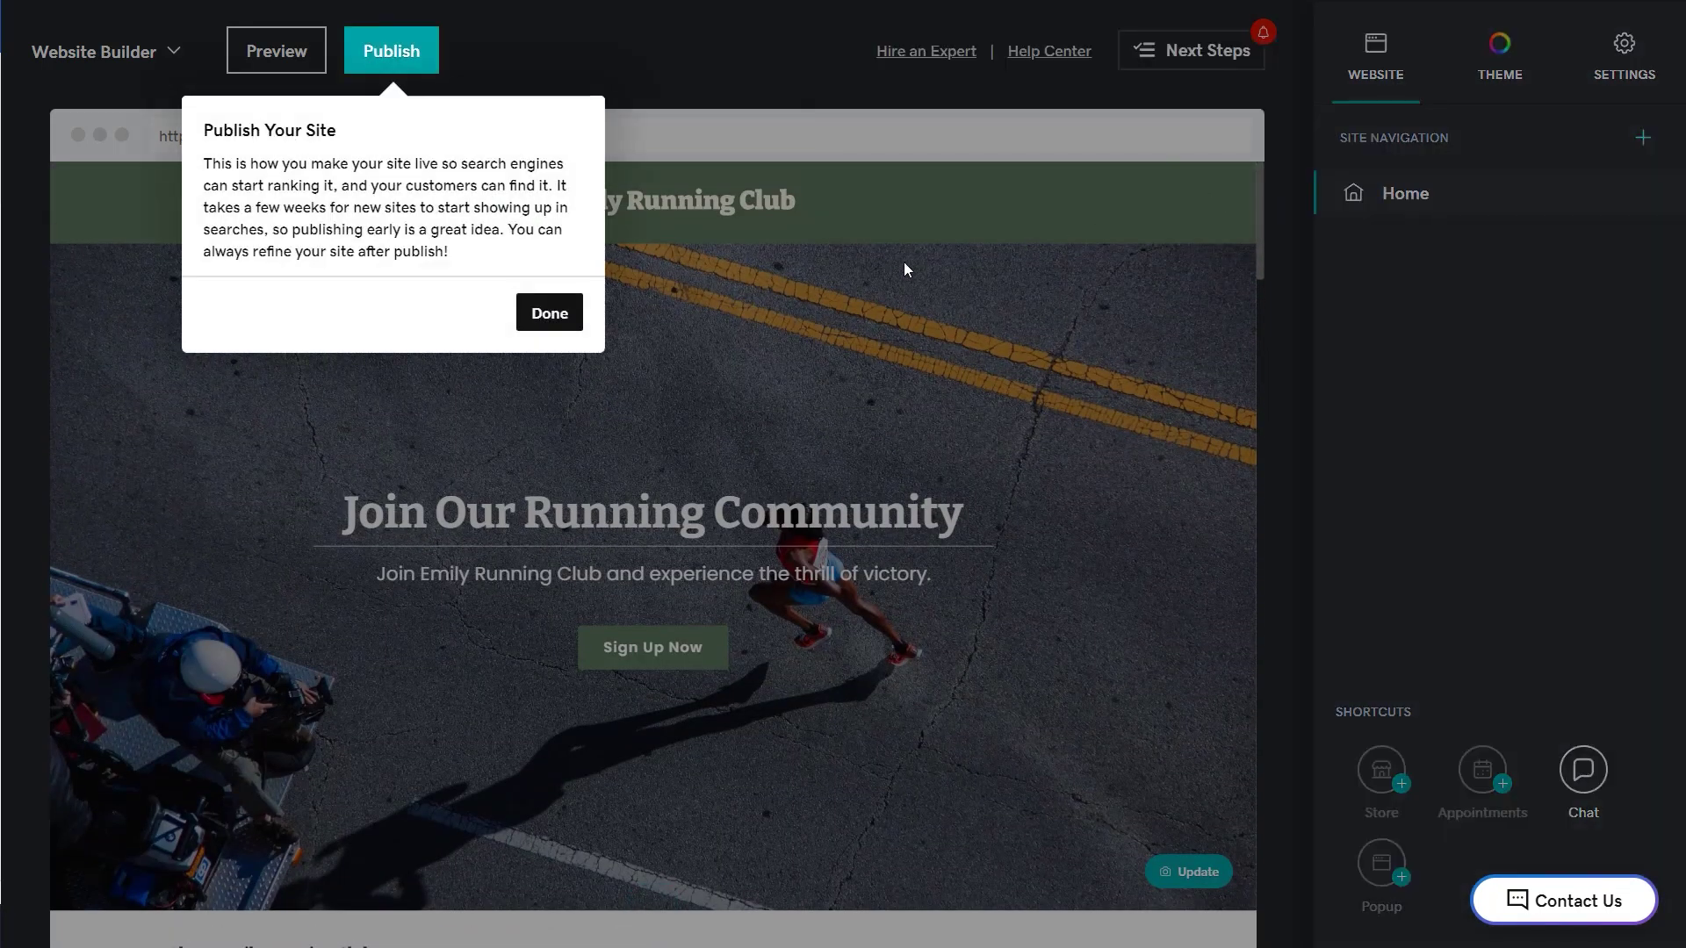
pyautogui.click(548, 314)
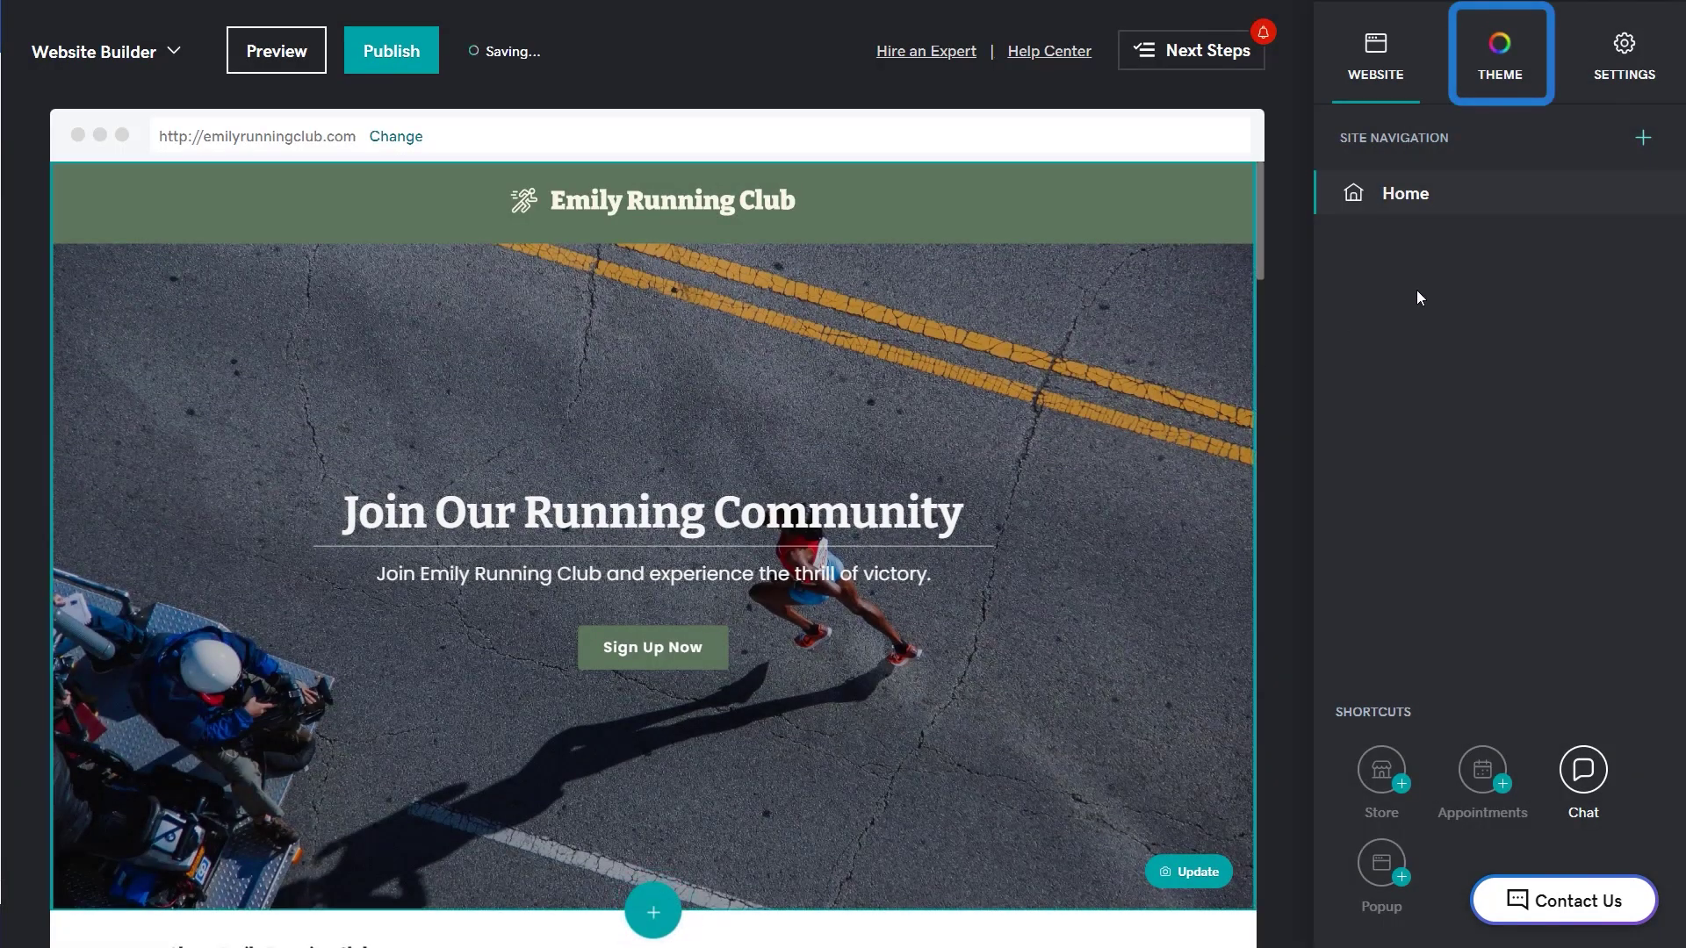
pyautogui.click(1495, 49)
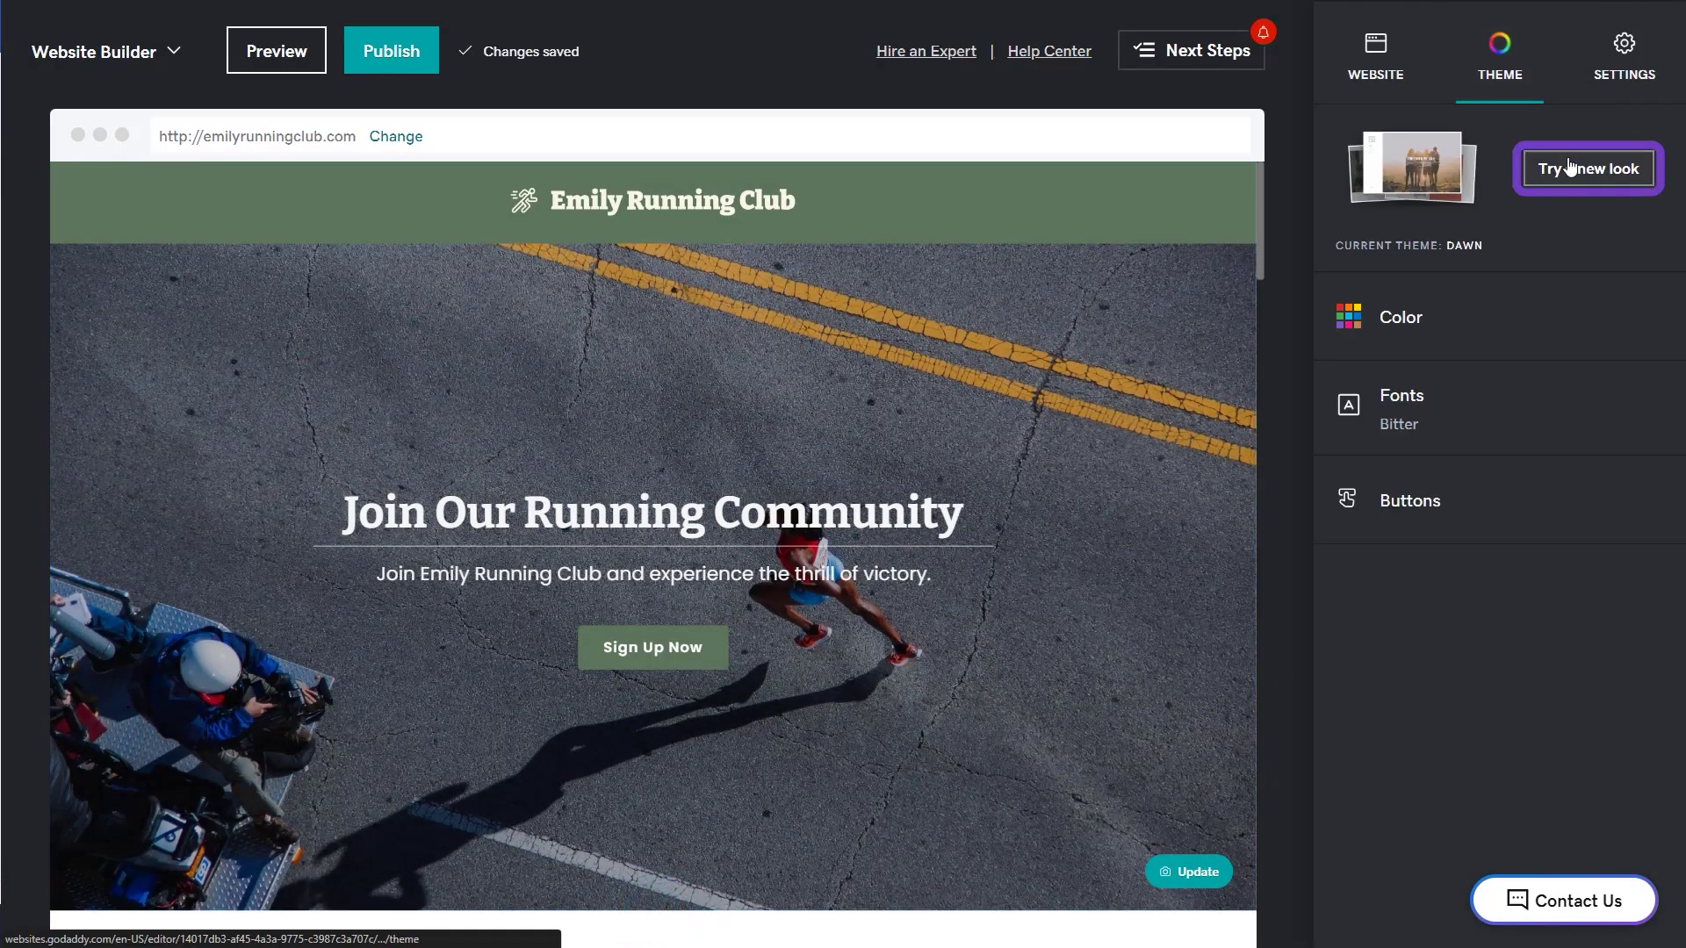
# Switch the site's design to the URBAN theme.
pyautogui.click(1580, 169)
pyautogui.scroll(-2, 1470, 494)
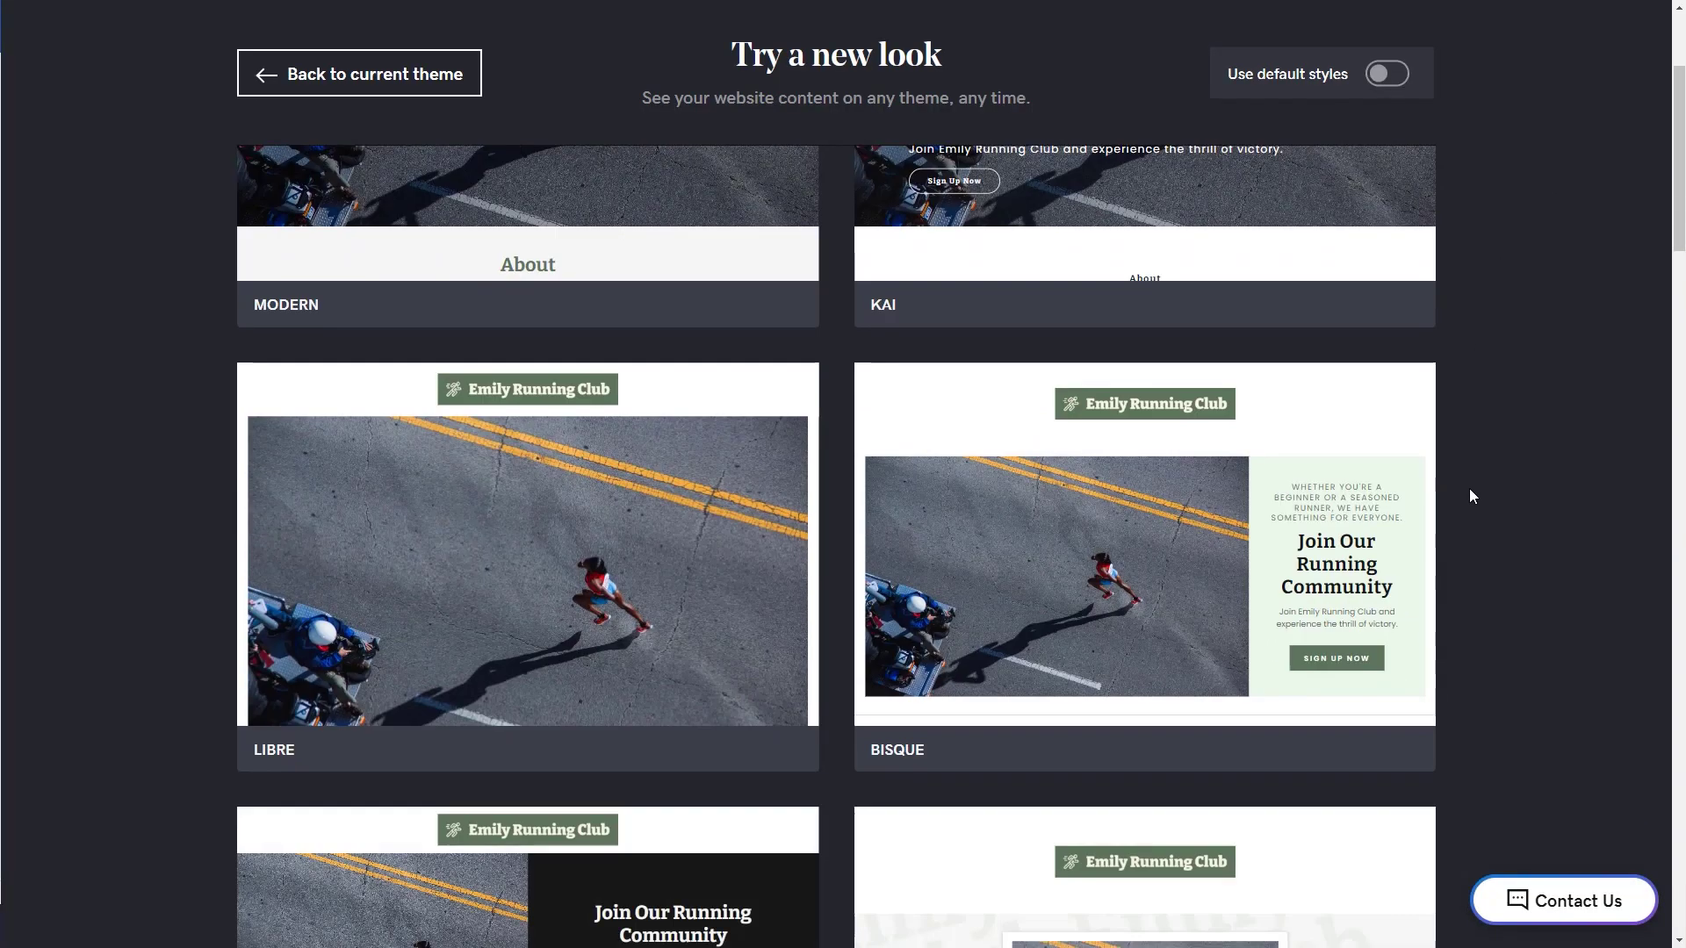
pyautogui.scroll(-2, 1469, 490)
pyautogui.scroll(-1, 1465, 491)
pyautogui.scroll(-1, 1436, 514)
pyautogui.moveTo(527, 396)
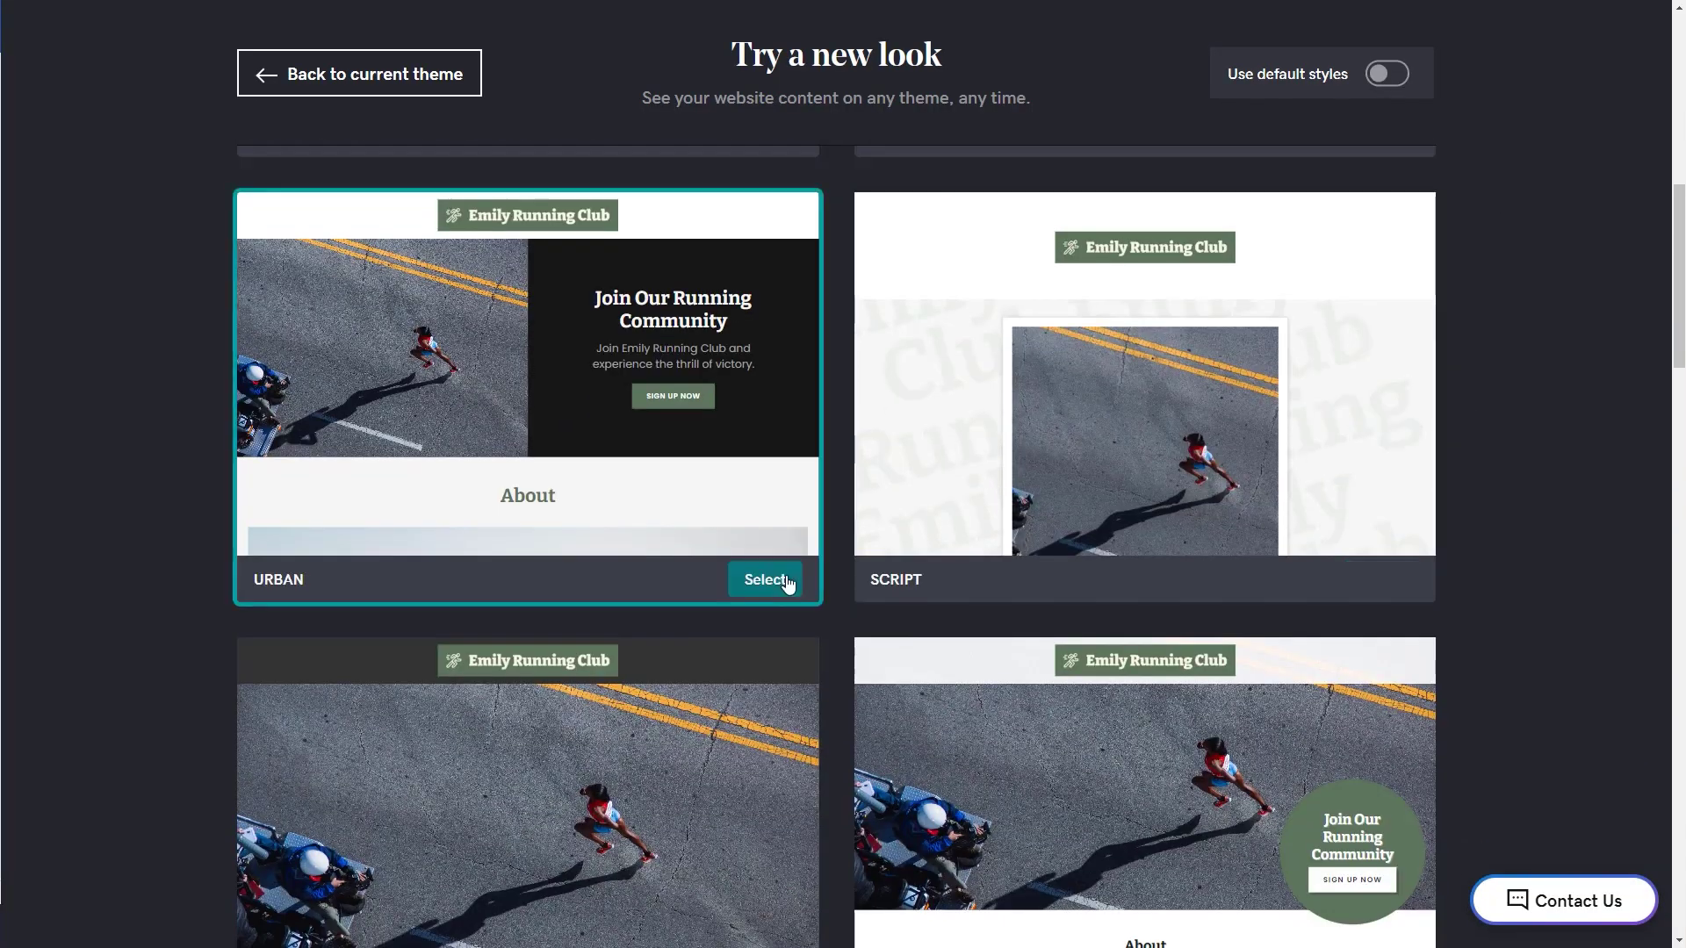
pyautogui.click(766, 582)
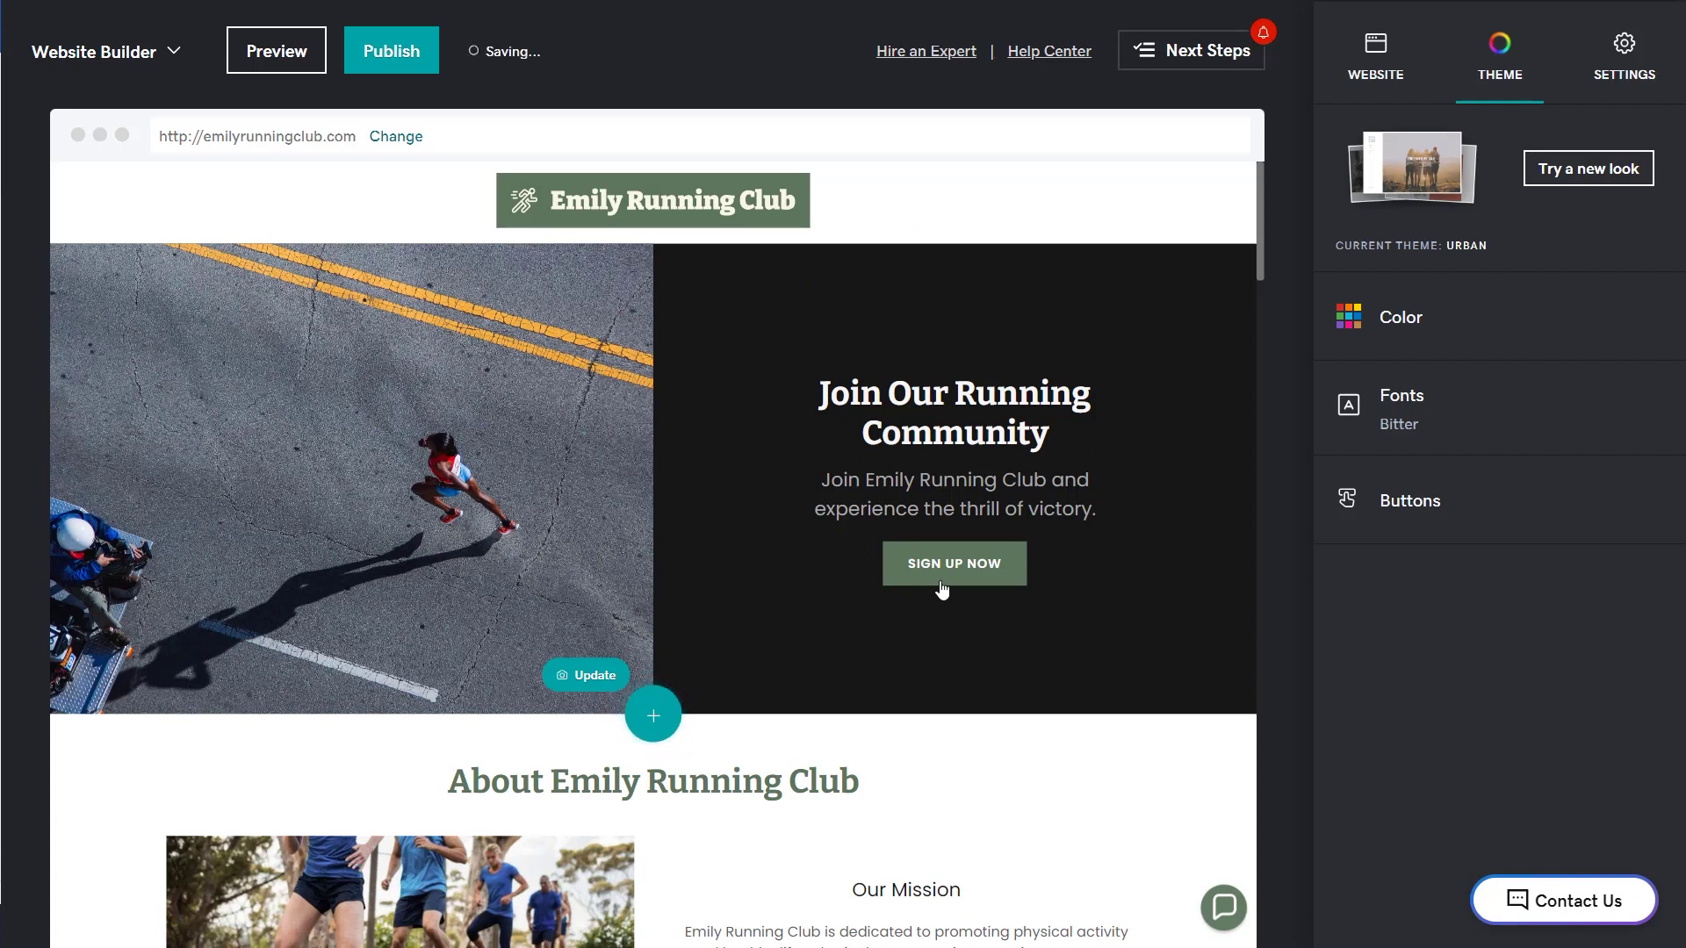
# Set the theme accent colour to tan (#9B876A).
pyautogui.click(1404, 328)
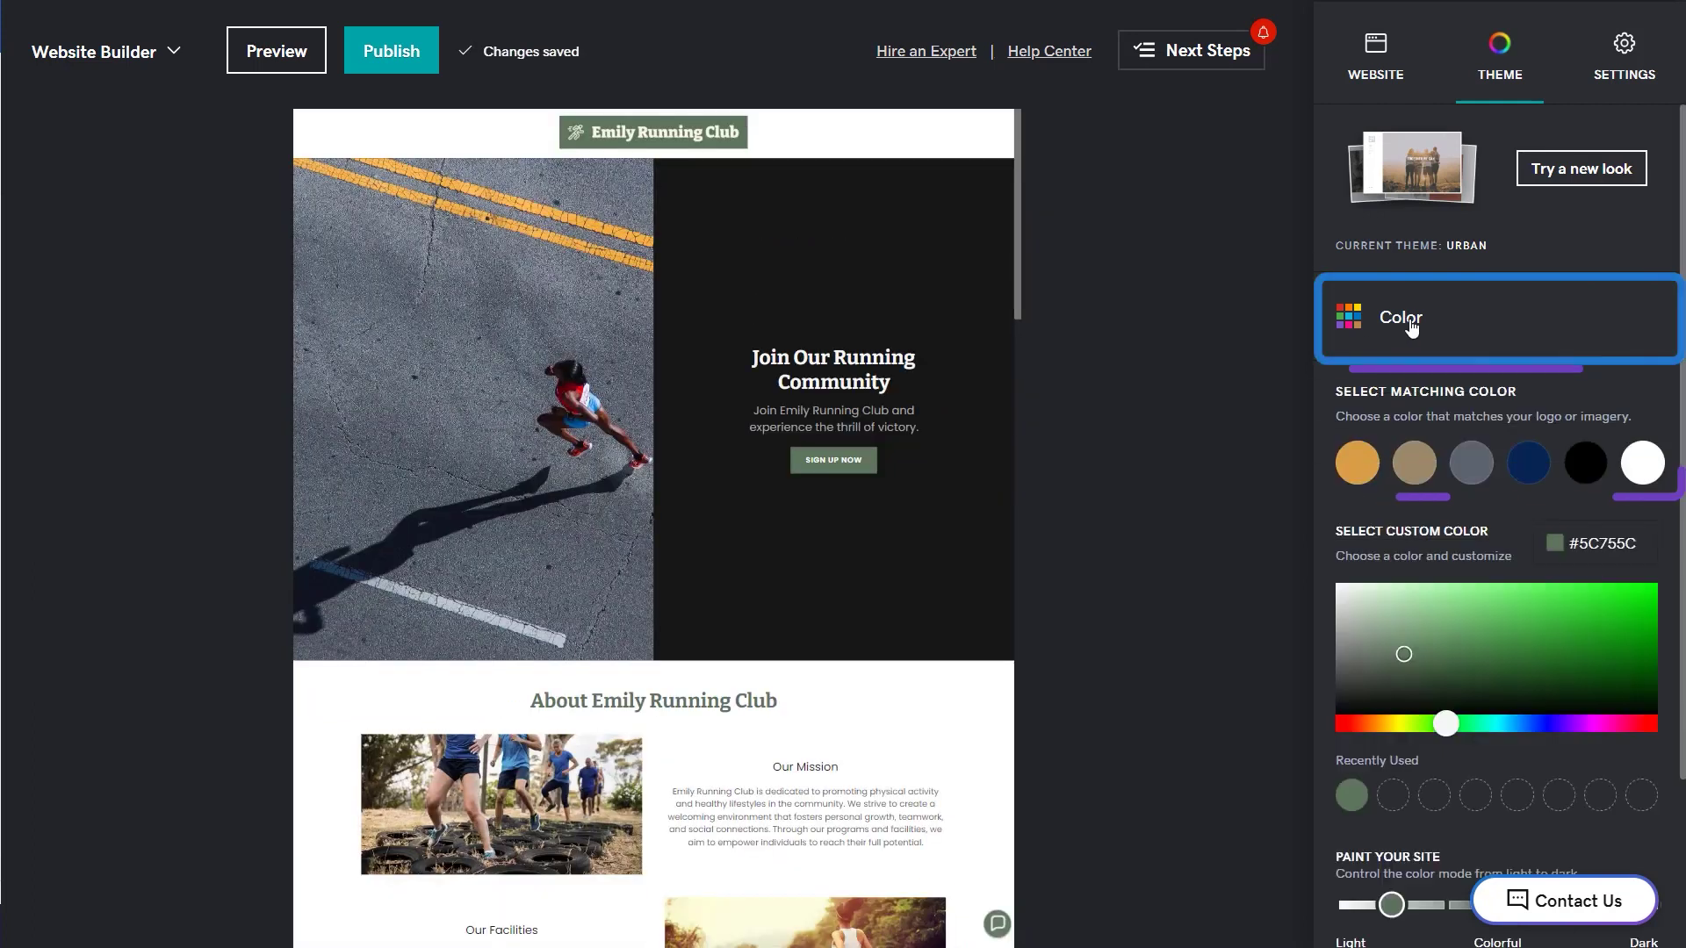
pyautogui.click(1527, 464)
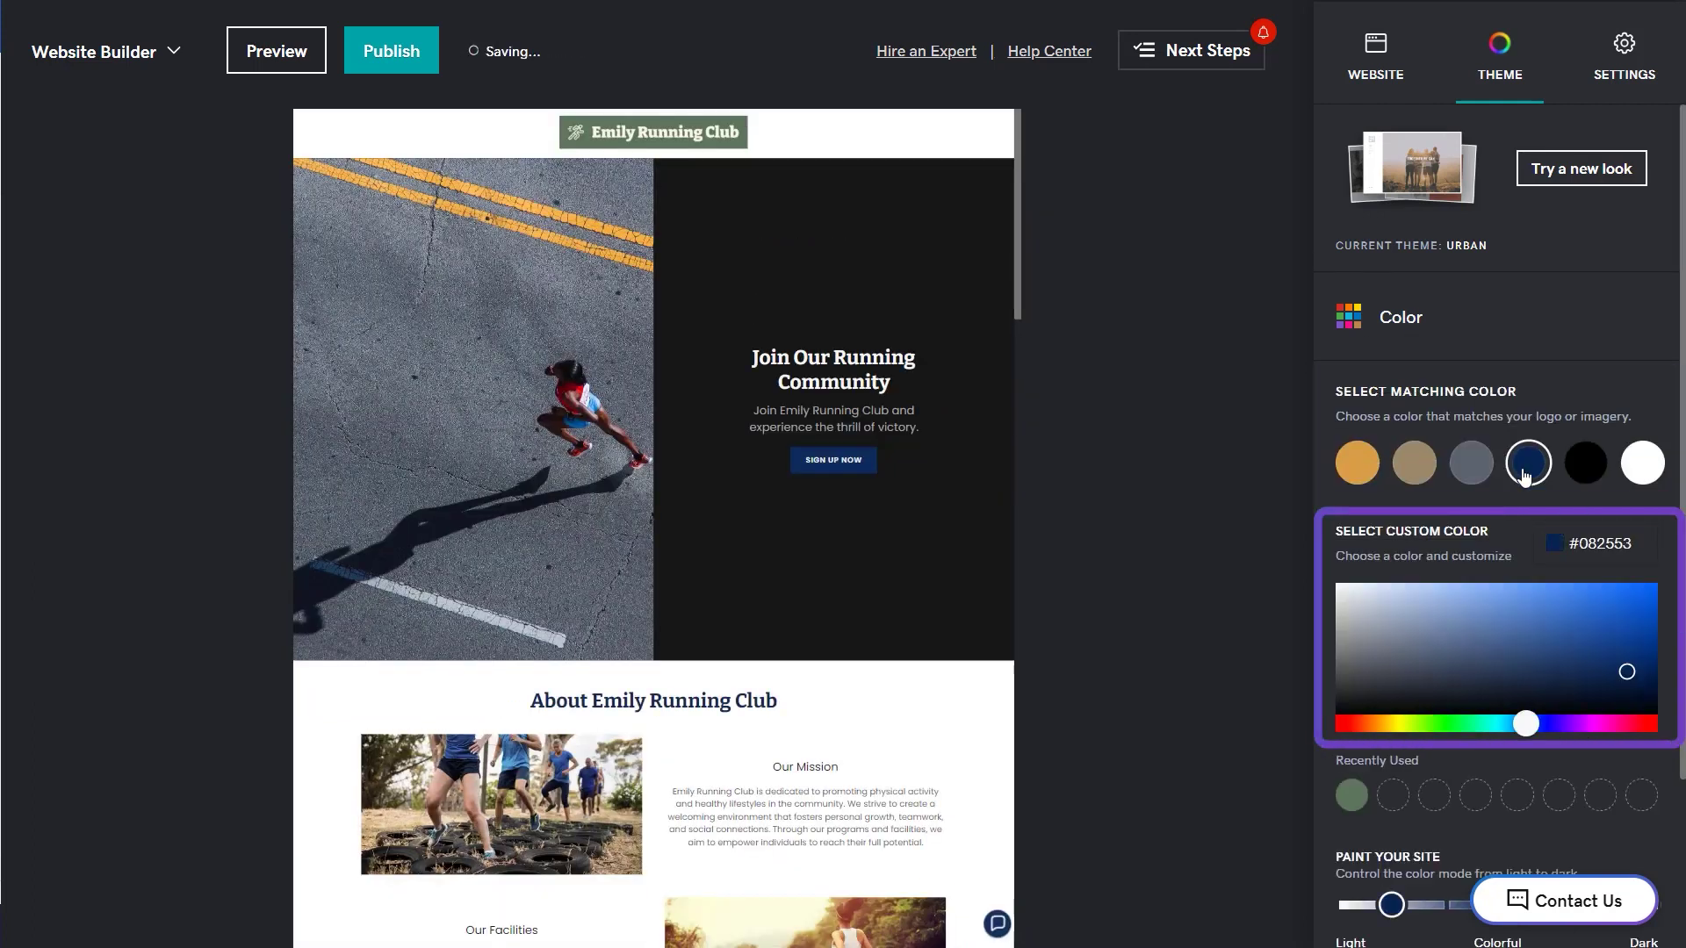
pyautogui.click(1397, 476)
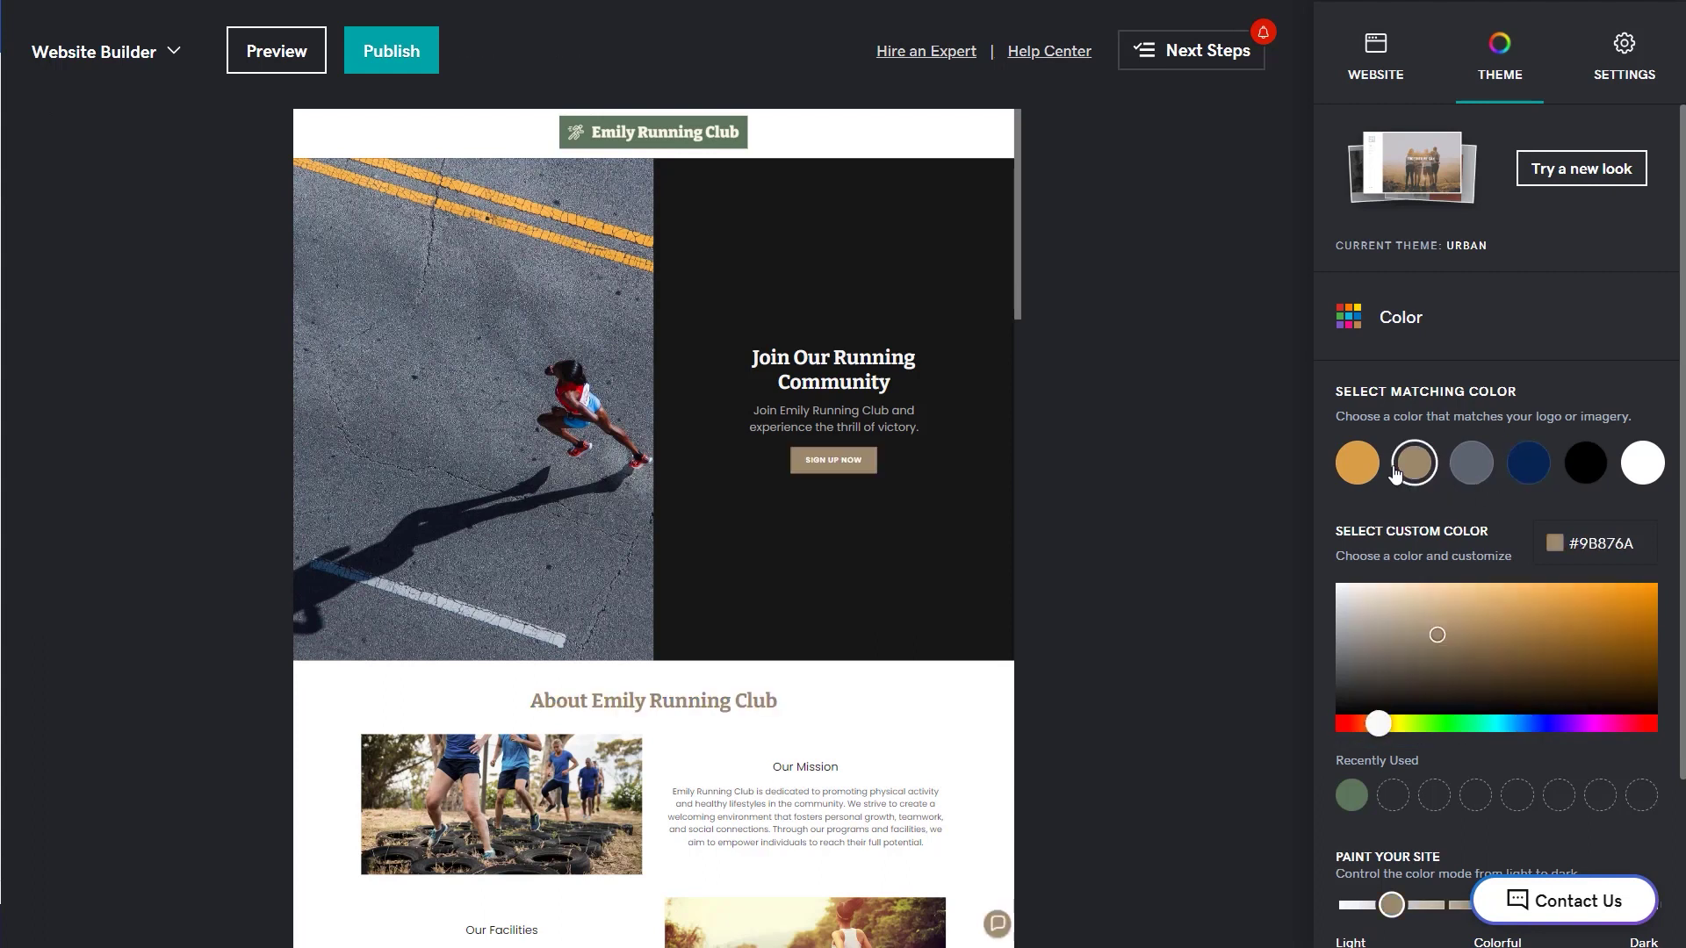
pyautogui.click(1430, 337)
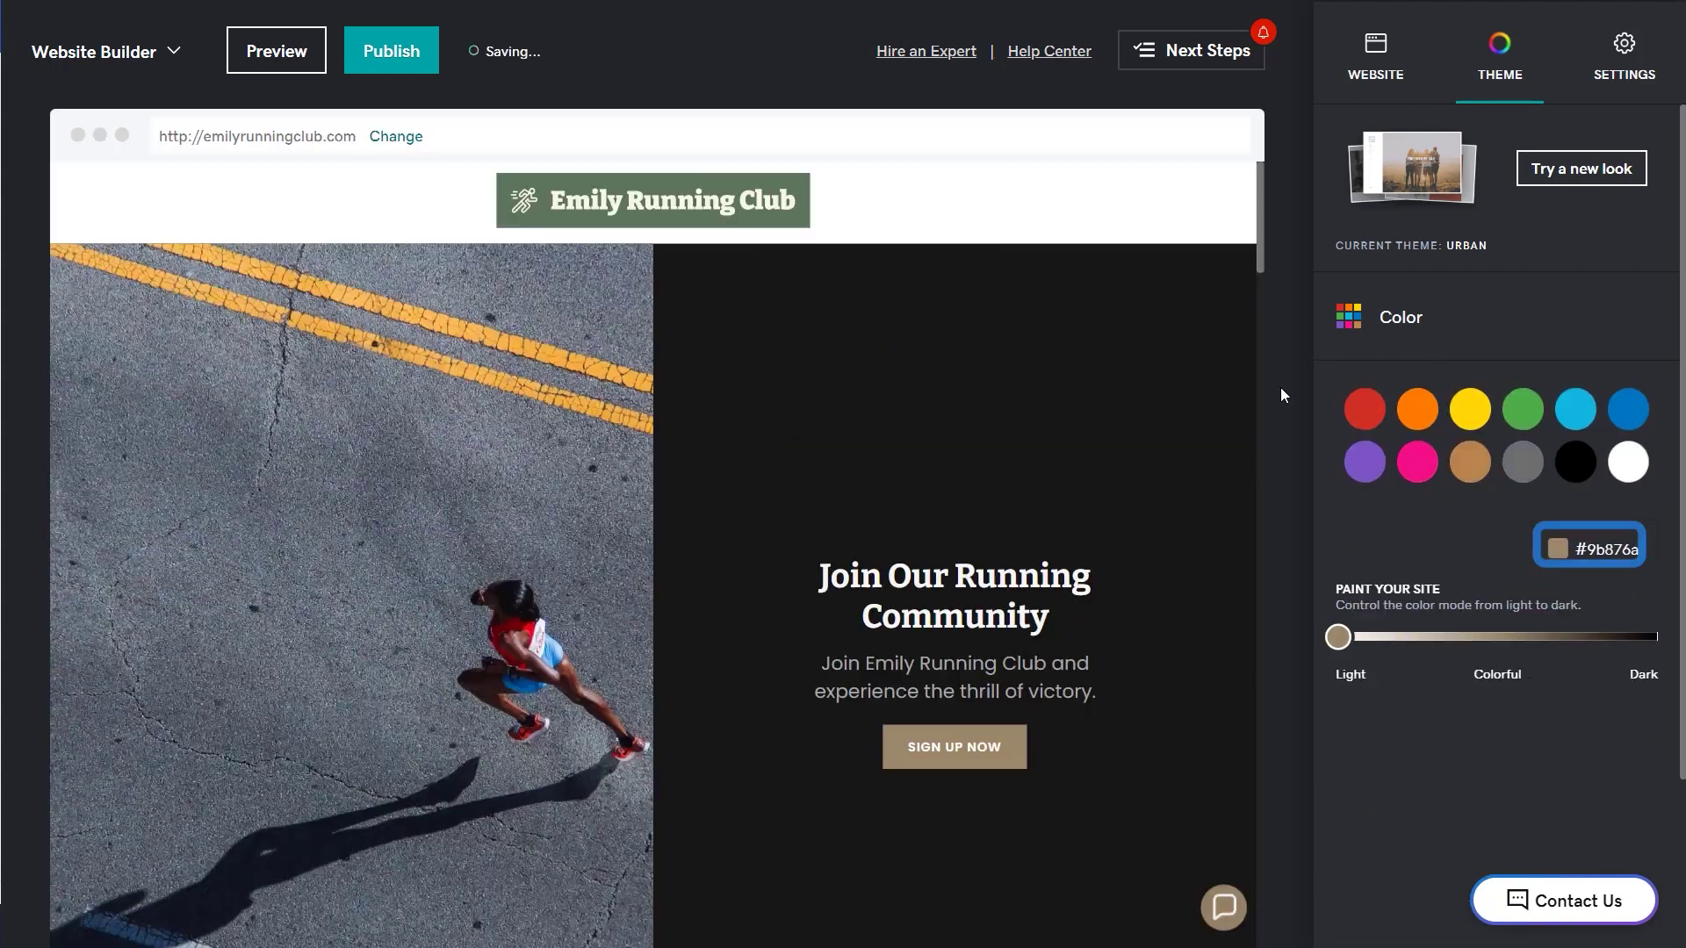
# Apply the Abril Fatface / Droid Sans font pairing.
pyautogui.click(1357, 438)
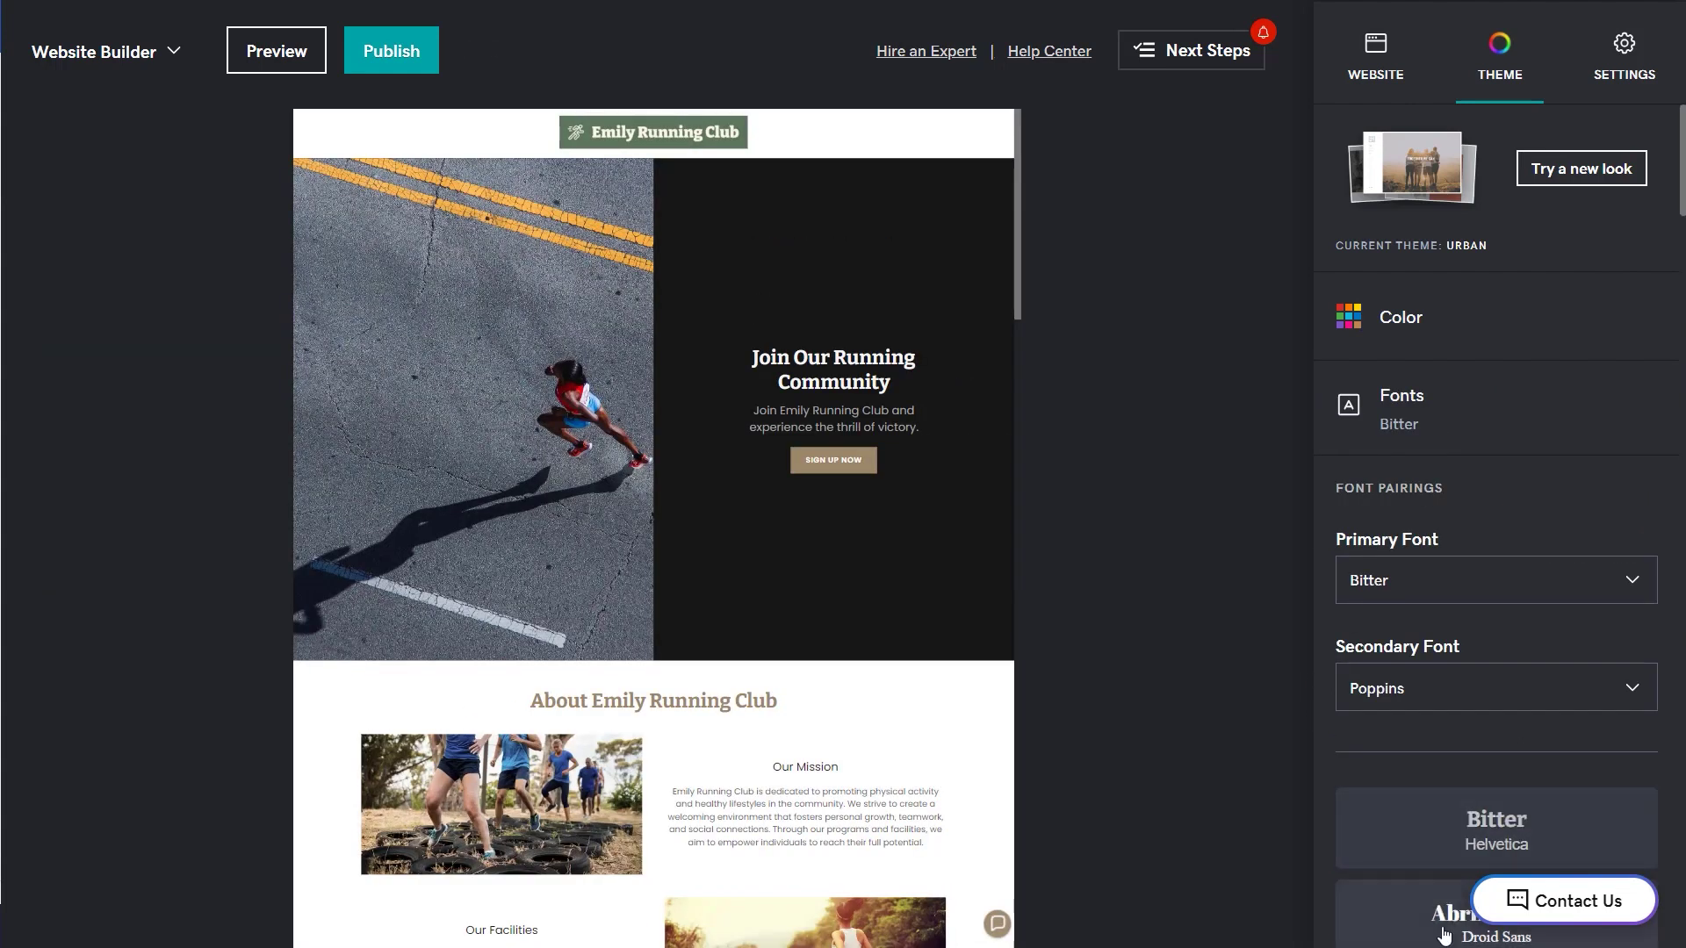
pyautogui.click(1441, 892)
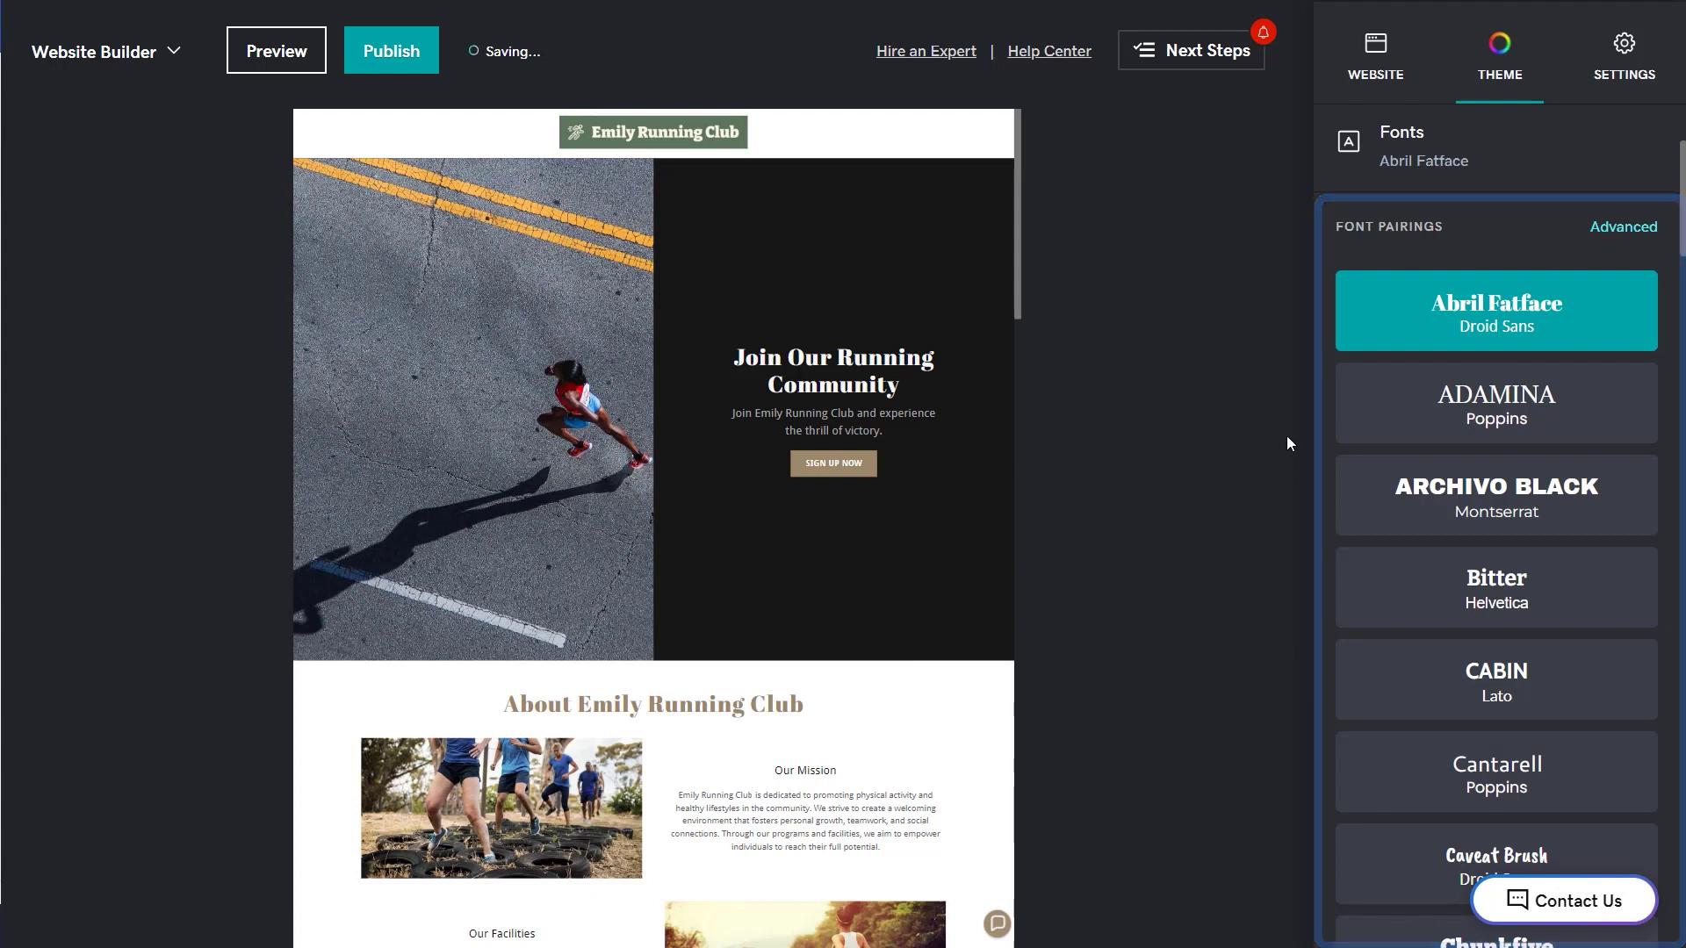
pyautogui.click(1383, 156)
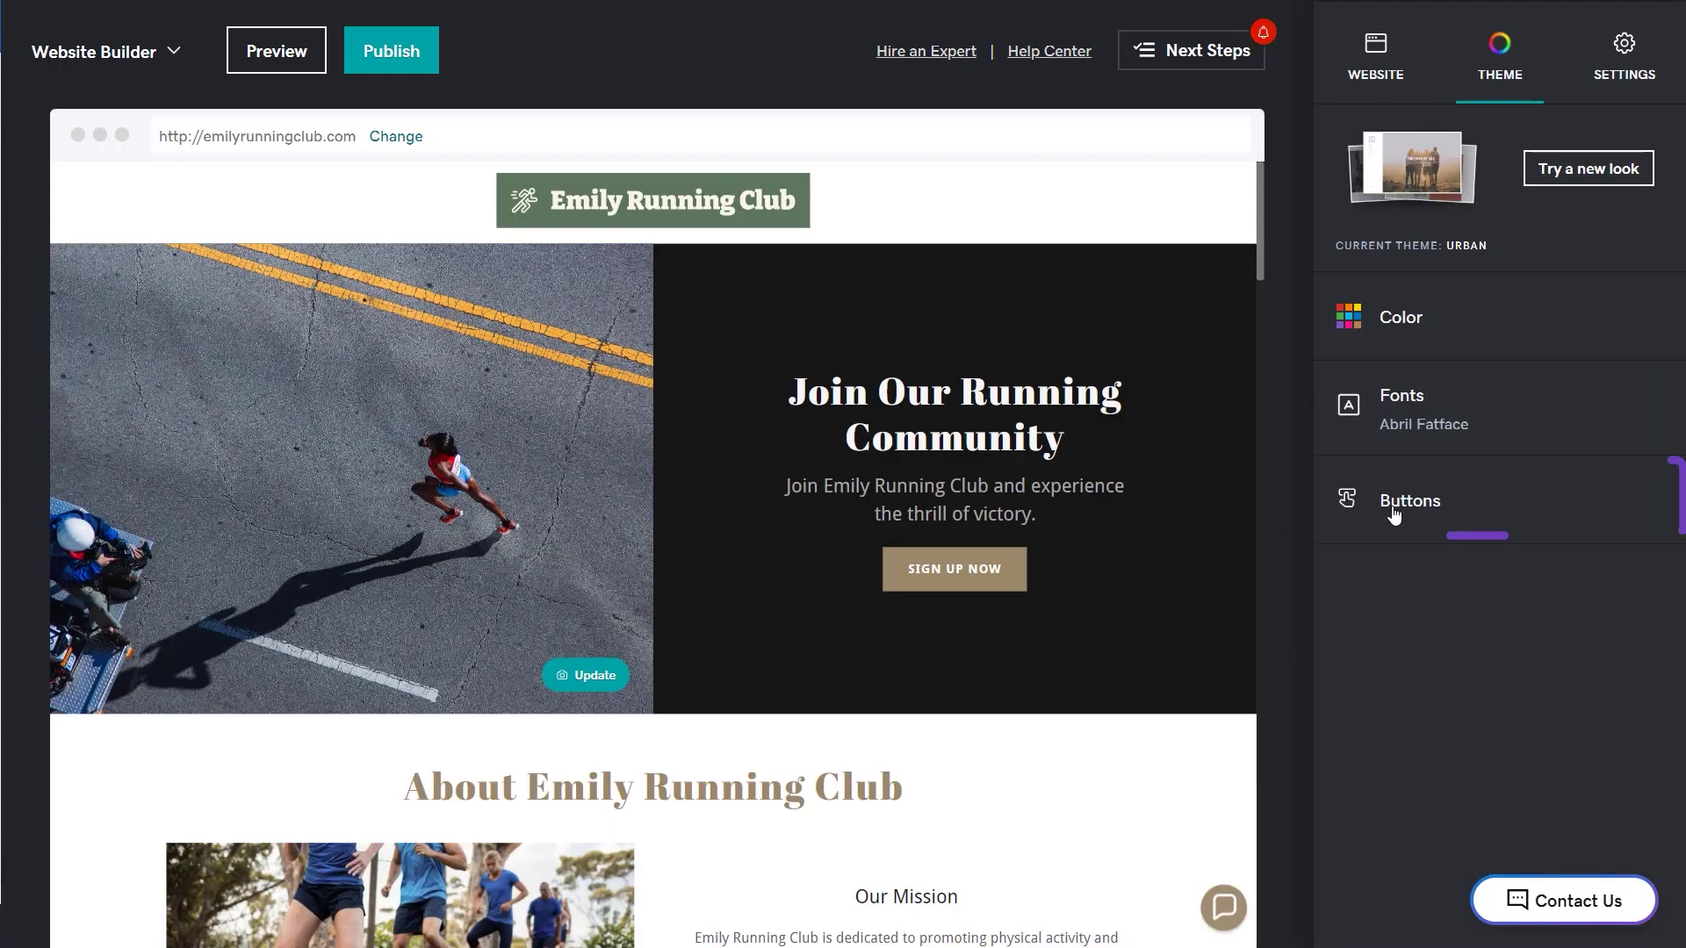
# Review the primary button style settings.
pyautogui.click(1393, 512)
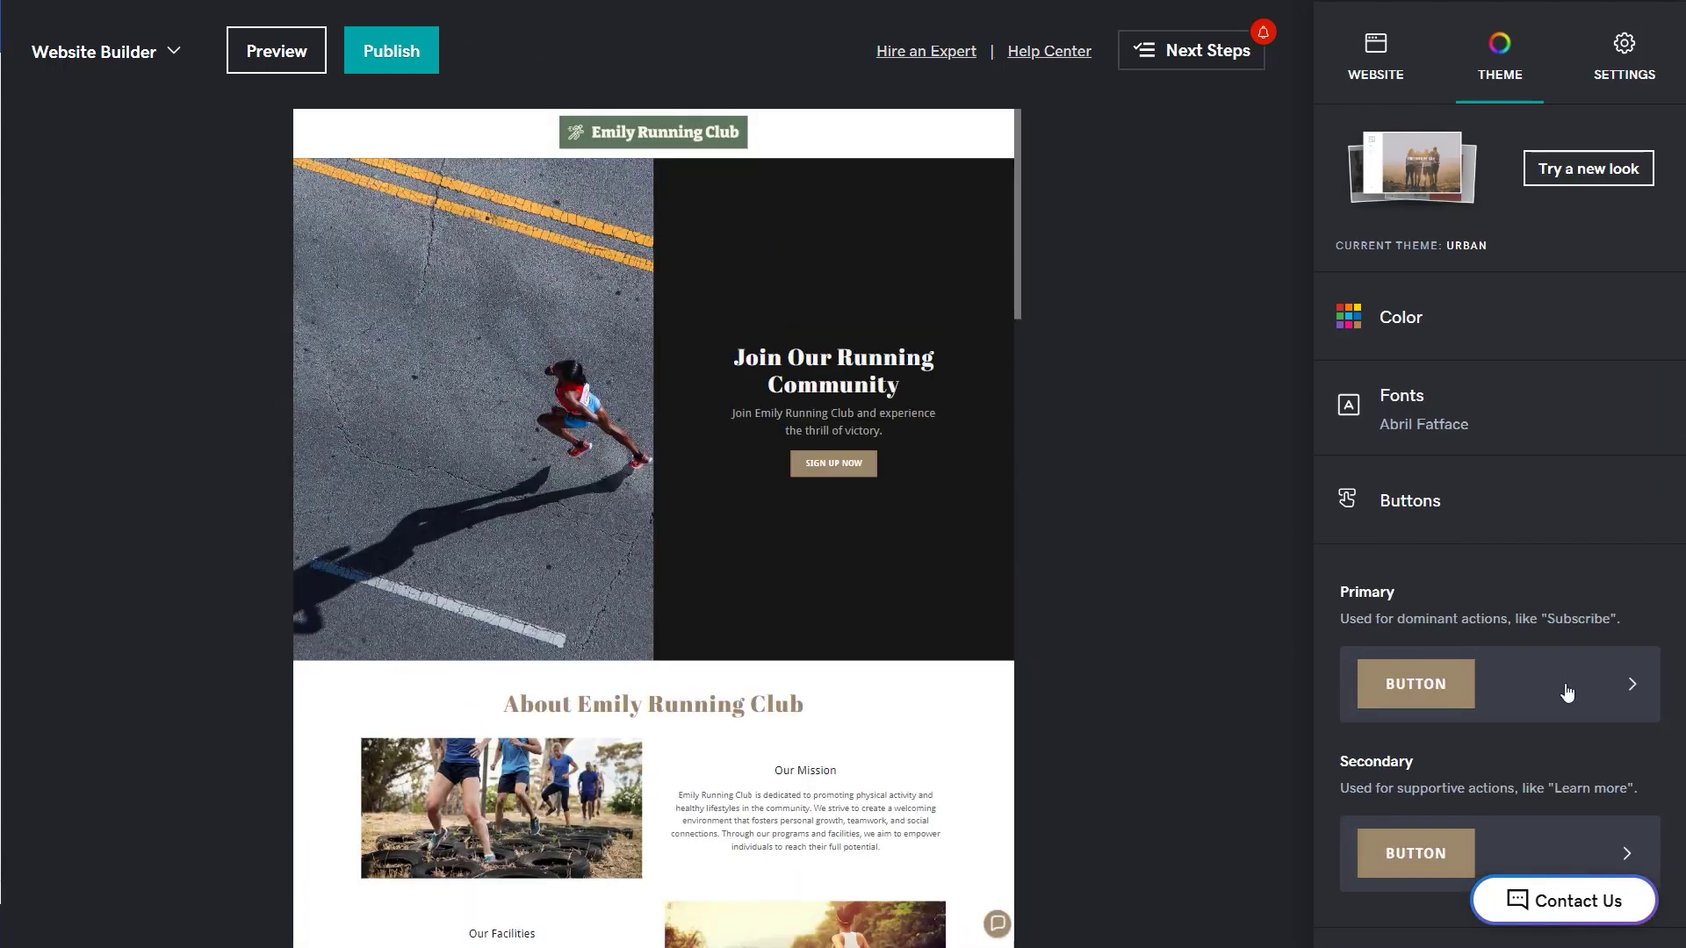
pyautogui.click(1565, 692)
pyautogui.click(1369, 152)
pyautogui.click(1375, 60)
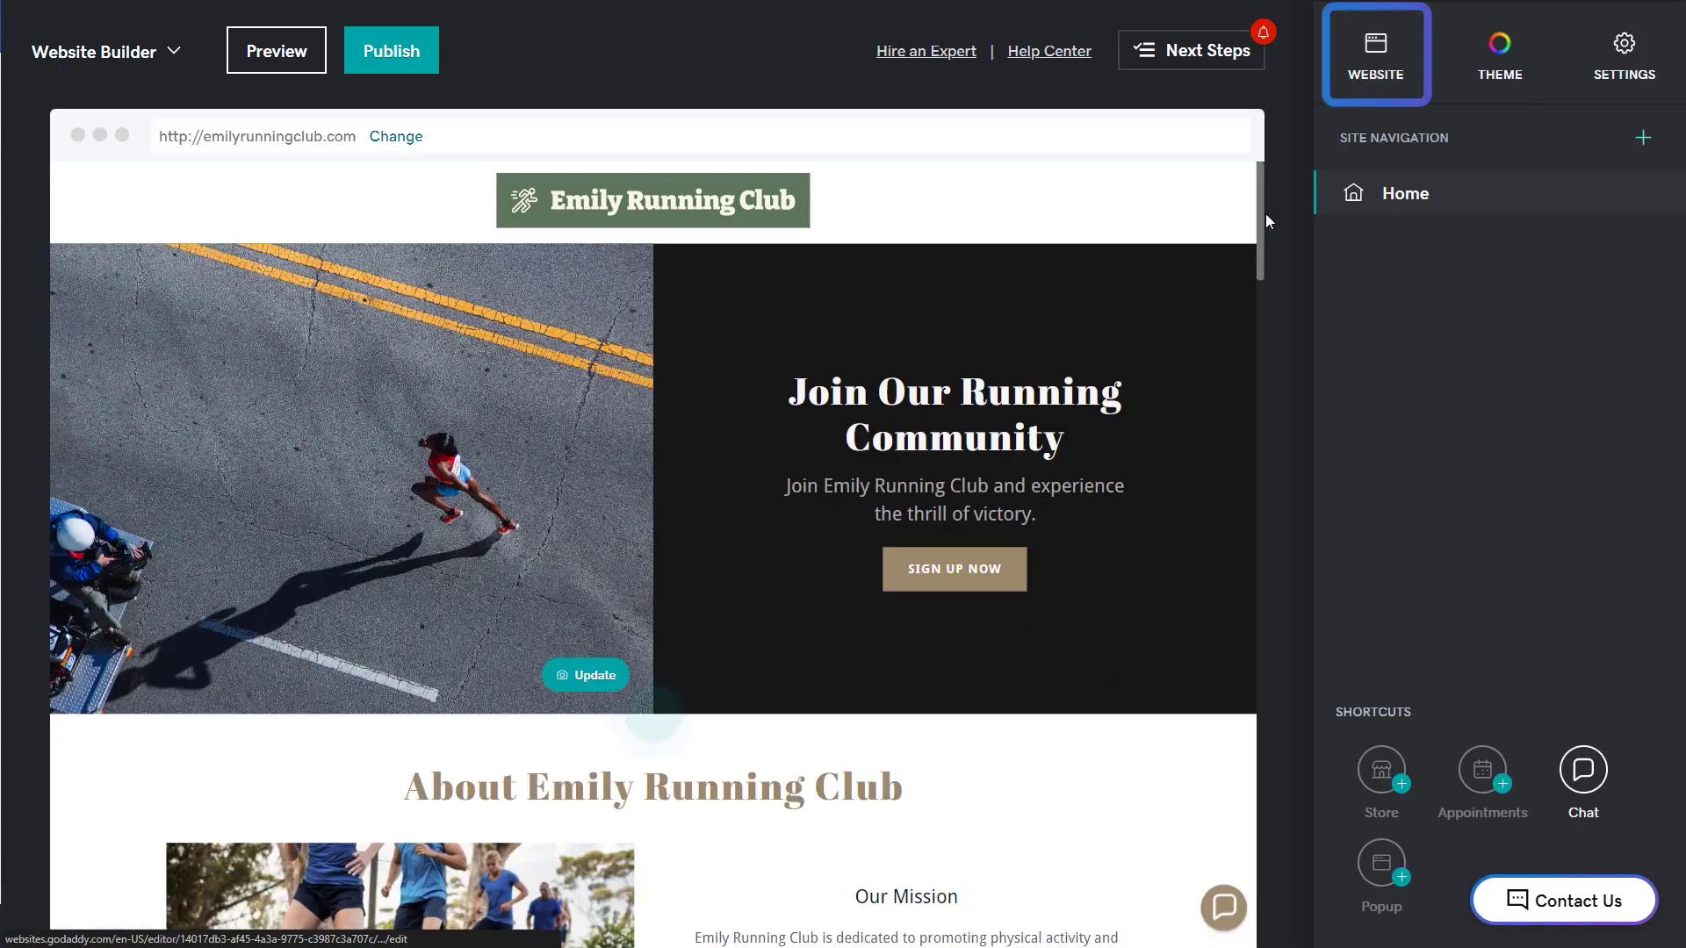
pyautogui.scroll(-1, 1073, 657)
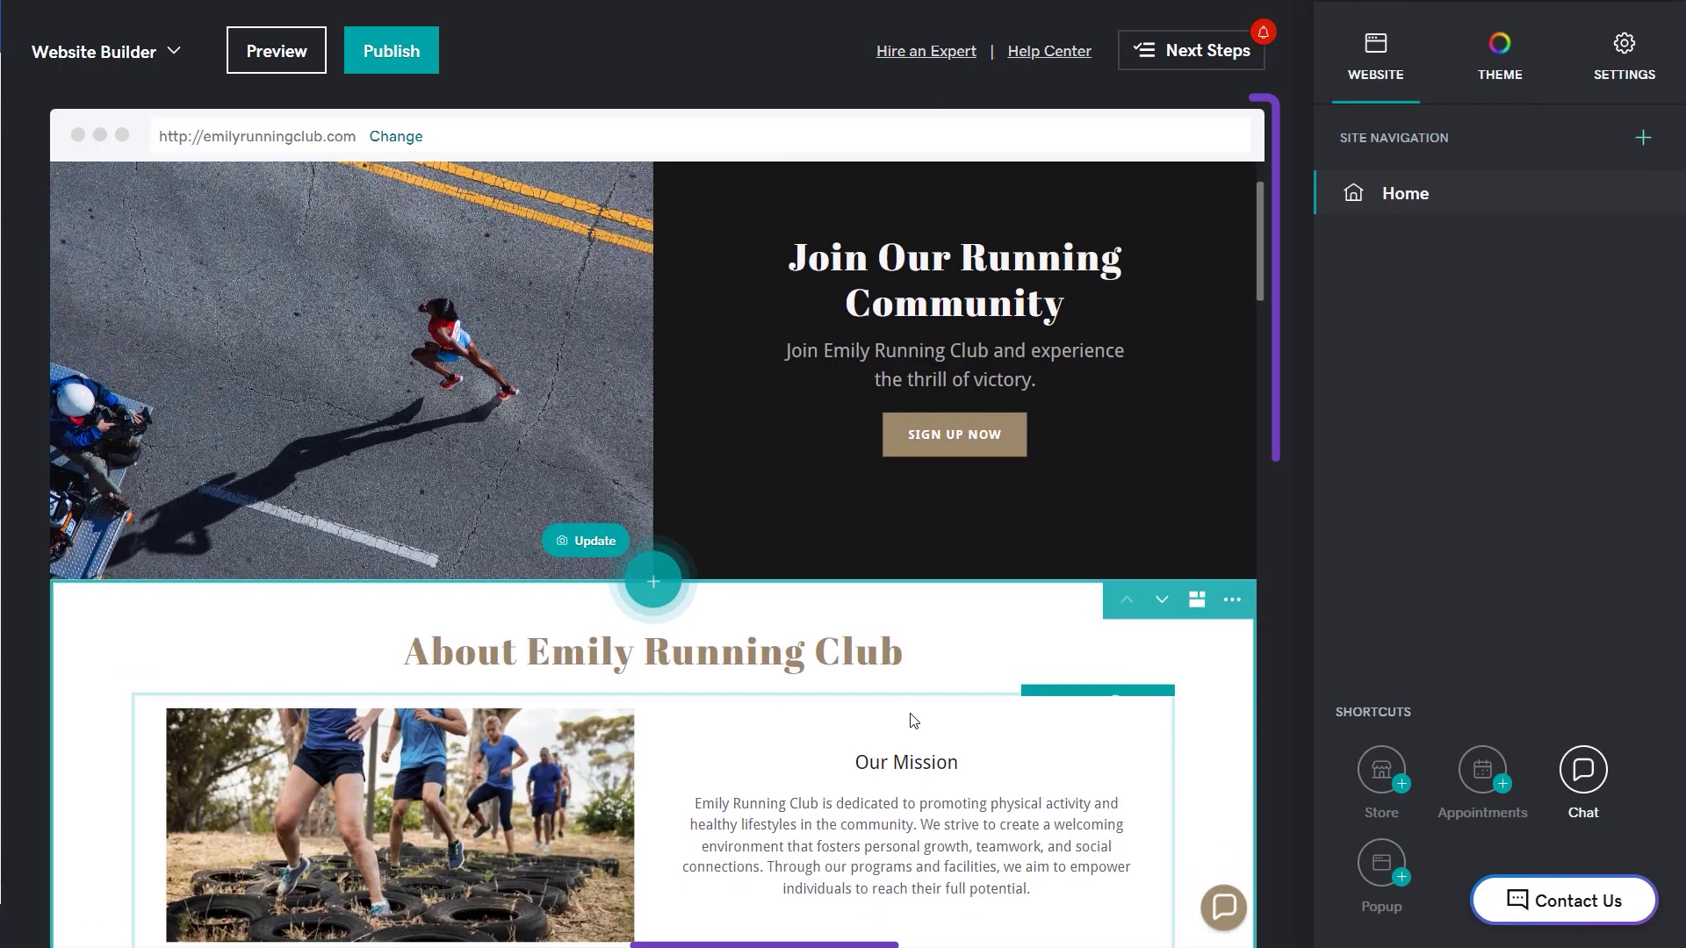
pyautogui.scroll(-1, 910, 721)
pyautogui.scroll(-2, 859, 786)
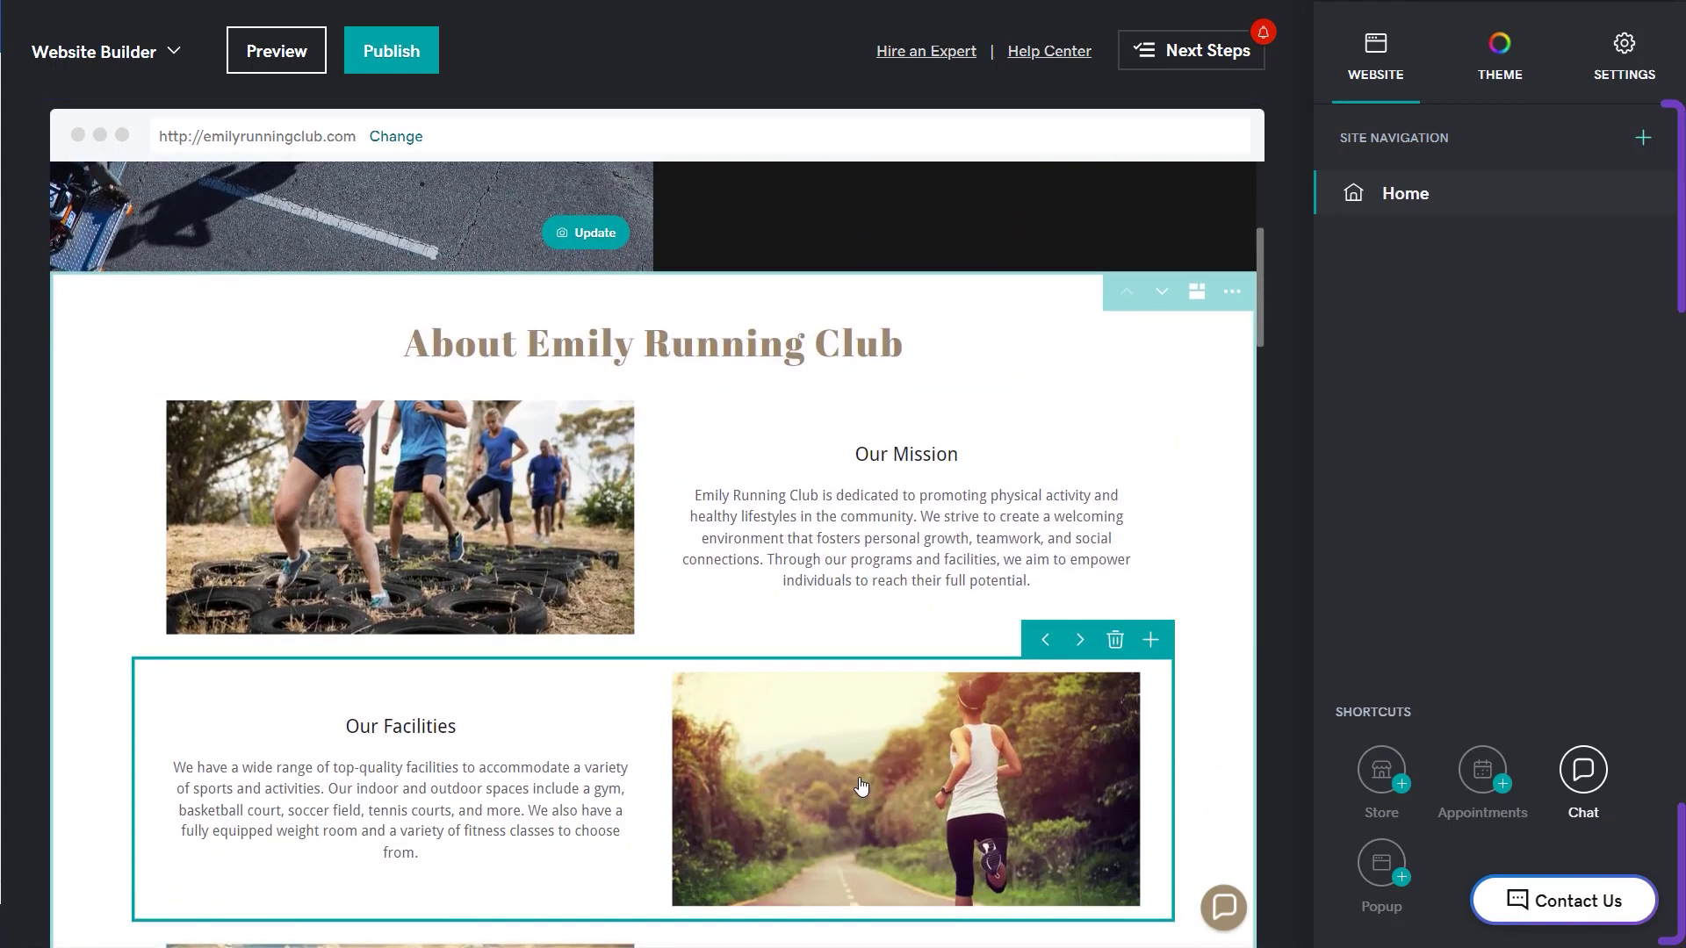
pyautogui.scroll(2, 860, 787)
pyautogui.scroll(2, 859, 787)
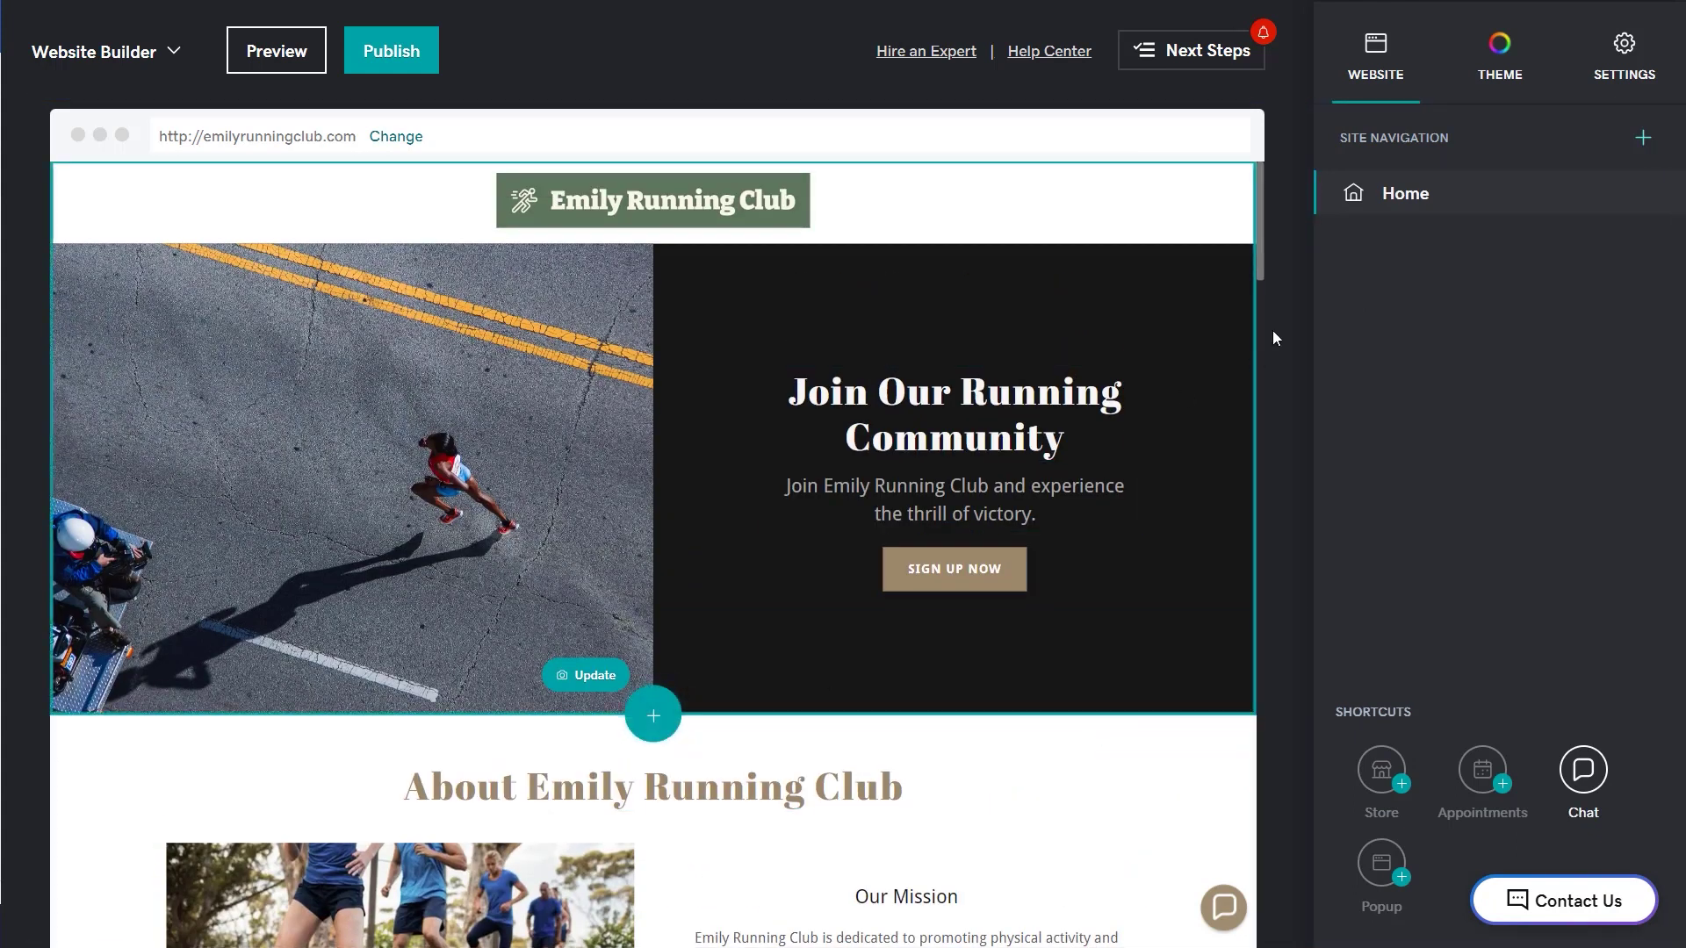
# Replace the aerial road hero image with the sunset silhouetted-runners stock photo.
pyautogui.click(1212, 277)
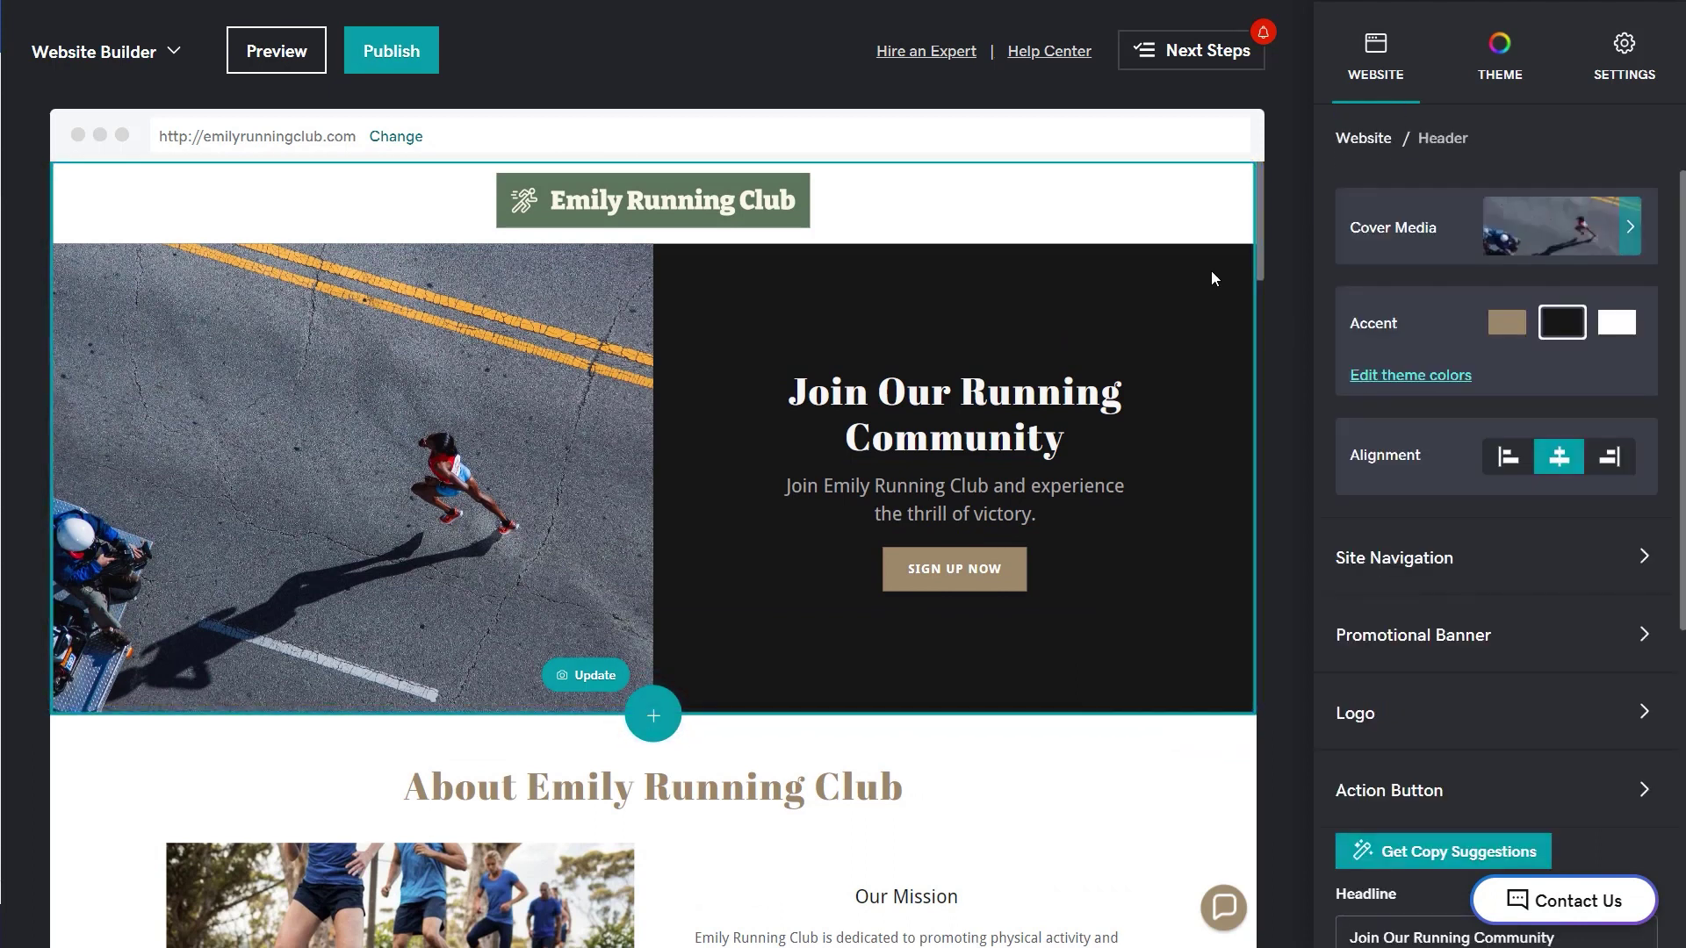
pyautogui.click(1630, 227)
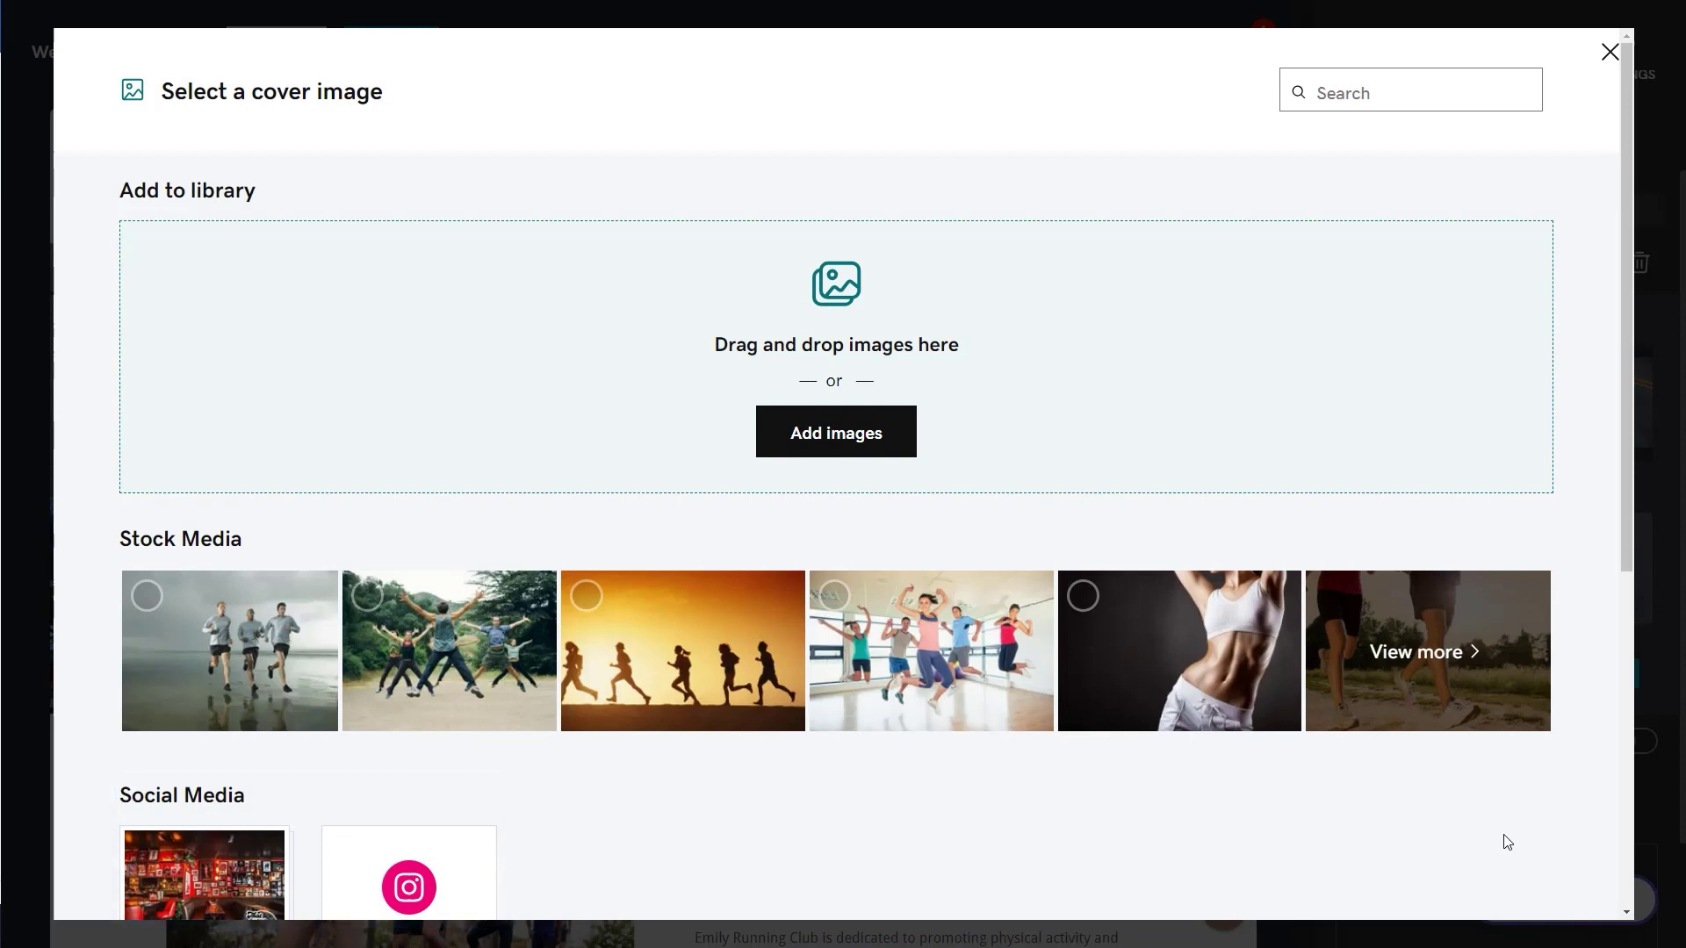
pyautogui.click(698, 688)
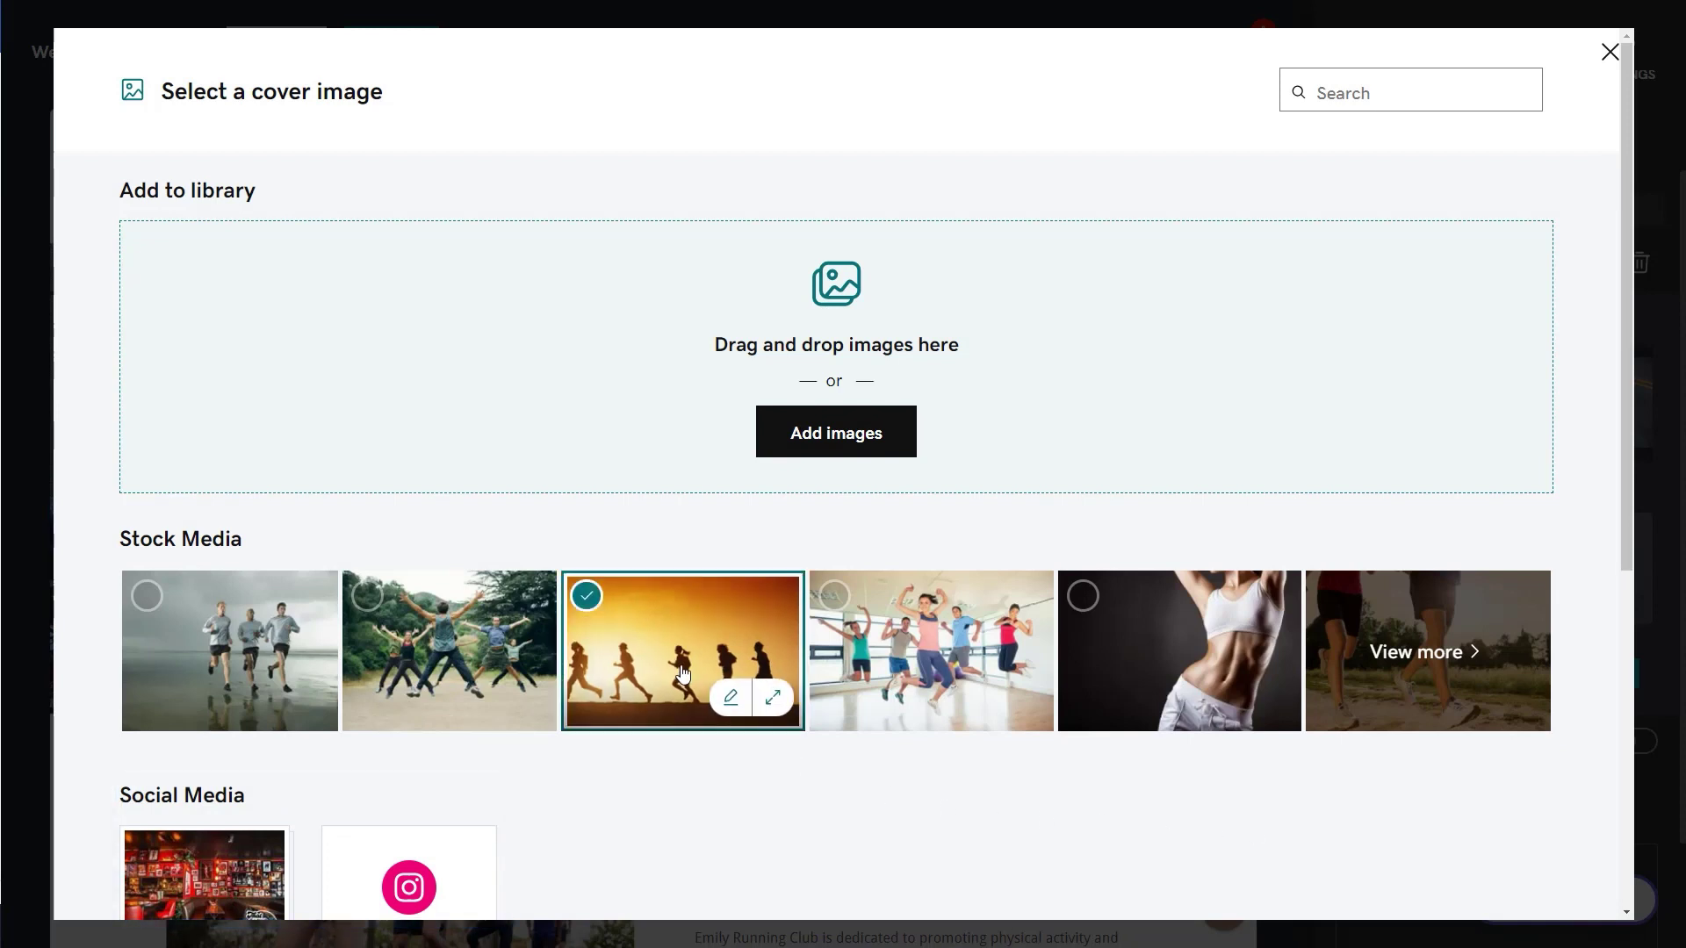
pyautogui.click(1511, 875)
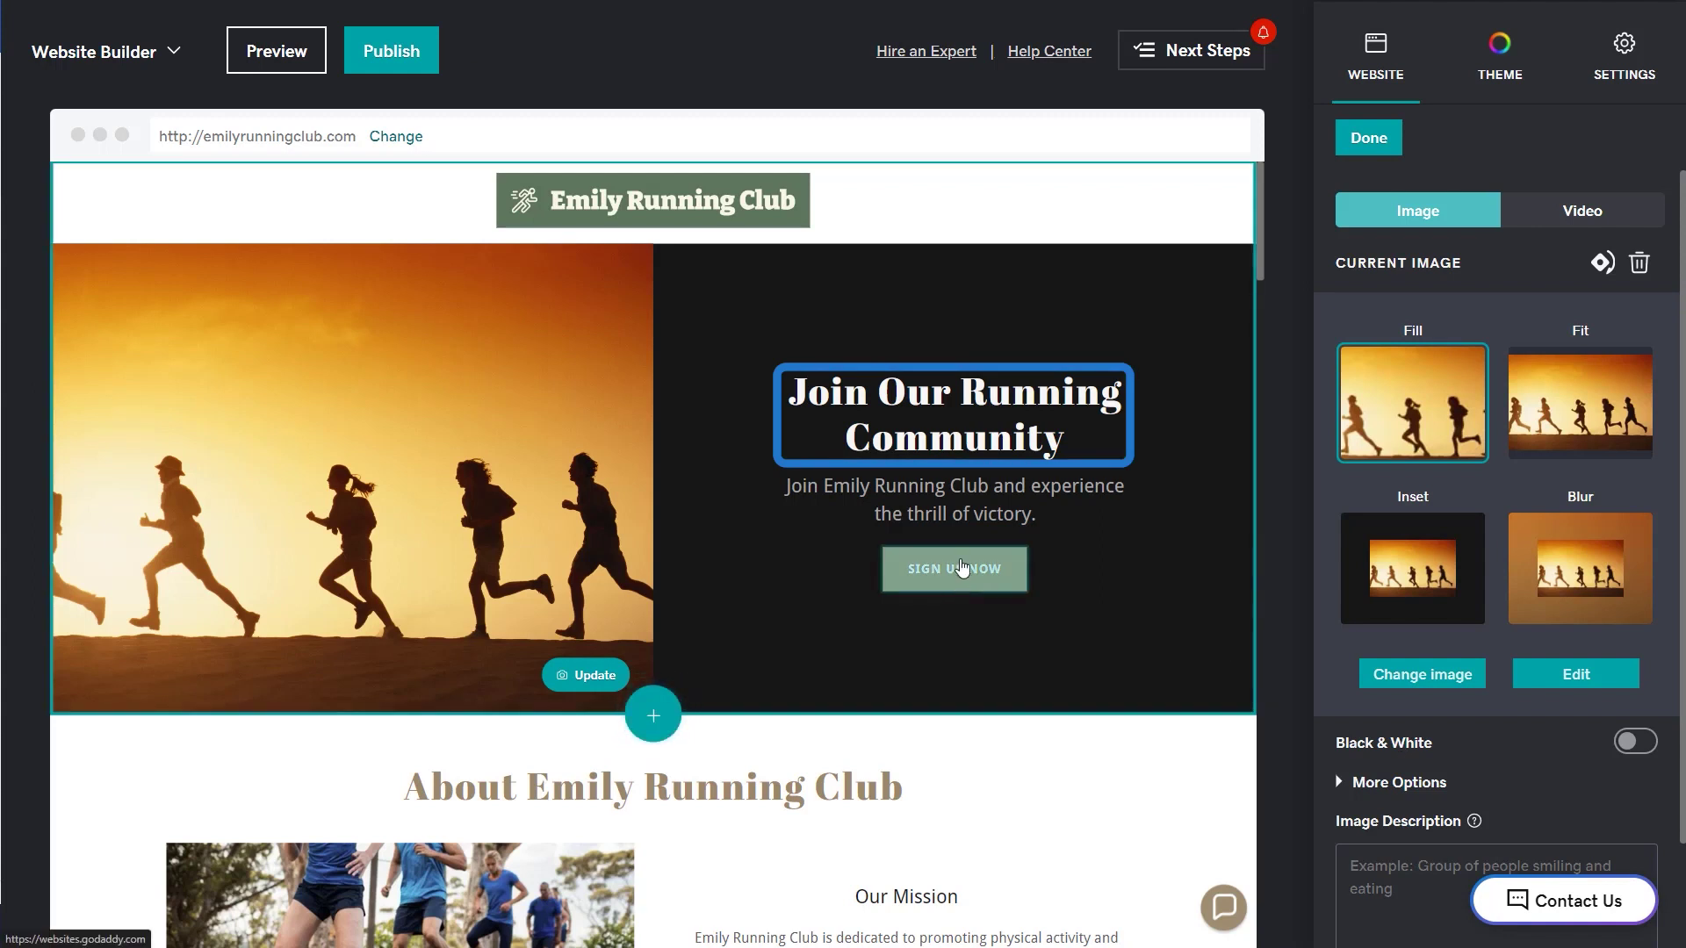
pyautogui.click(951, 392)
pyautogui.scroll(-3, 1480, 396)
pyautogui.scroll(-2, 1480, 339)
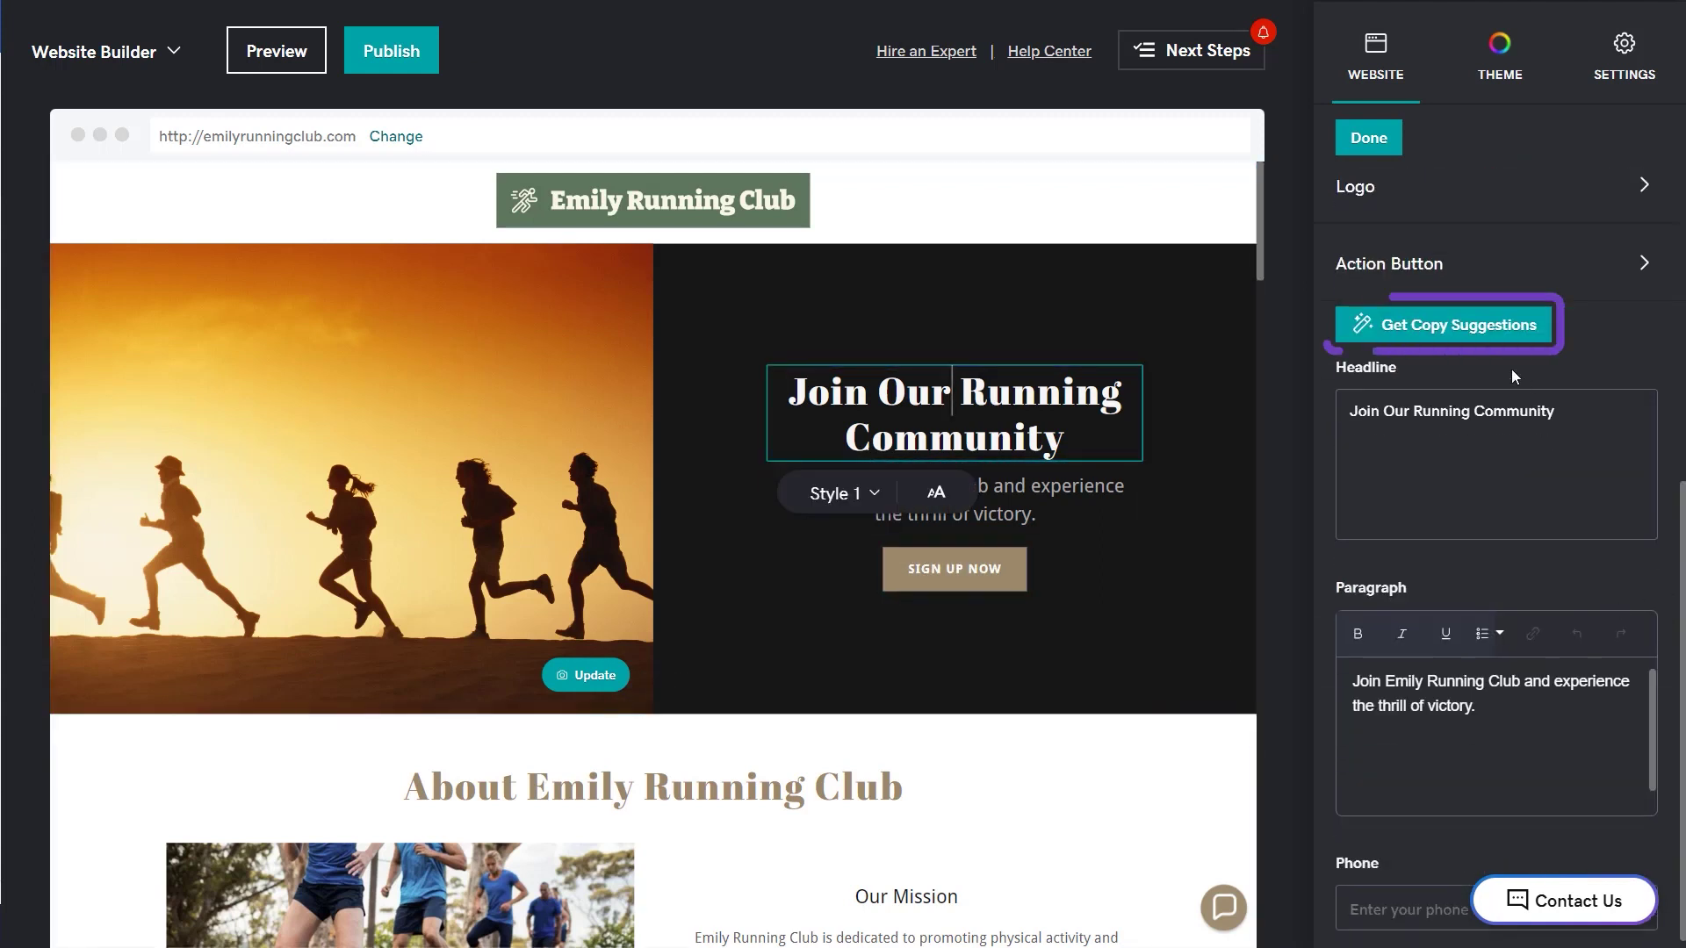
# Rewrite the hero subtitle to say no membership or experience is required.
pyautogui.click(1479, 338)
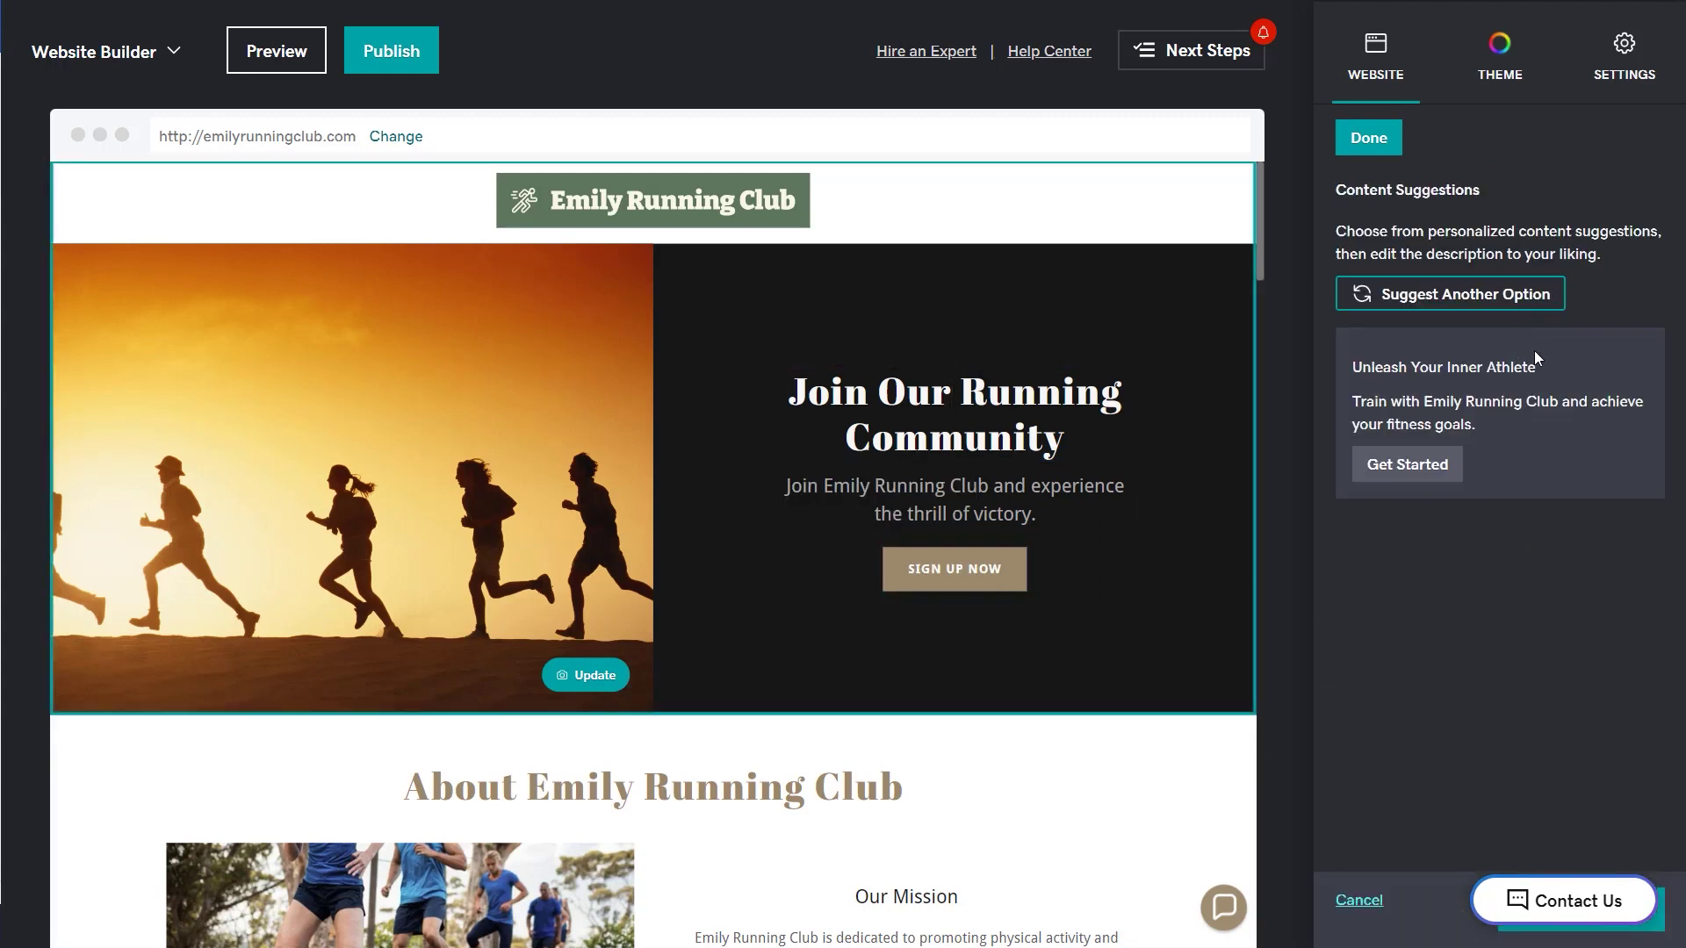
pyautogui.click(1385, 291)
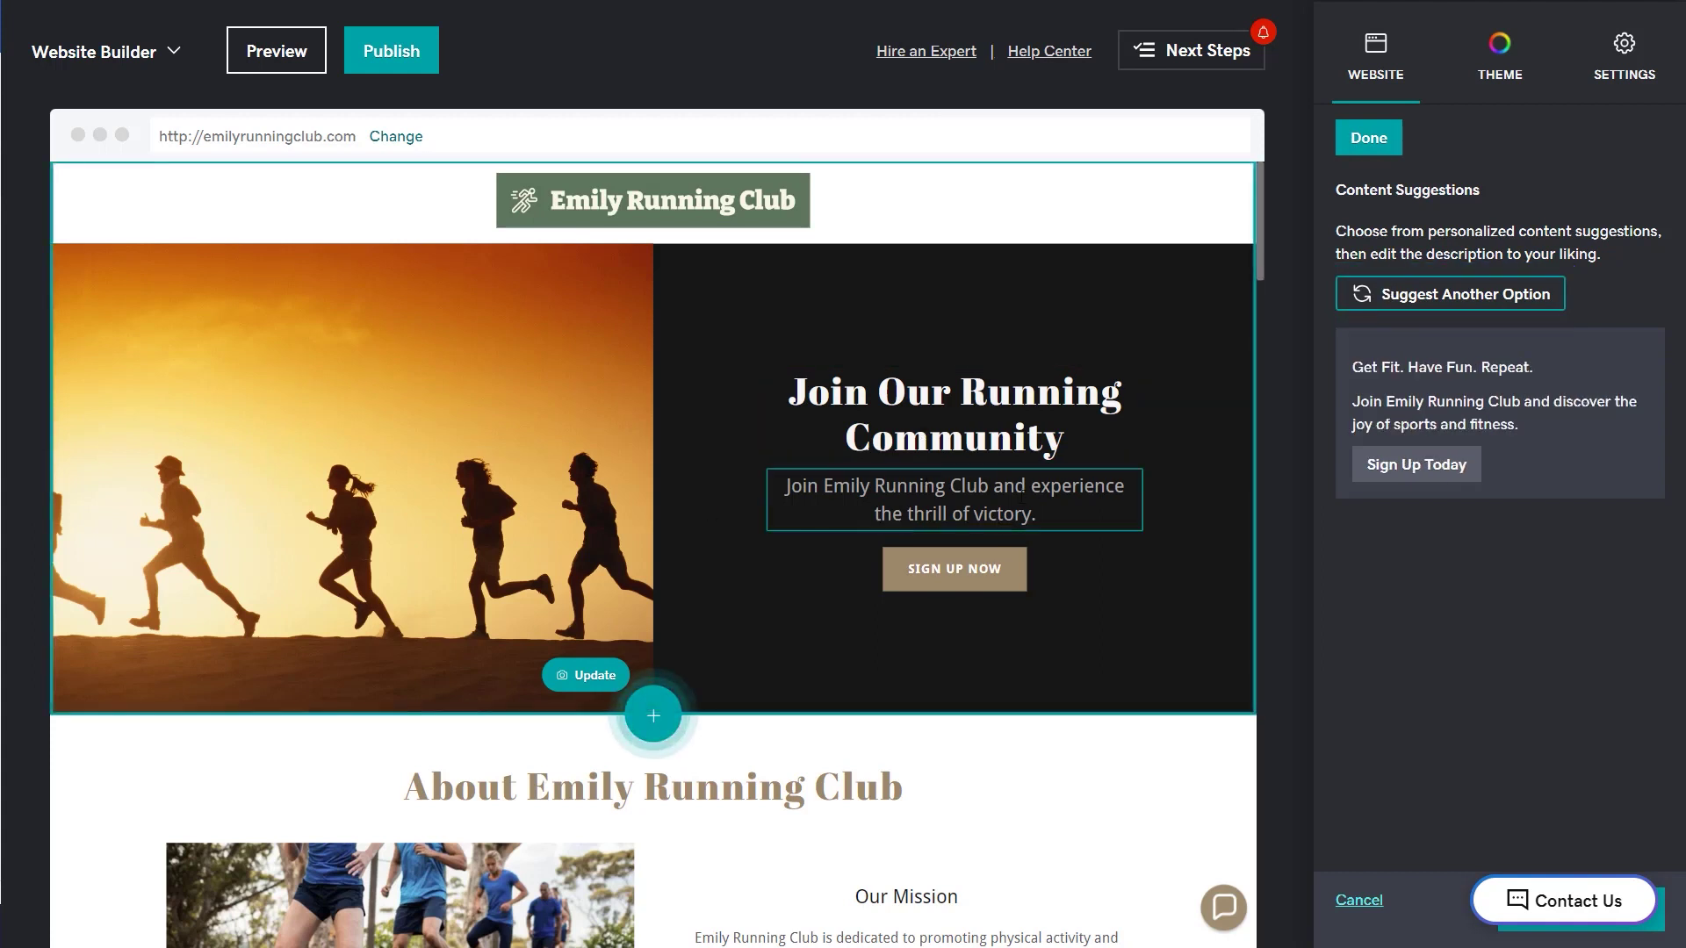
pyautogui.moveTo(822, 485); pyautogui.dragTo(1037, 514)
pyautogui.hotkey('ctrl', 'a')
pyautogui.write('Neither membership nor previous running experience is required, merely a desire to meet others and run.')
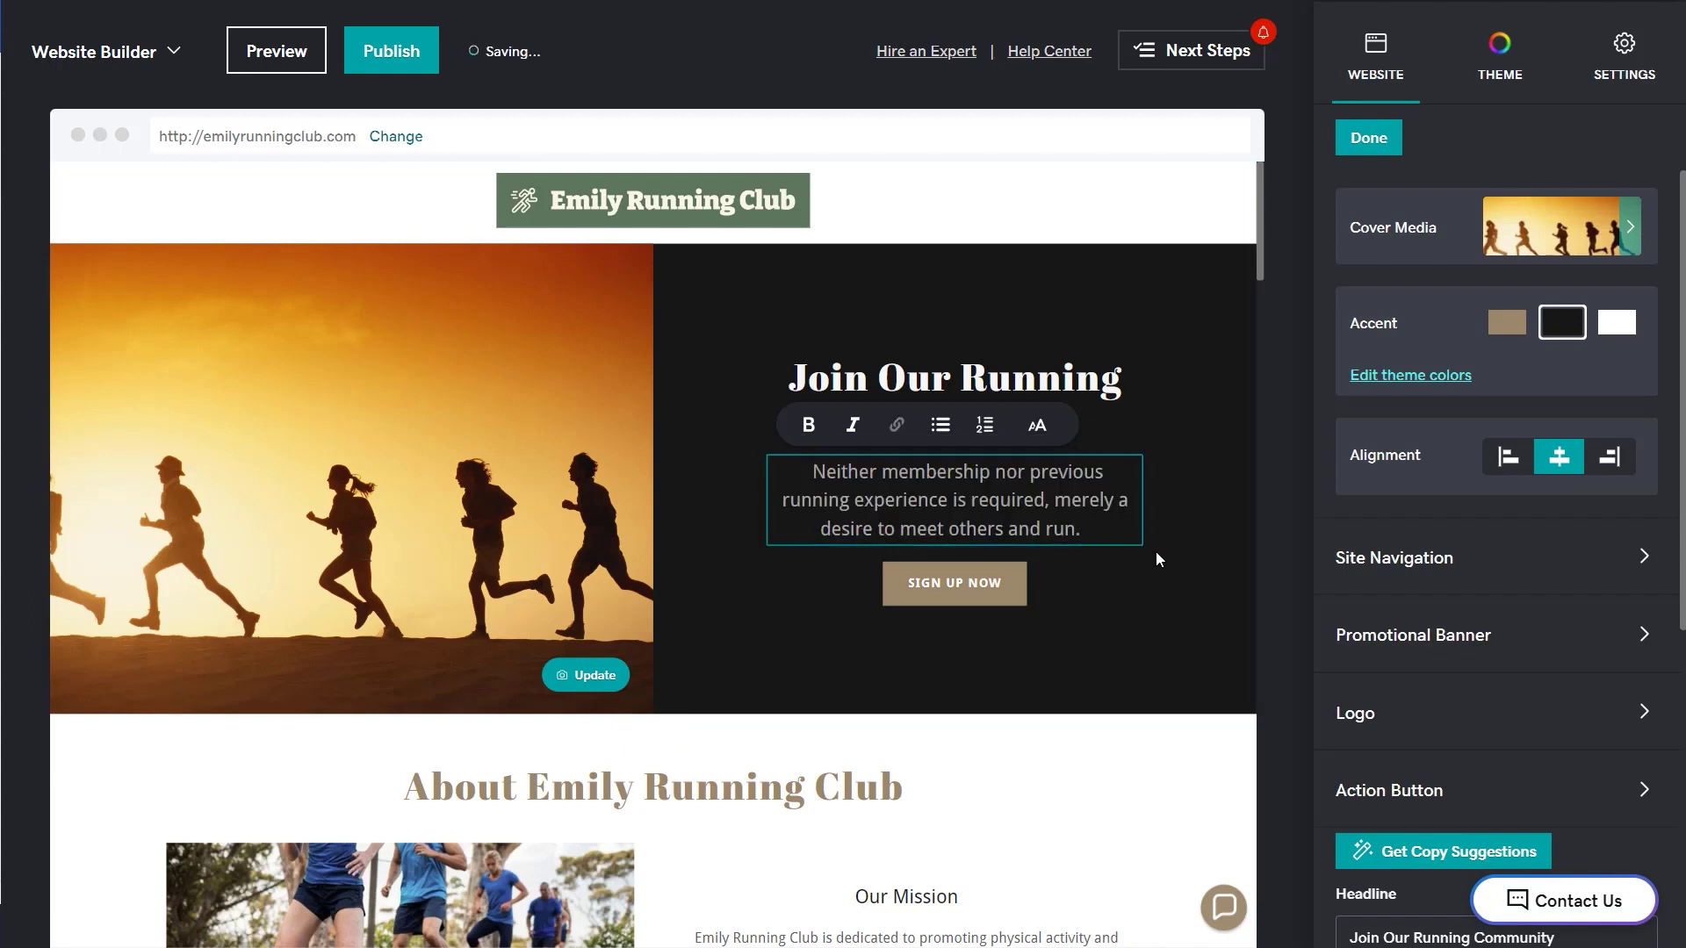
# Rename the Sign Up Now button to 'See Schedule' and link it to Events.
pyautogui.click(1008, 599)
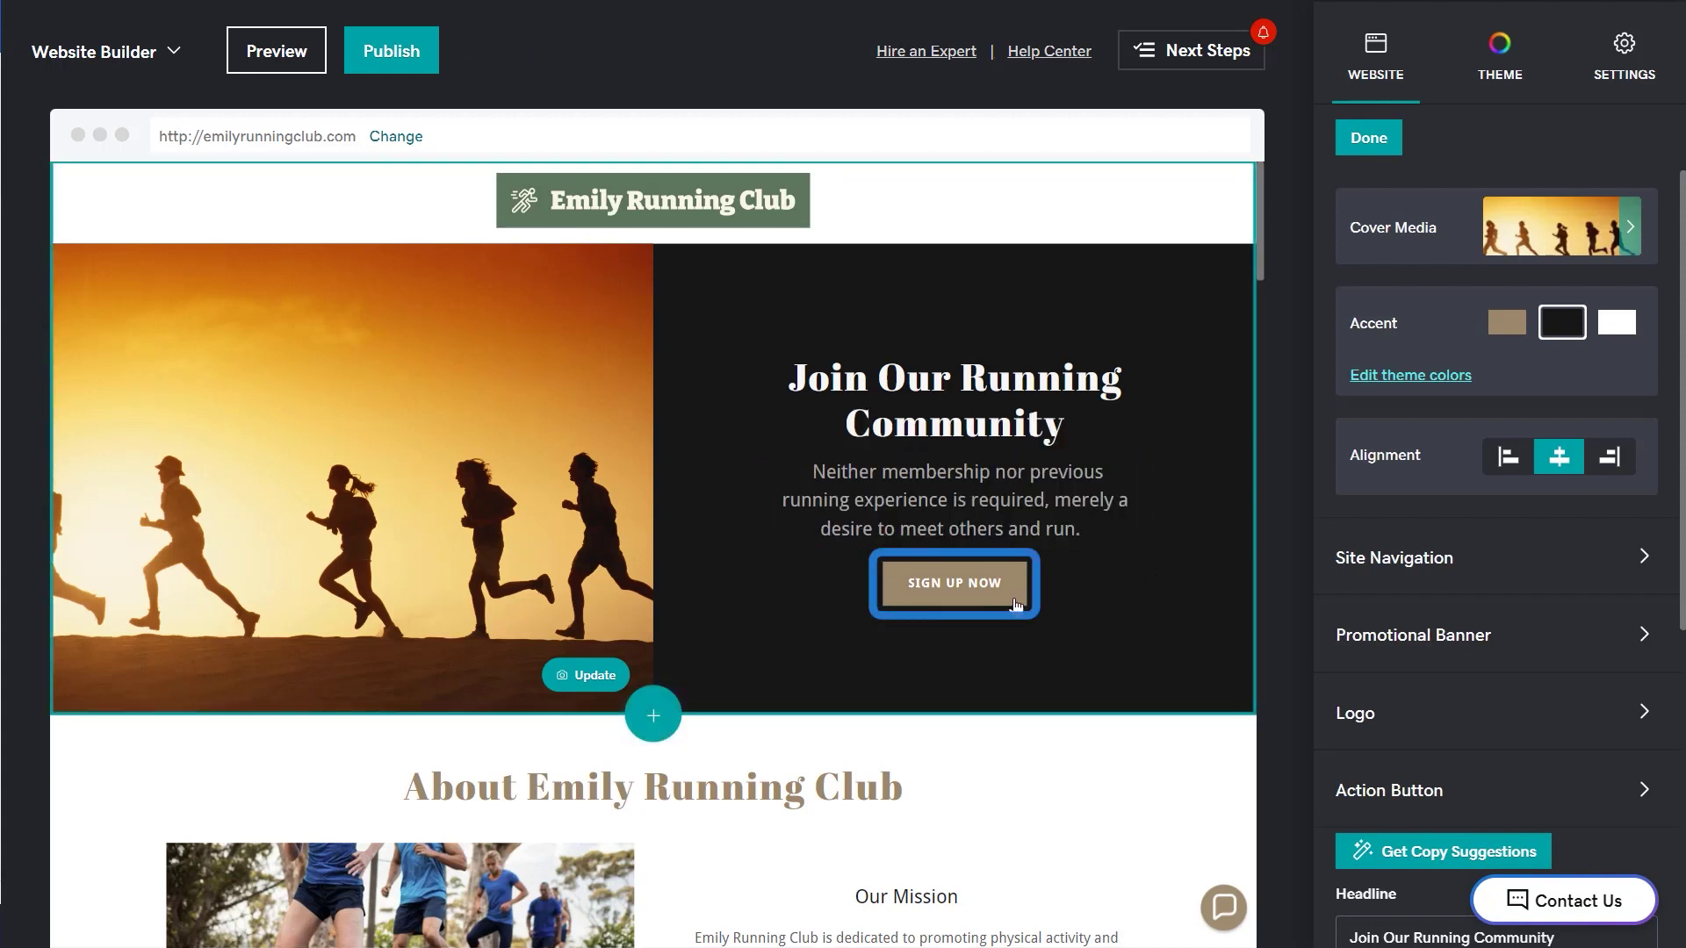
pyautogui.click(1449, 319)
pyautogui.moveTo(1434, 378); pyautogui.dragTo(1350, 379)
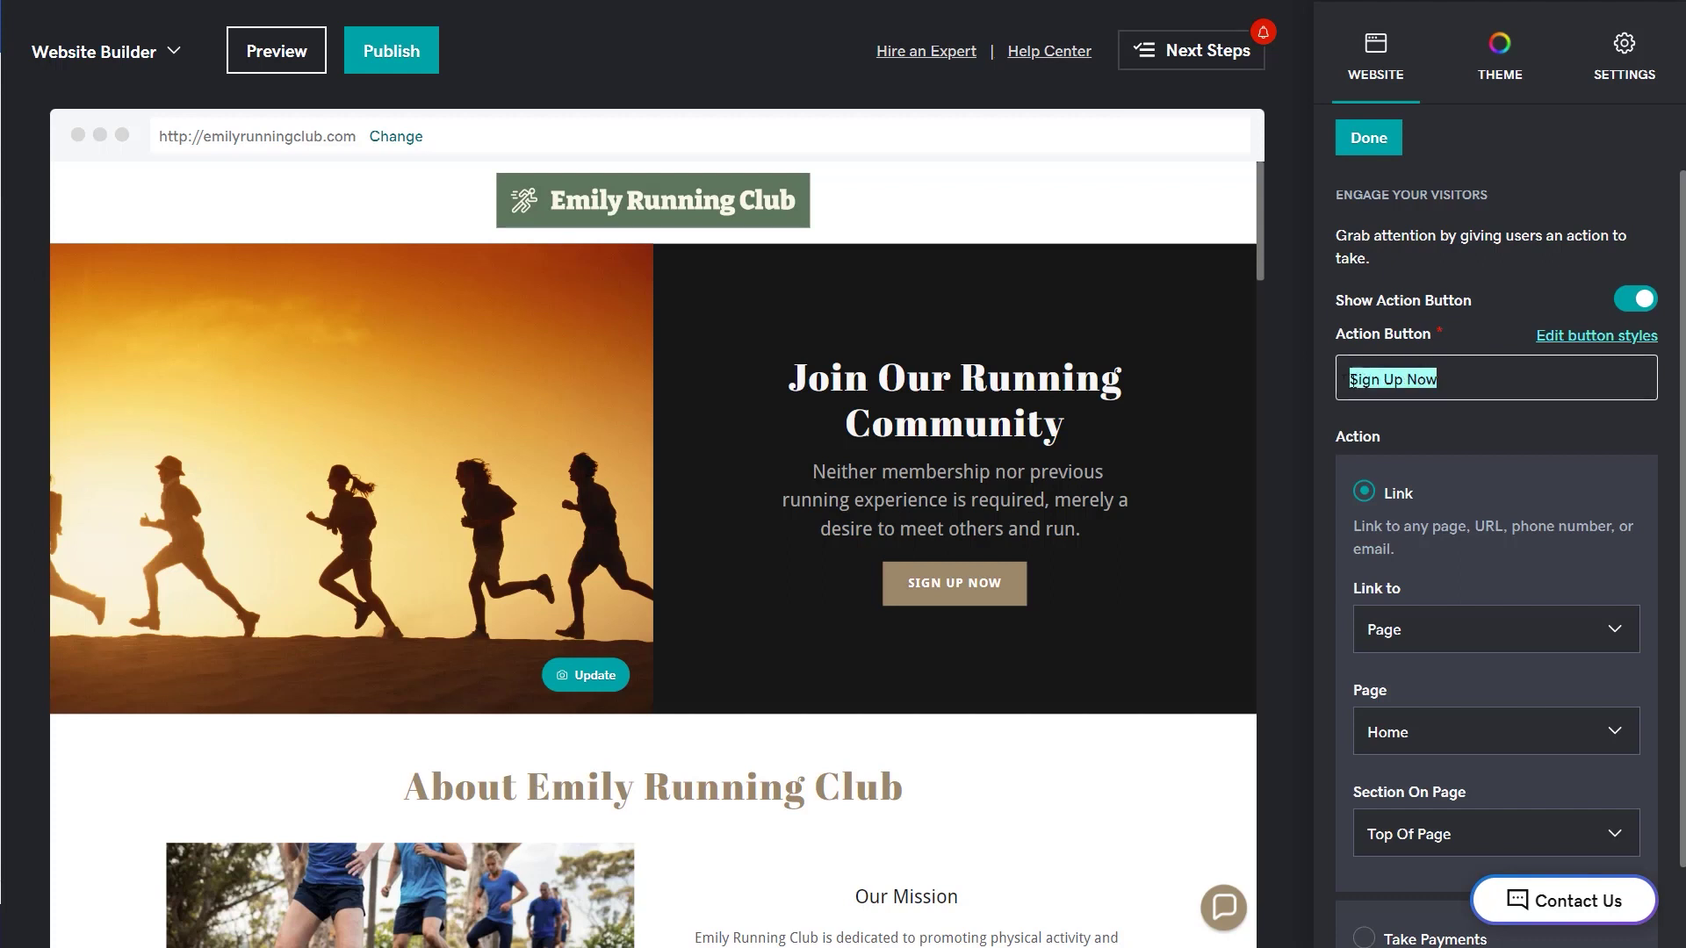
pyautogui.write('See Schedule')
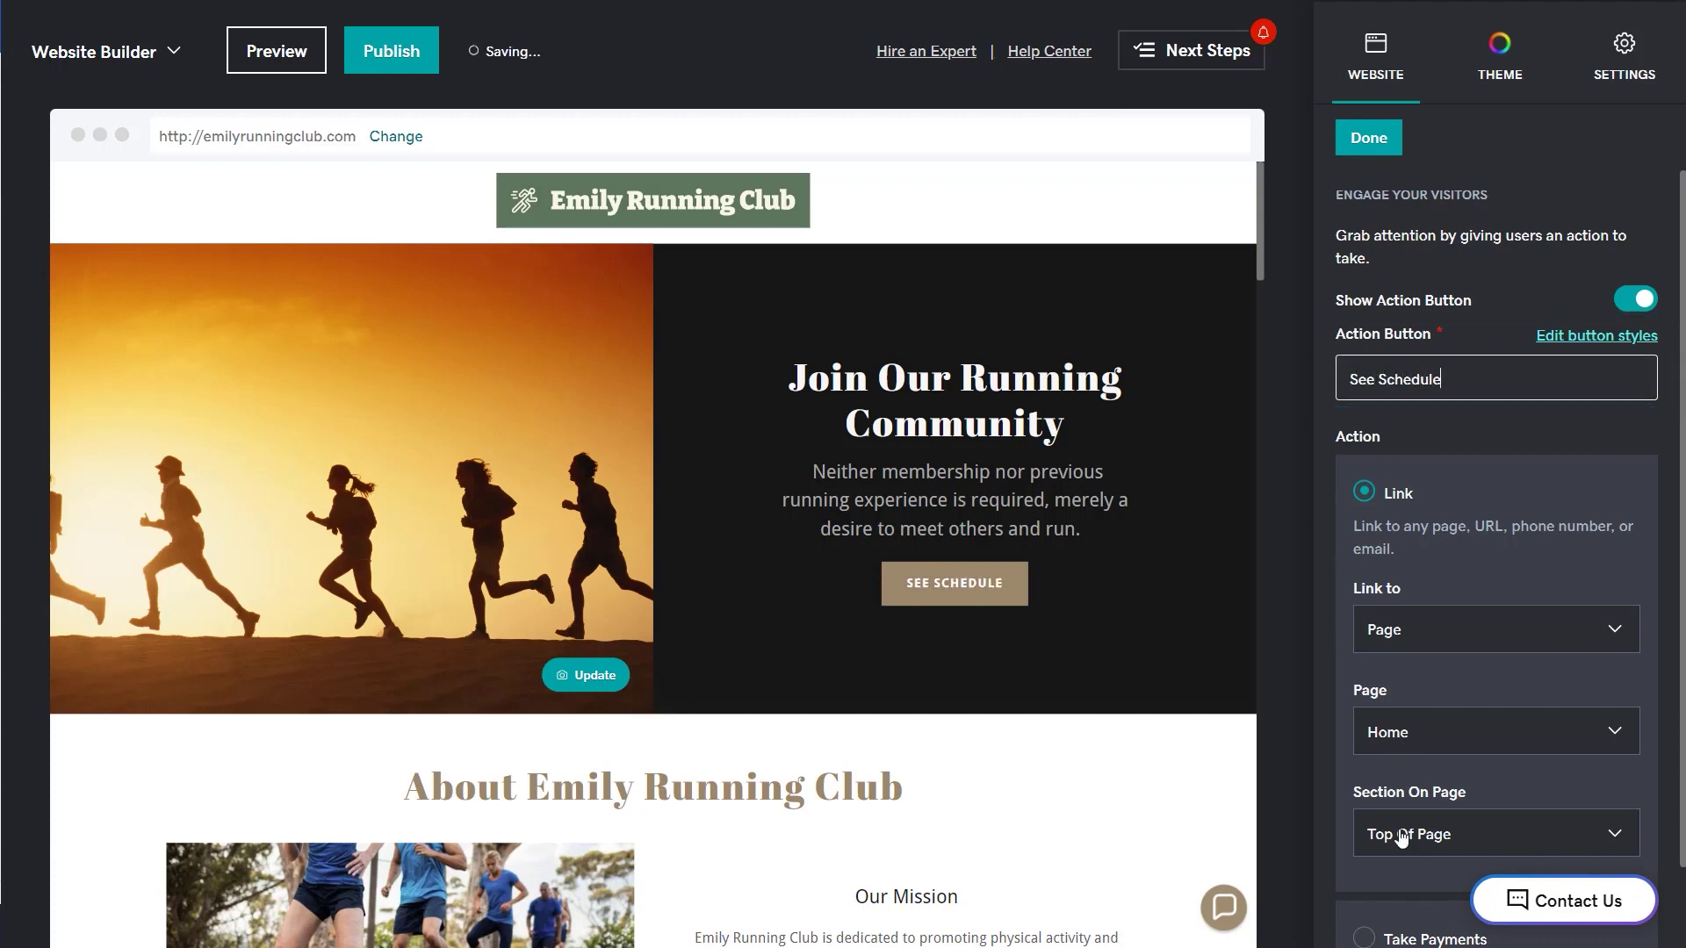
pyautogui.click(1400, 814)
pyautogui.click(1404, 754)
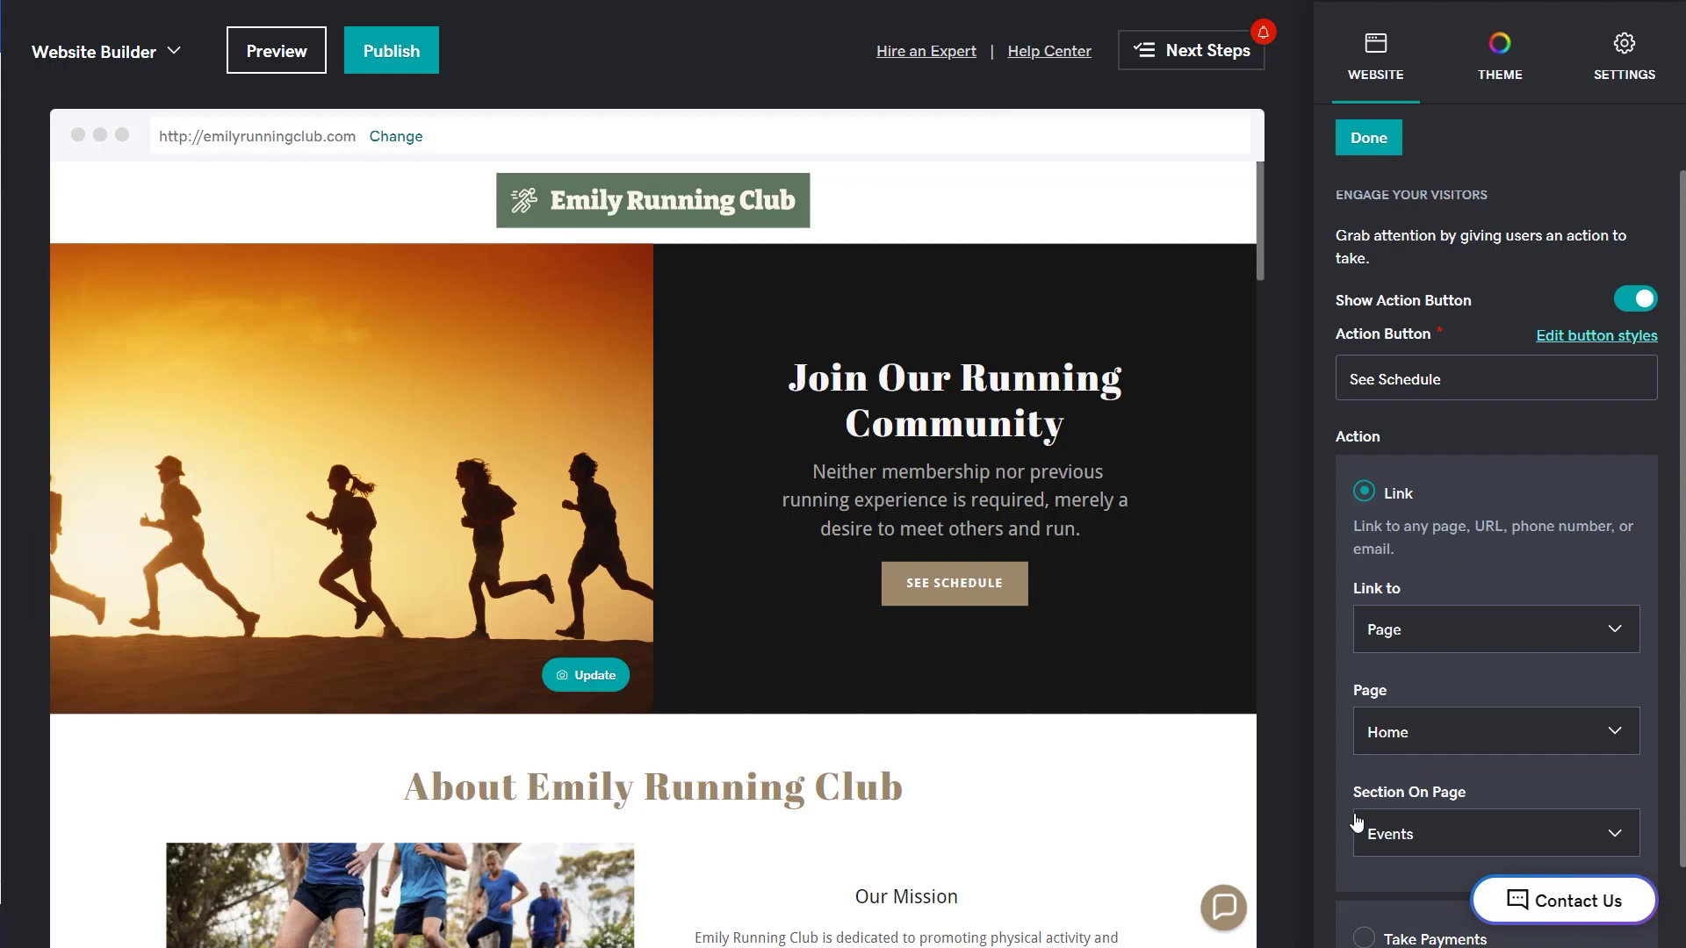
pyautogui.scroll(-1, 1362, 819)
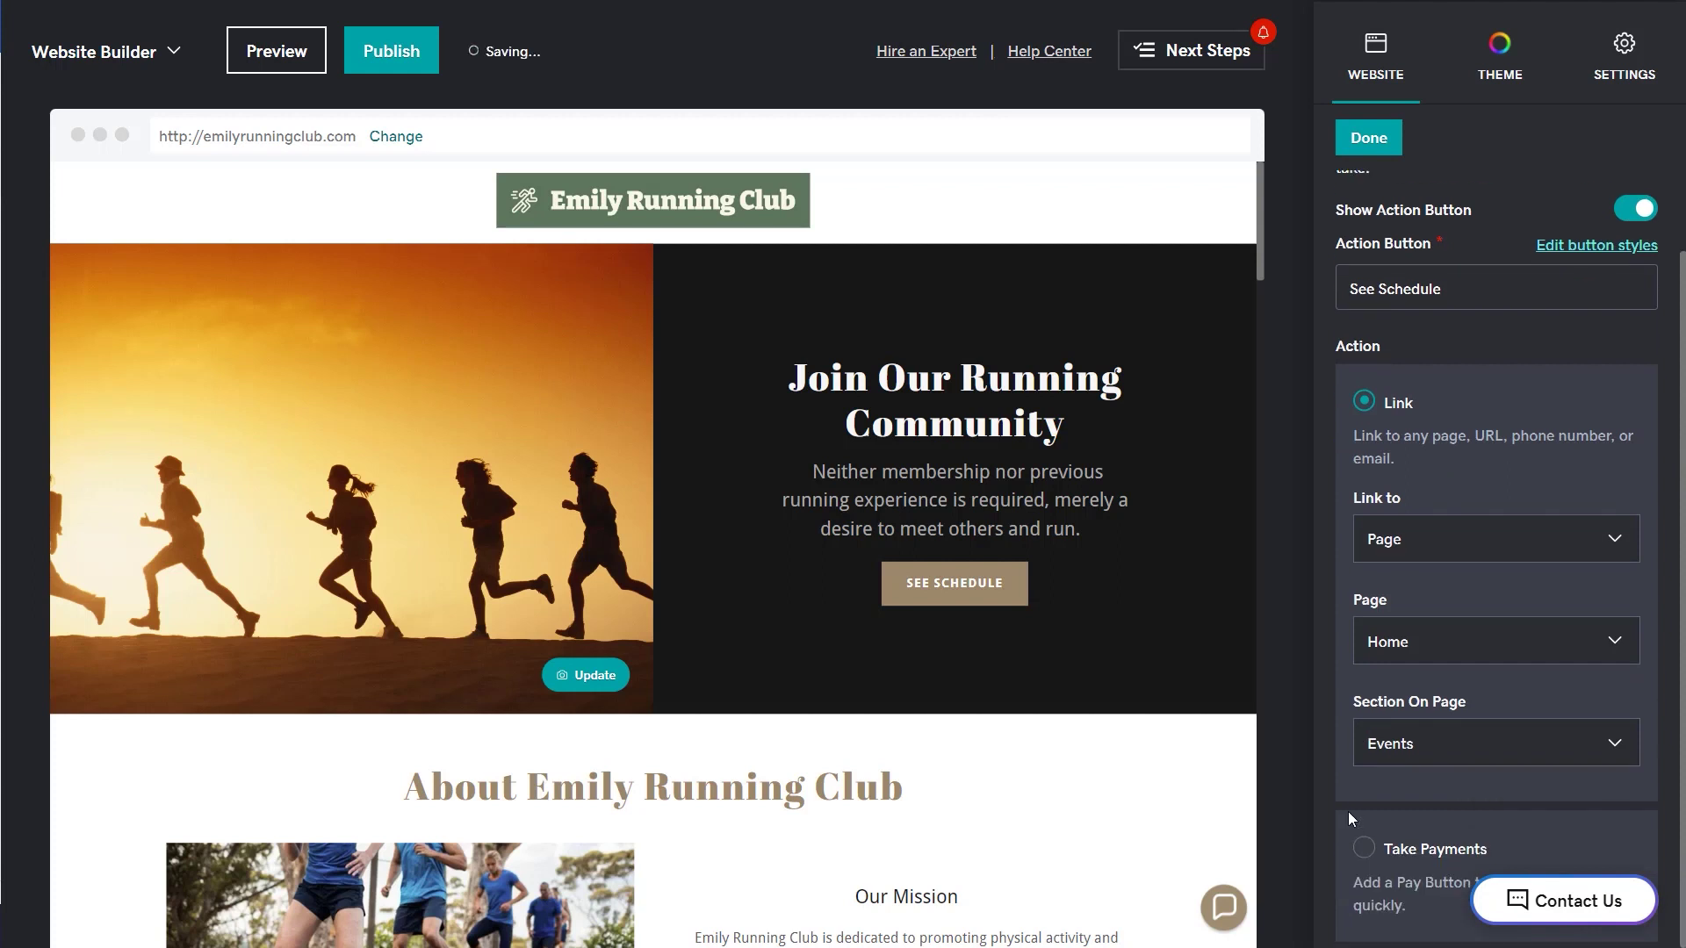
# Give the About section the 'Highlight services or team members' three-circle layout.
pyautogui.click(1368, 142)
pyautogui.scroll(-2, 1171, 583)
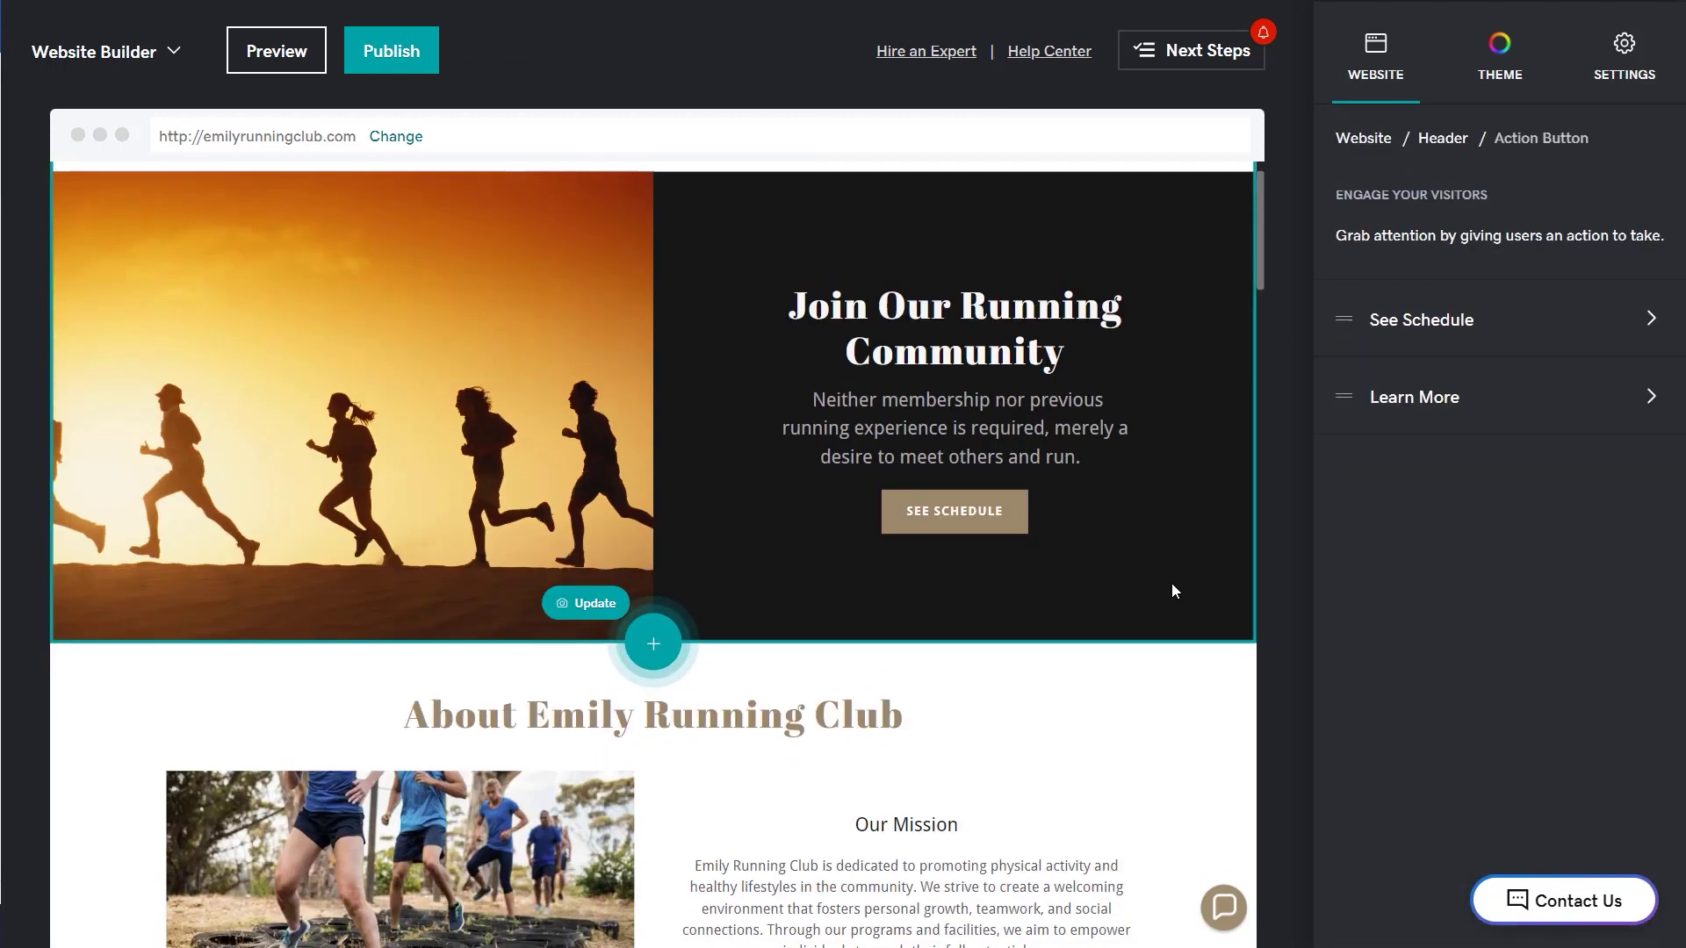
pyautogui.scroll(-1, 1185, 608)
pyautogui.scroll(-2, 1207, 611)
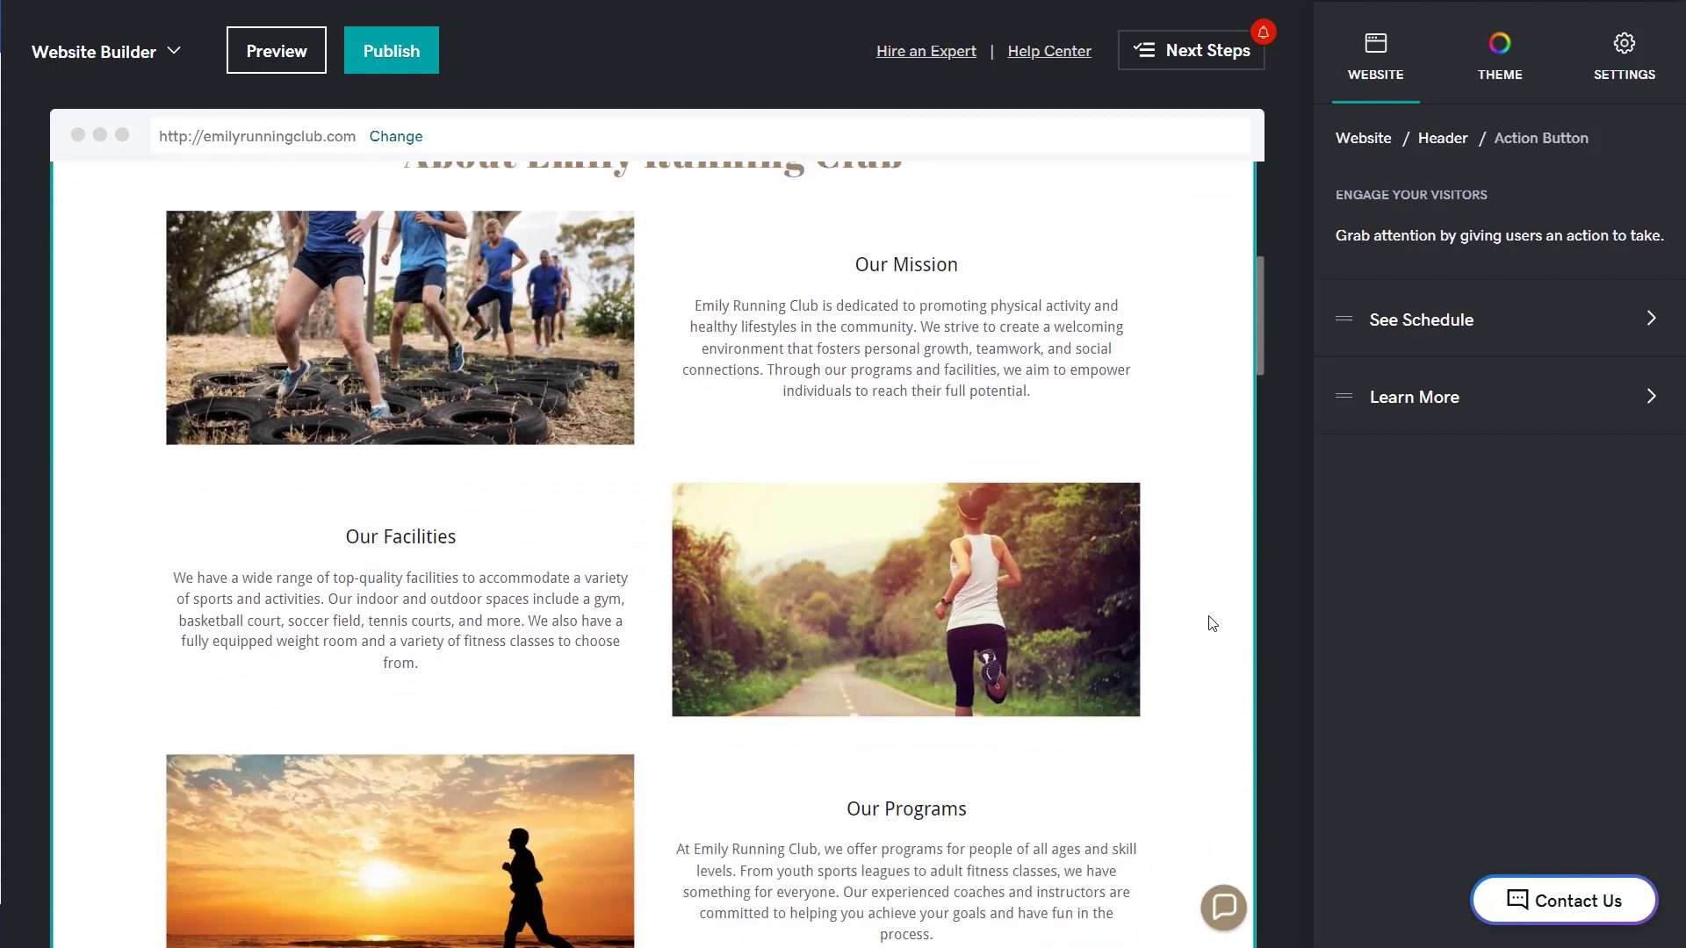
pyautogui.scroll(-2, 1207, 613)
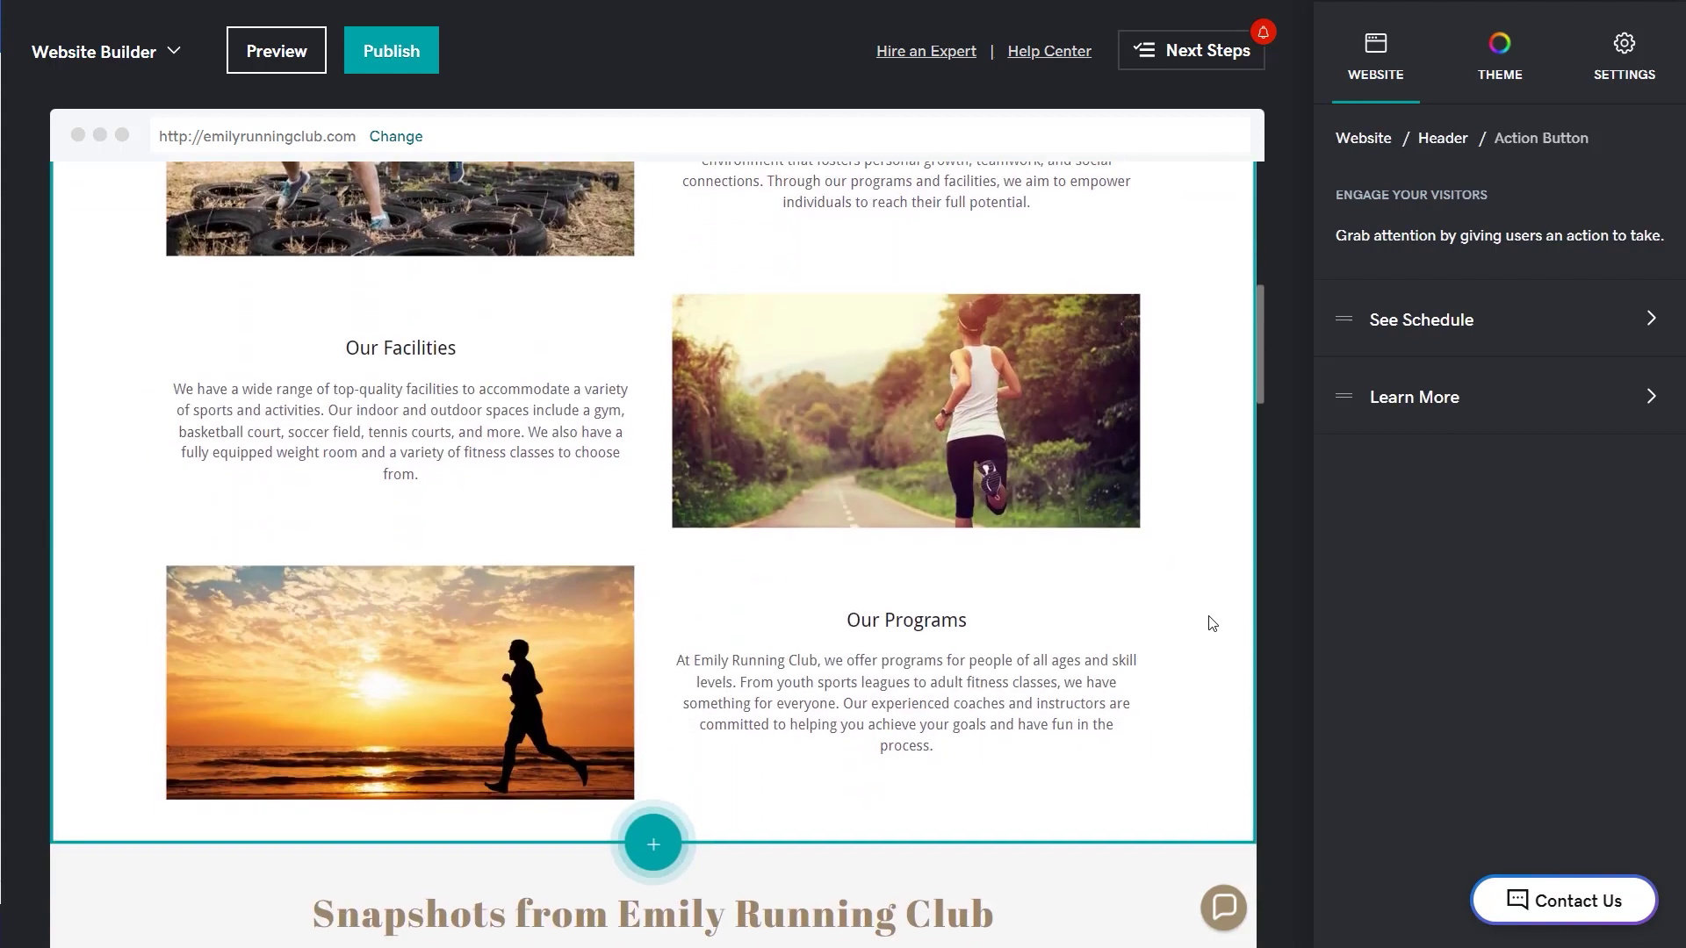
pyautogui.click(1208, 437)
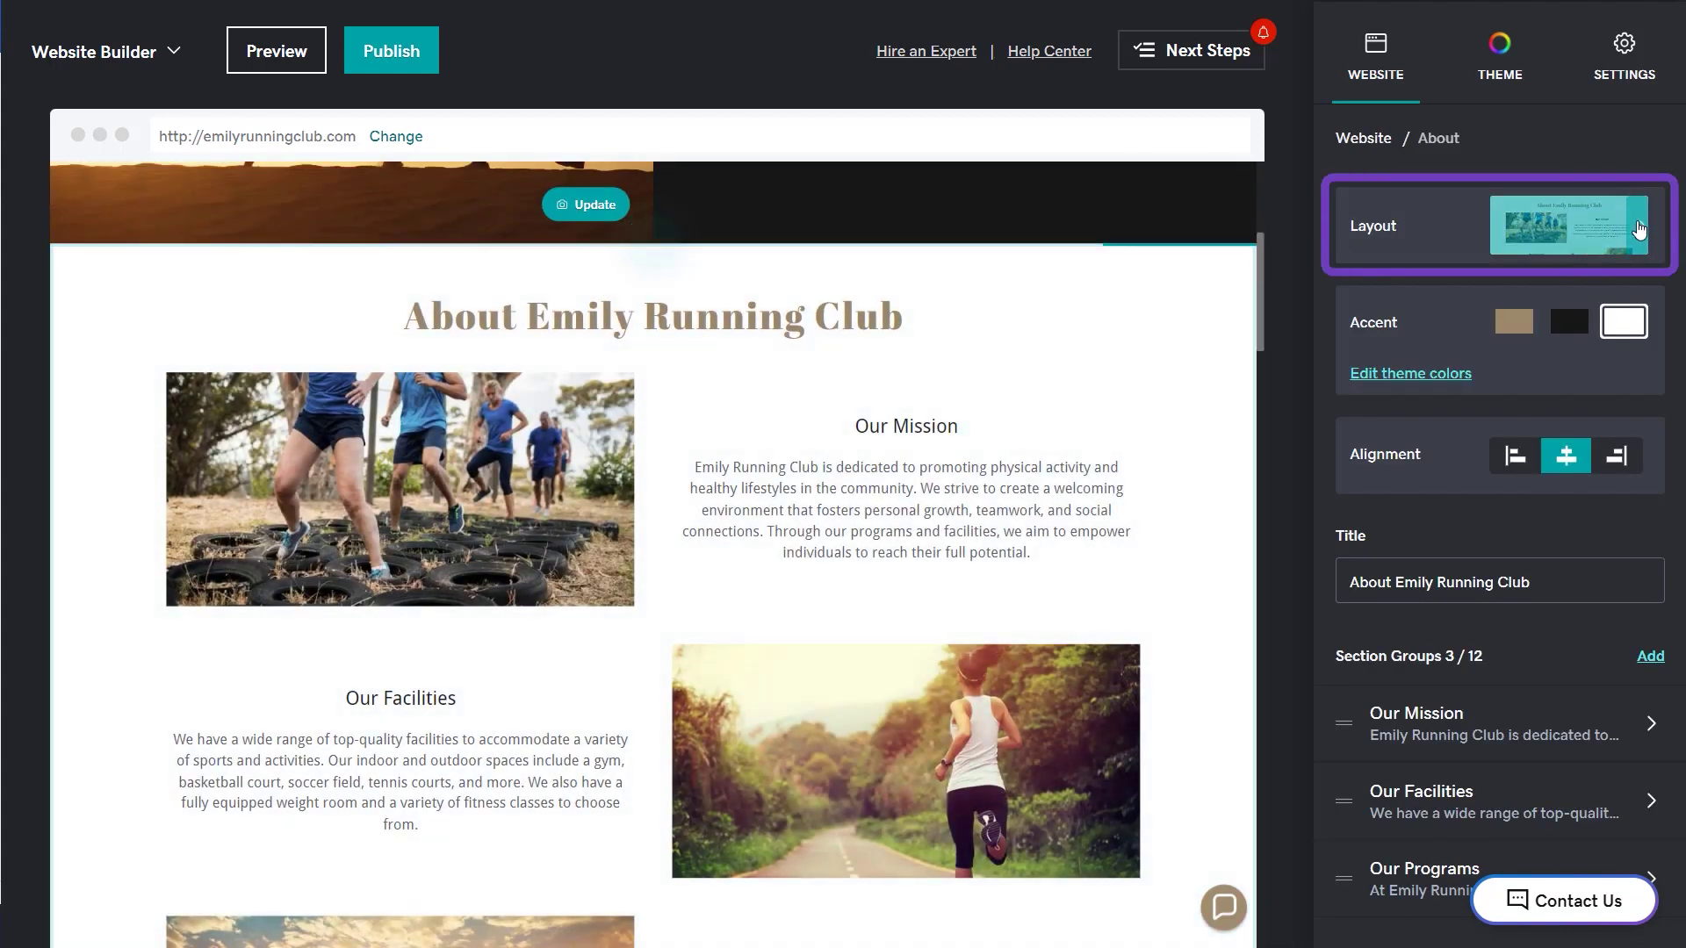
pyautogui.click(1541, 234)
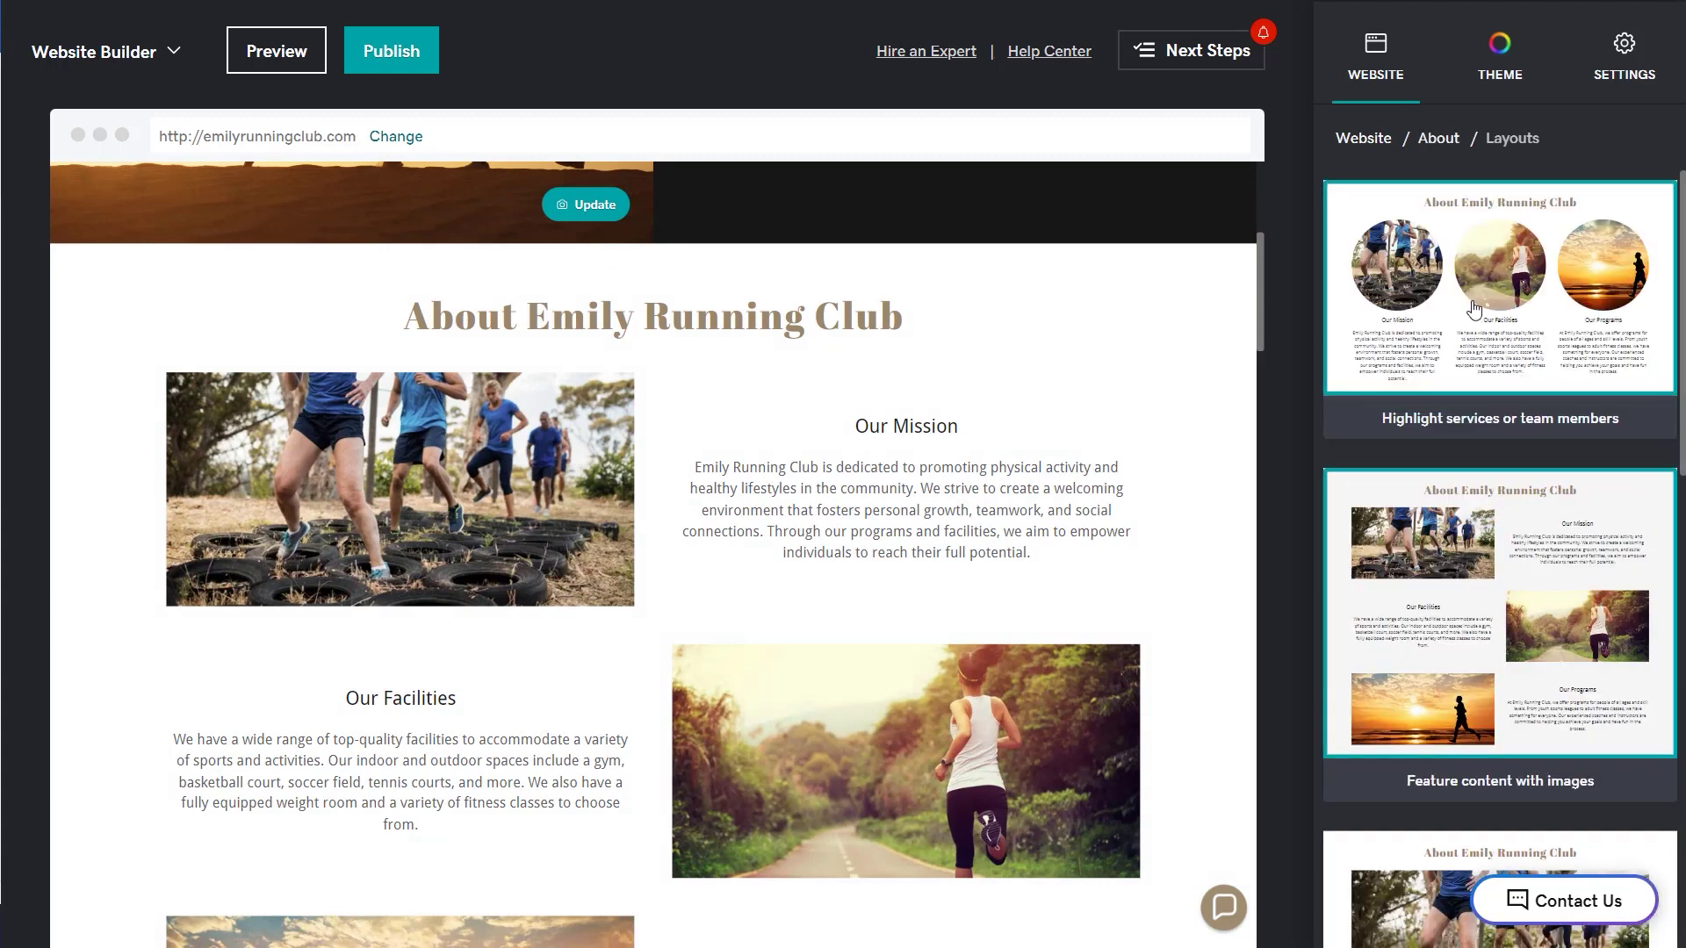
pyautogui.click(1474, 308)
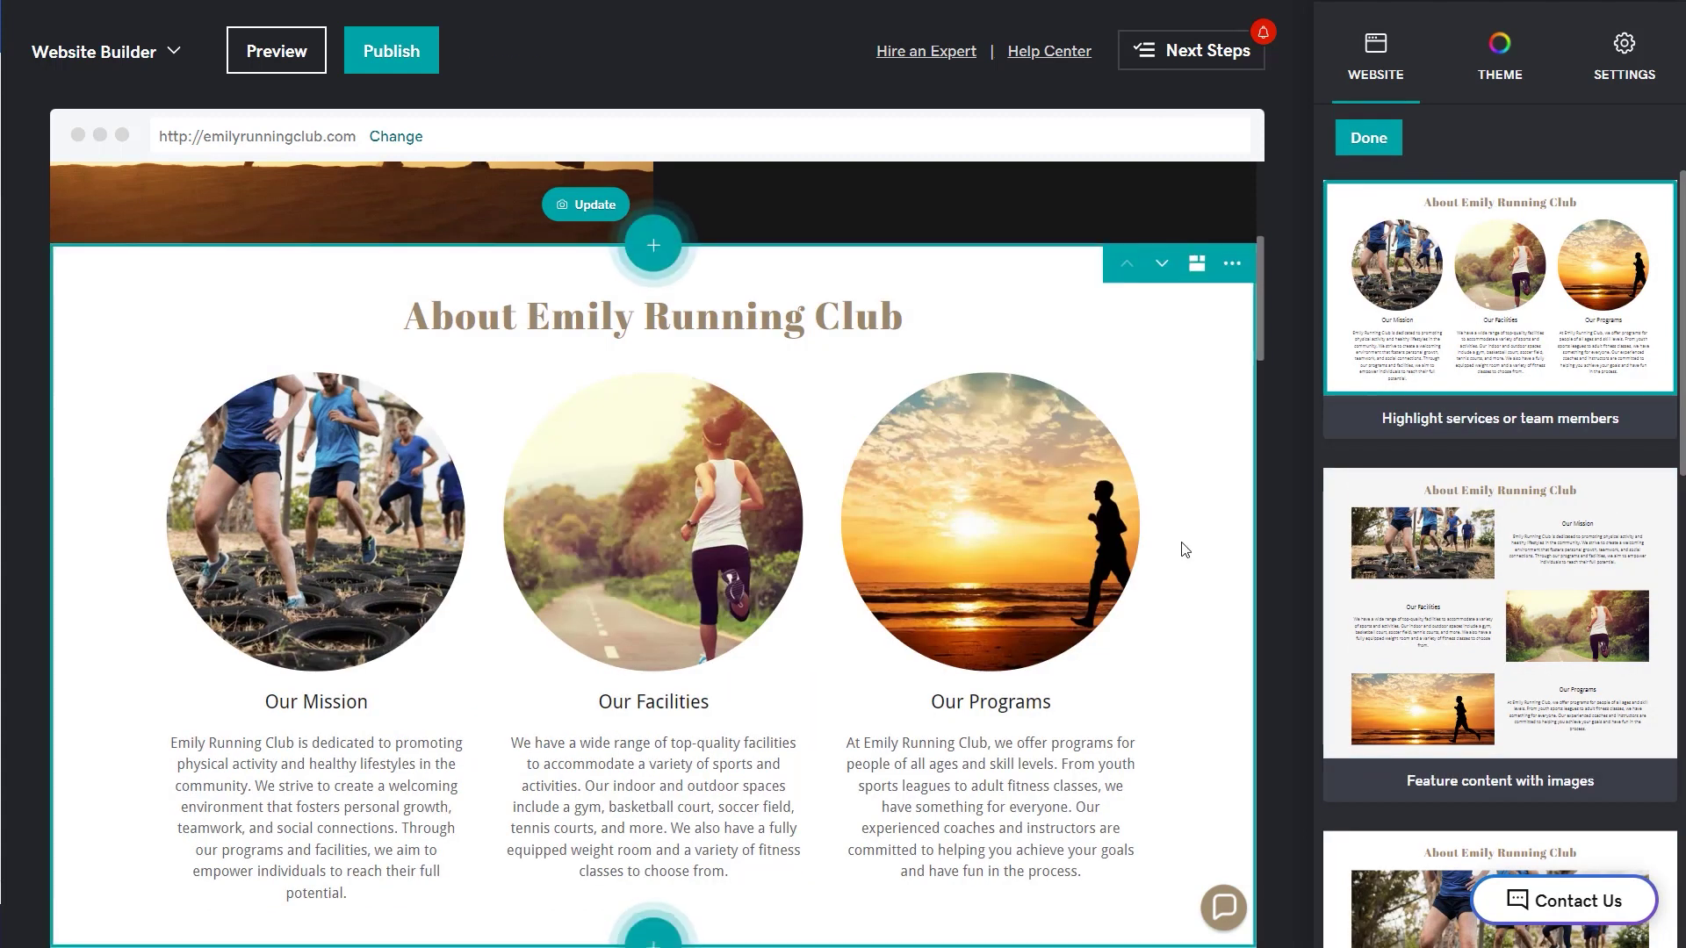
pyautogui.scroll(-1, 1182, 549)
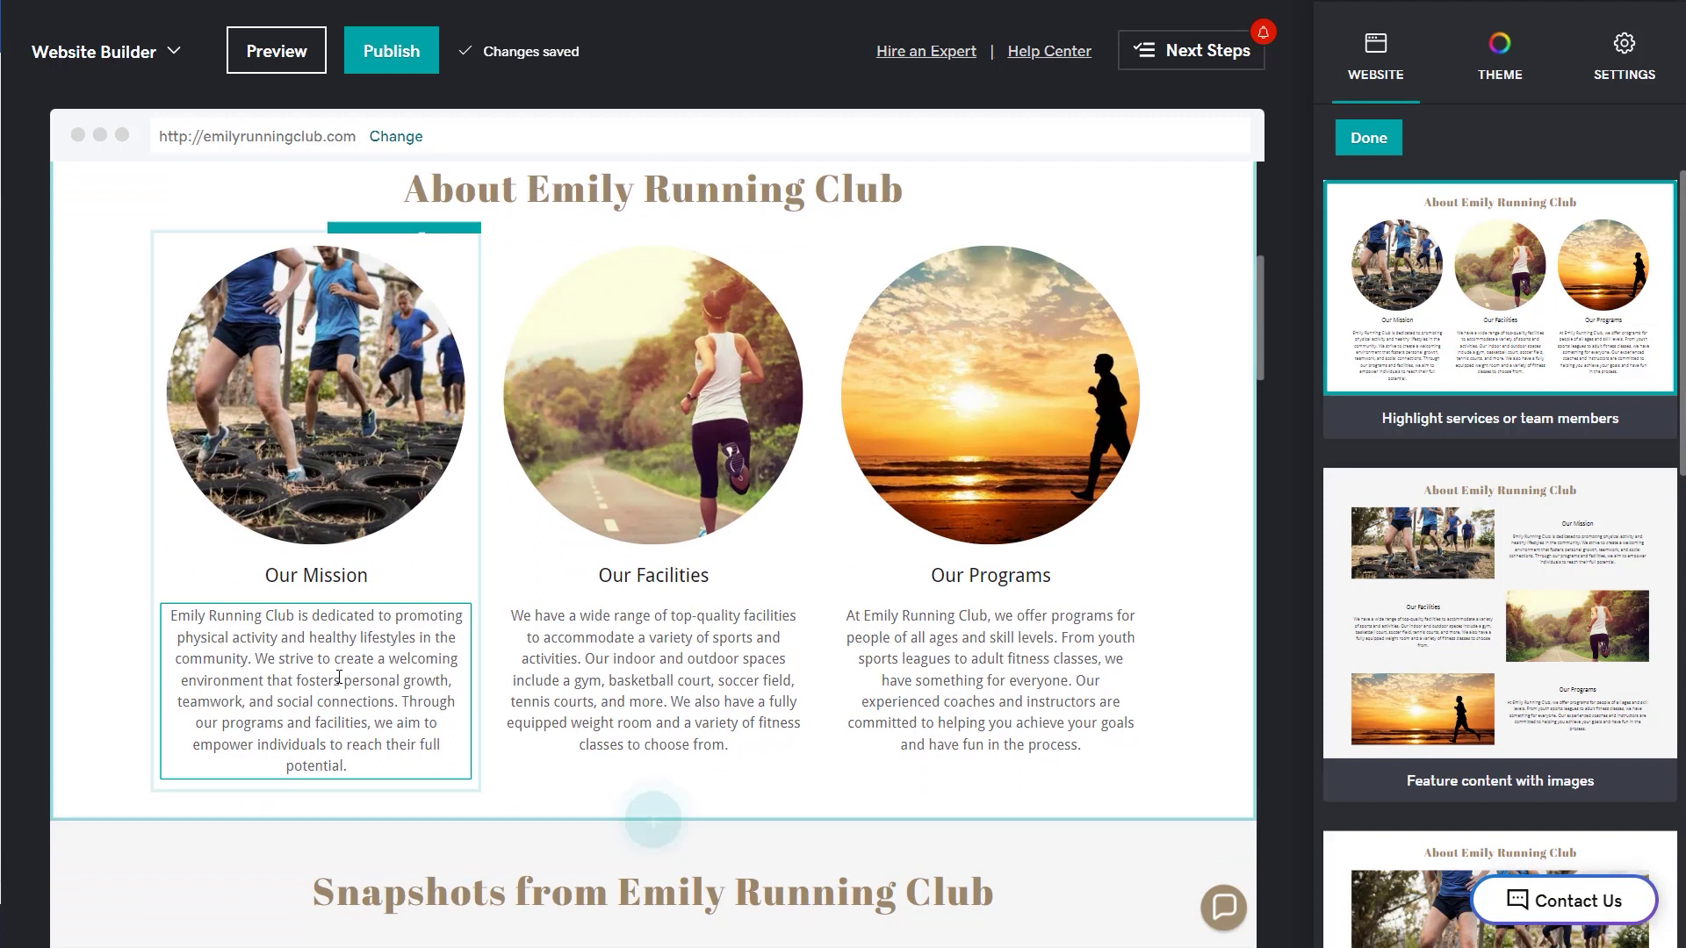
pyautogui.click(339, 678)
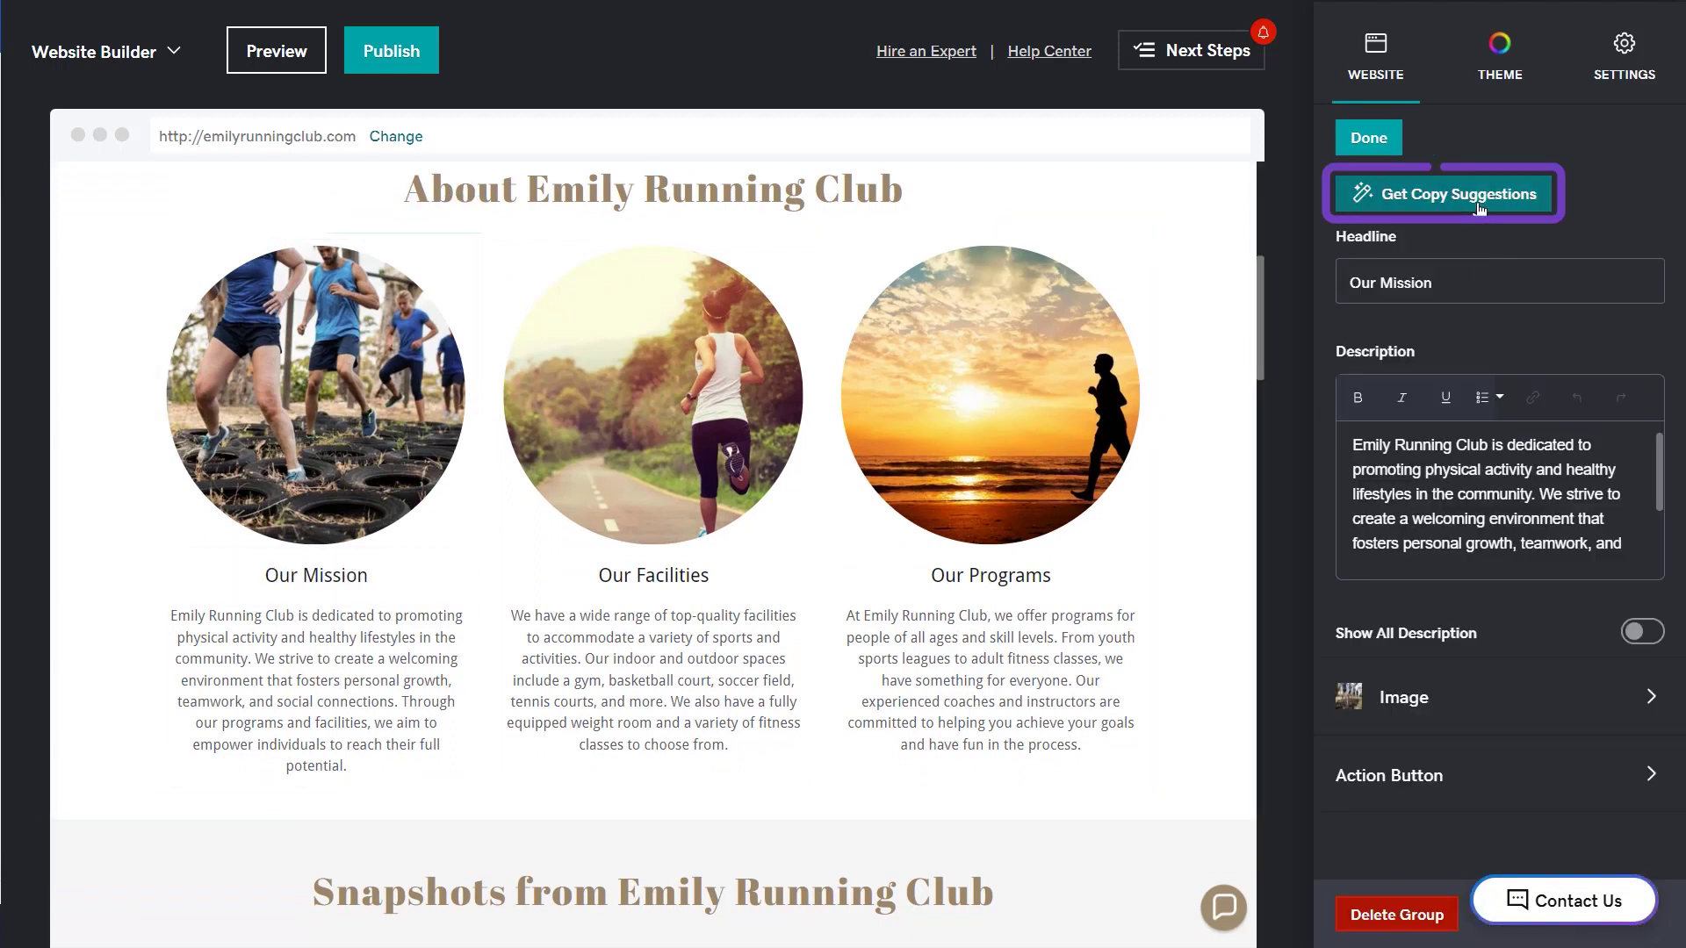
# Delete the Our Facilities column from the About section.
pyautogui.click(1476, 198)
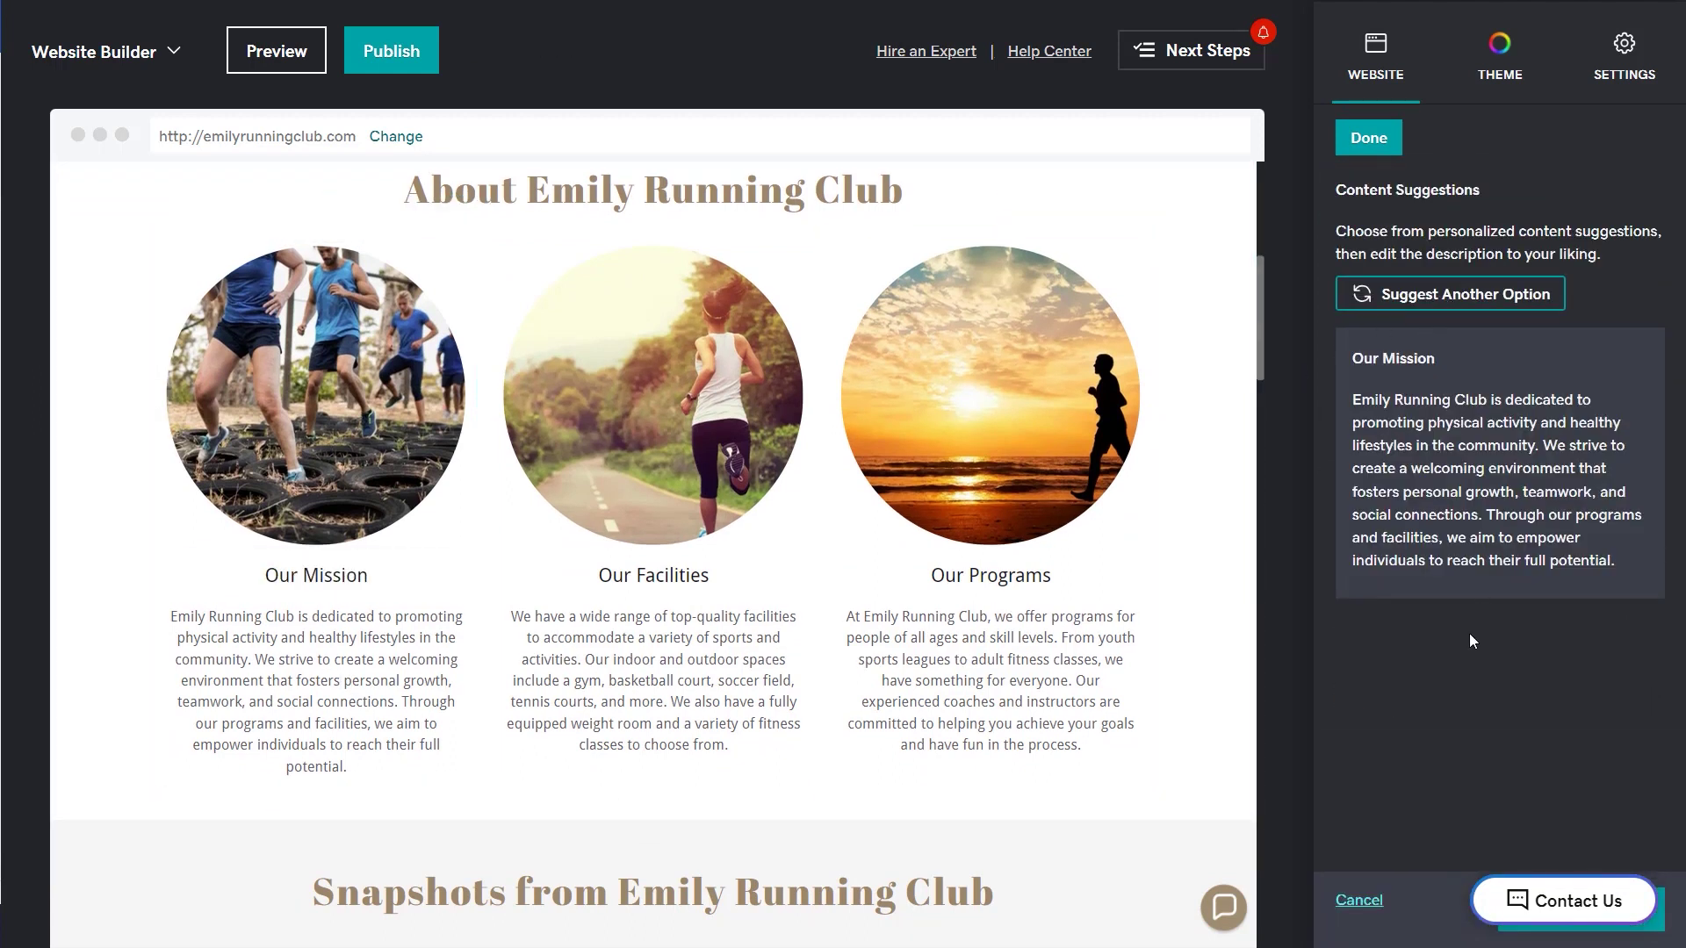
pyautogui.moveTo(653, 658)
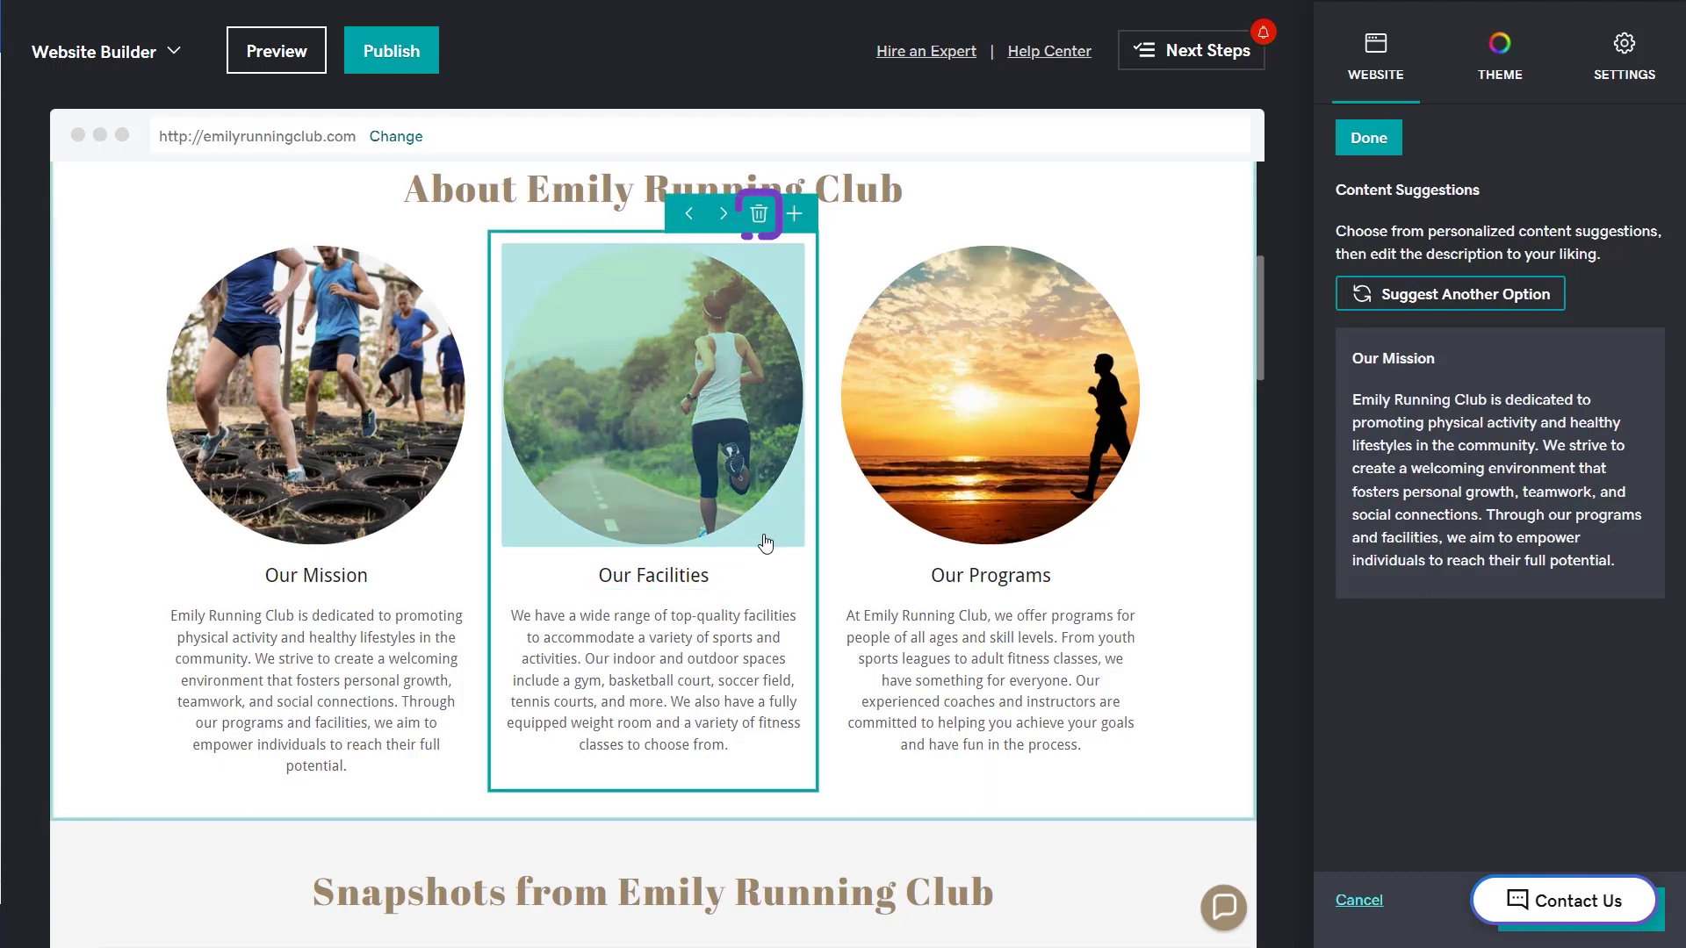
pyautogui.click(763, 570)
pyautogui.click(758, 215)
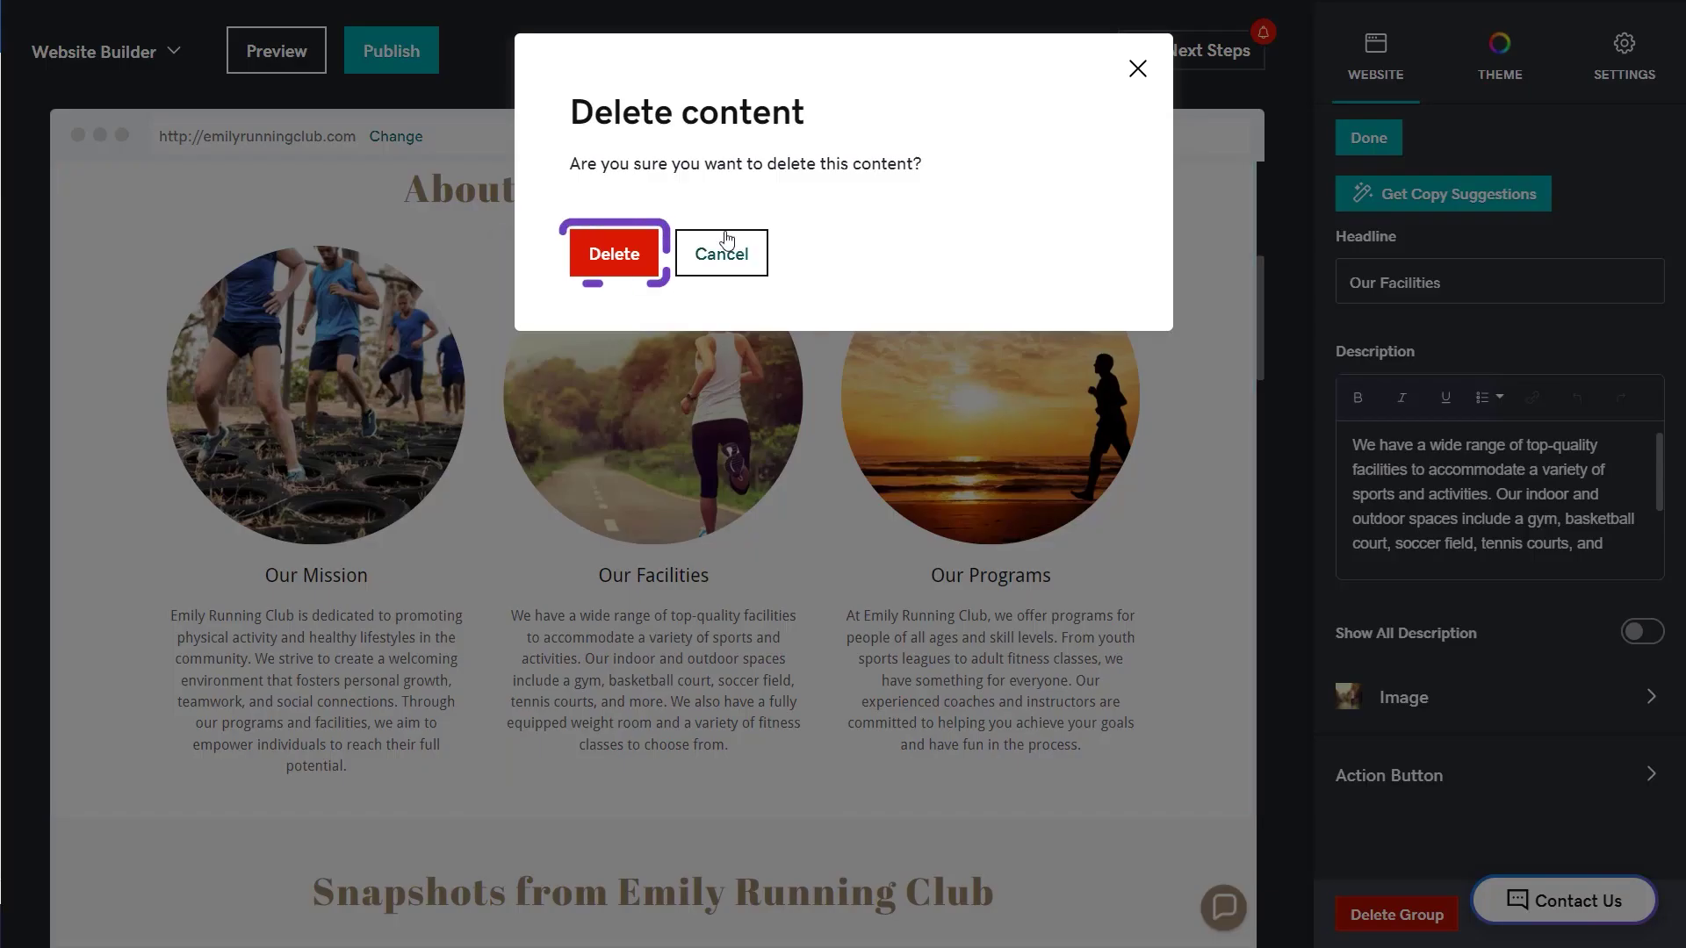
pyautogui.click(615, 255)
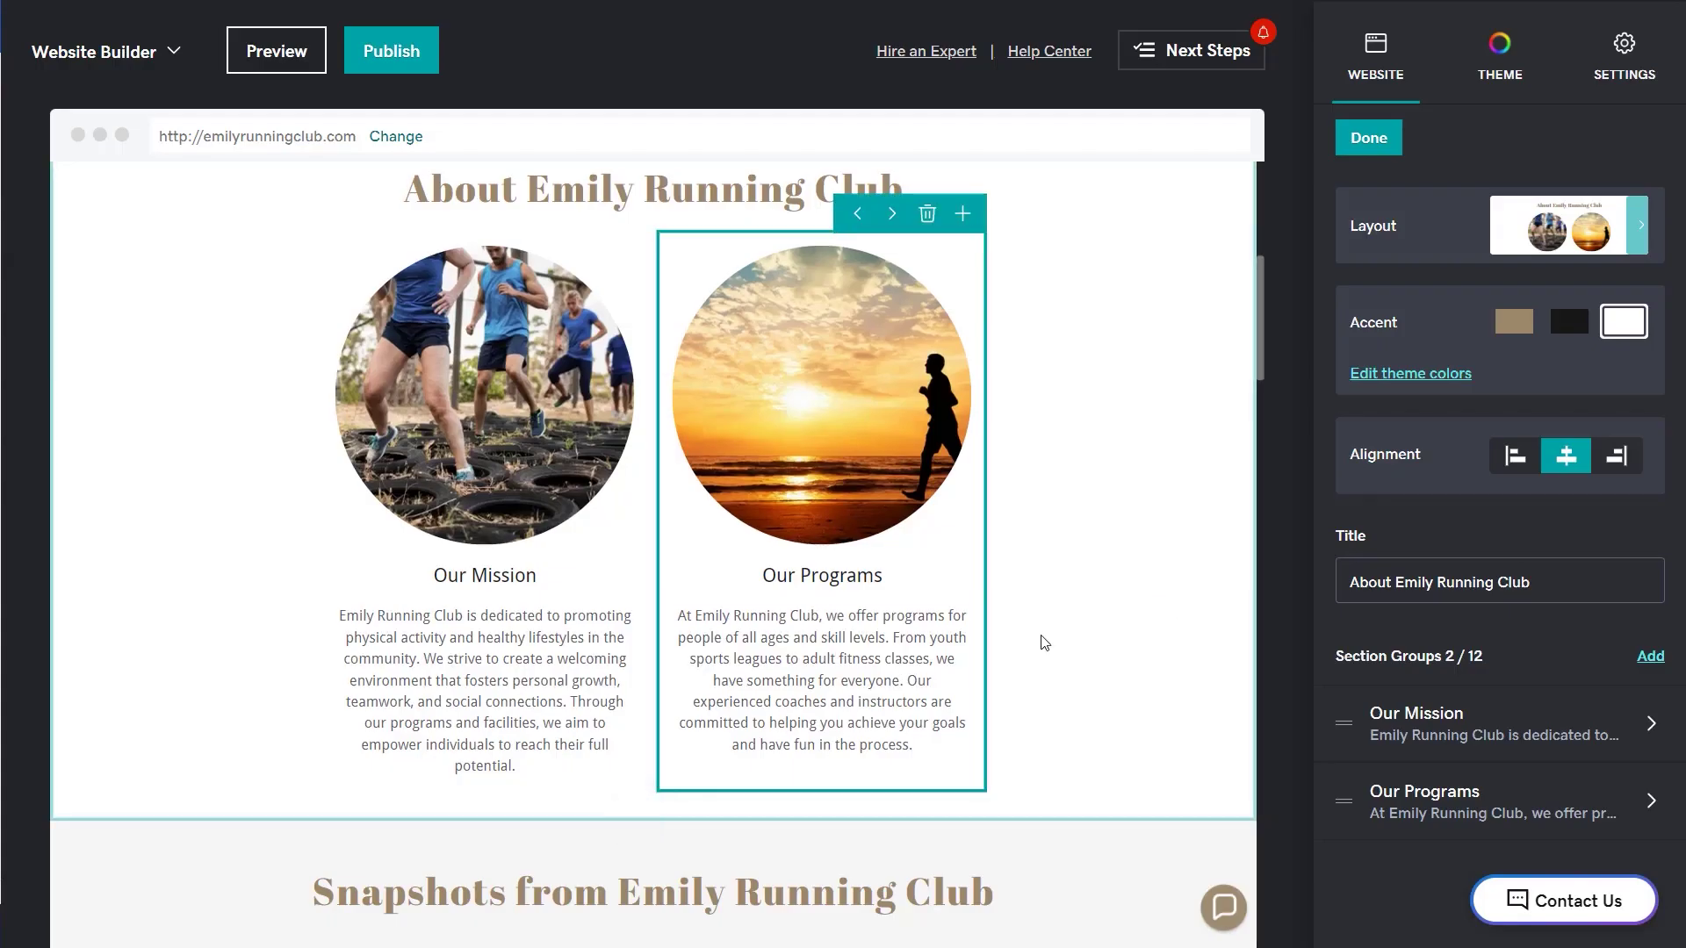
pyautogui.scroll(-2, 1027, 680)
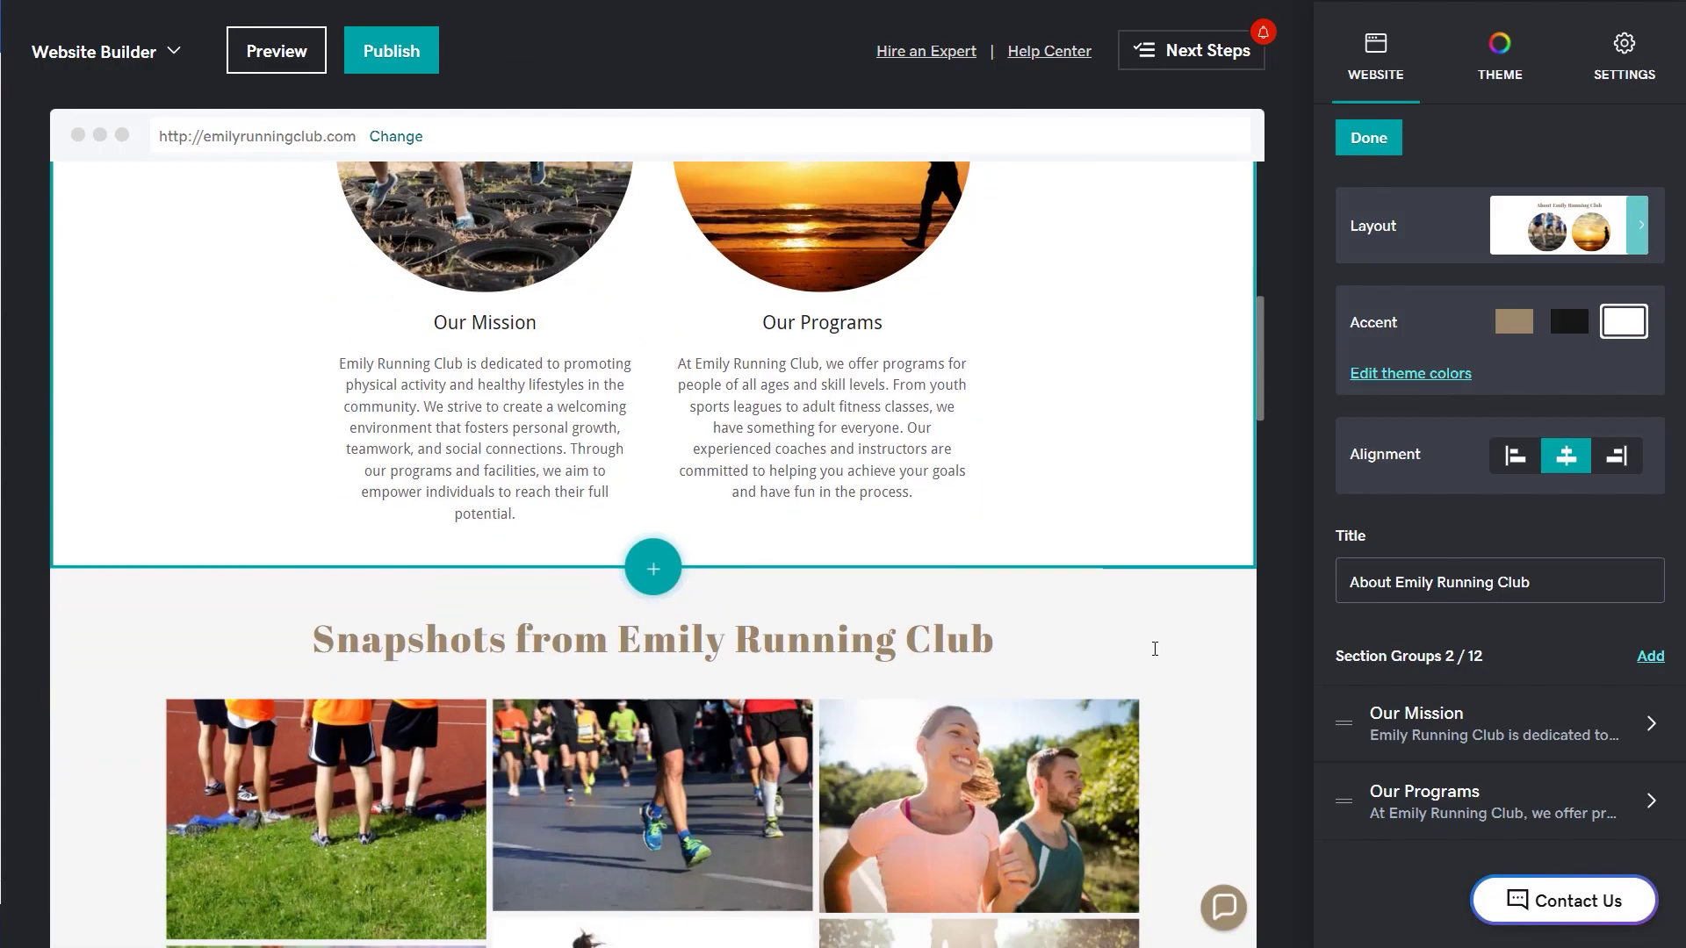
pyautogui.scroll(-2, 1166, 667)
pyautogui.scroll(-1, 1162, 666)
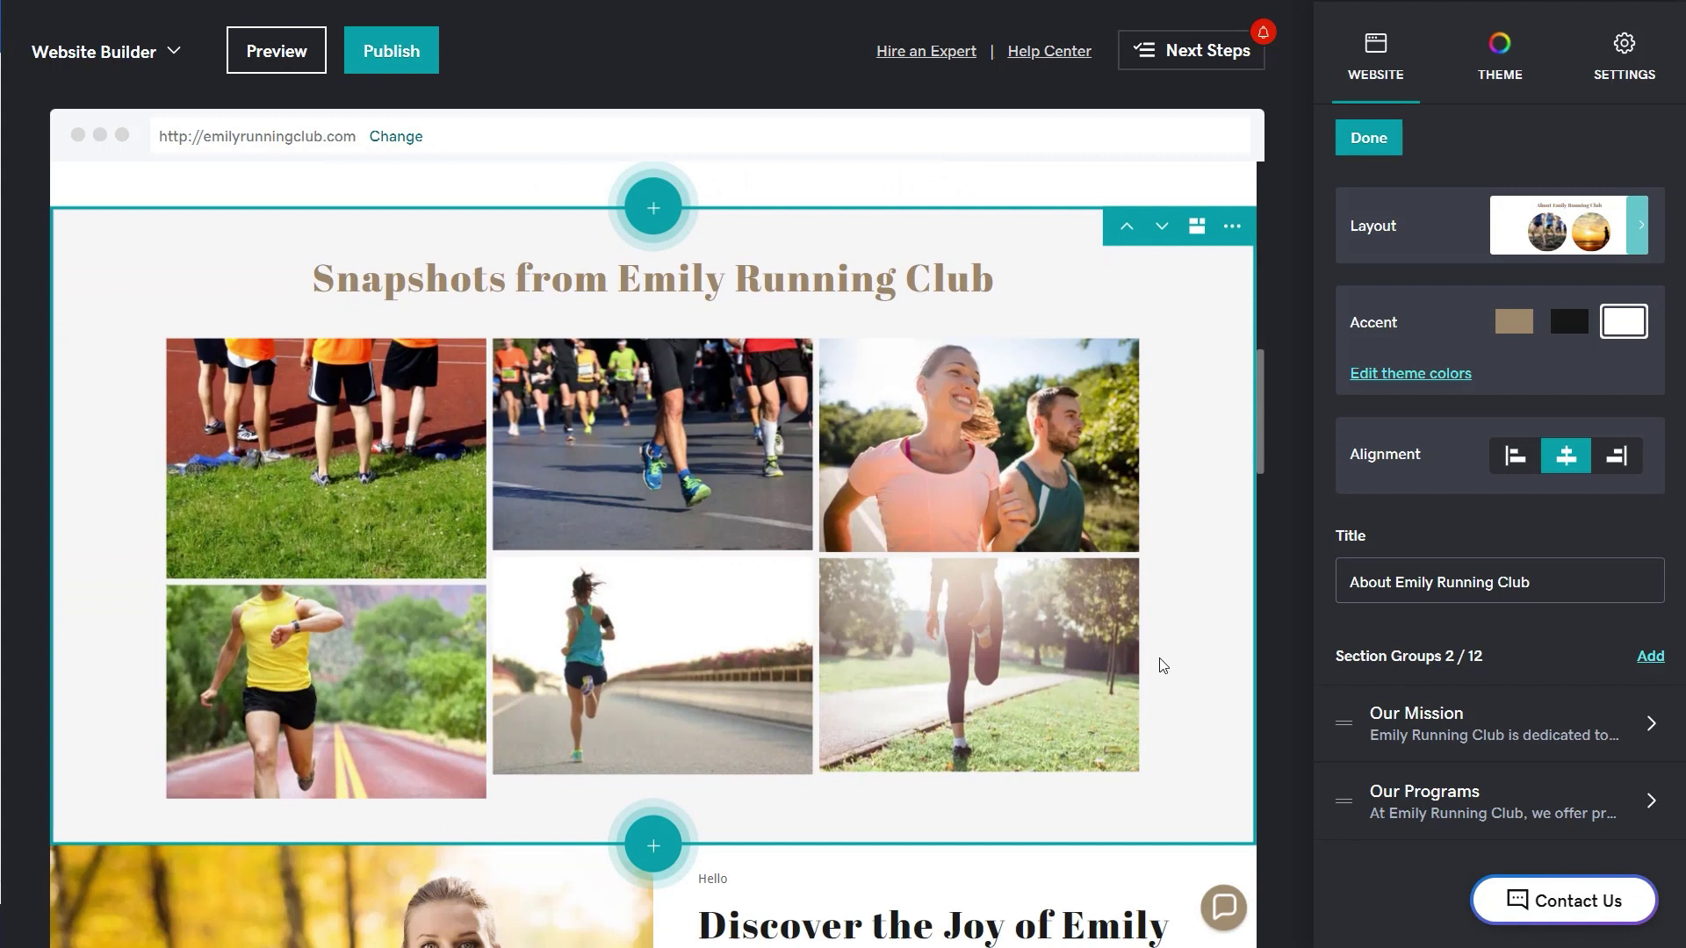
pyautogui.scroll(-1, 1162, 664)
pyautogui.scroll(-1, 1161, 665)
pyautogui.scroll(-1, 1161, 661)
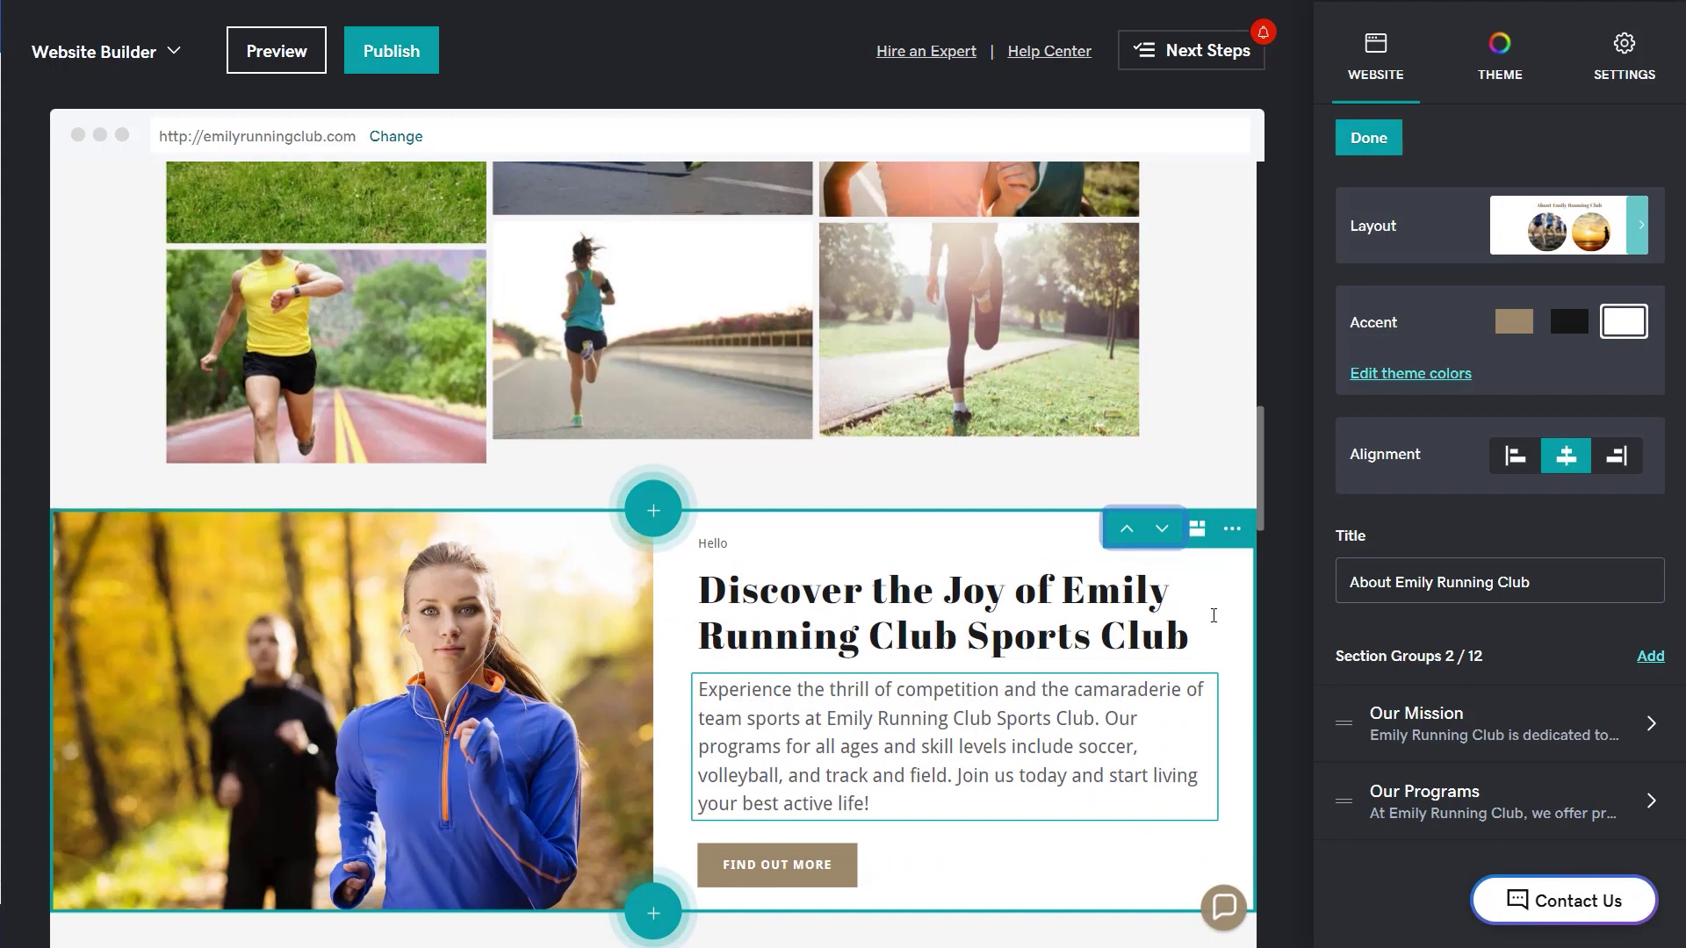
# Move the Discover the Joy section up two places, just below the hero.
pyautogui.click(1126, 528)
pyautogui.click(1126, 282)
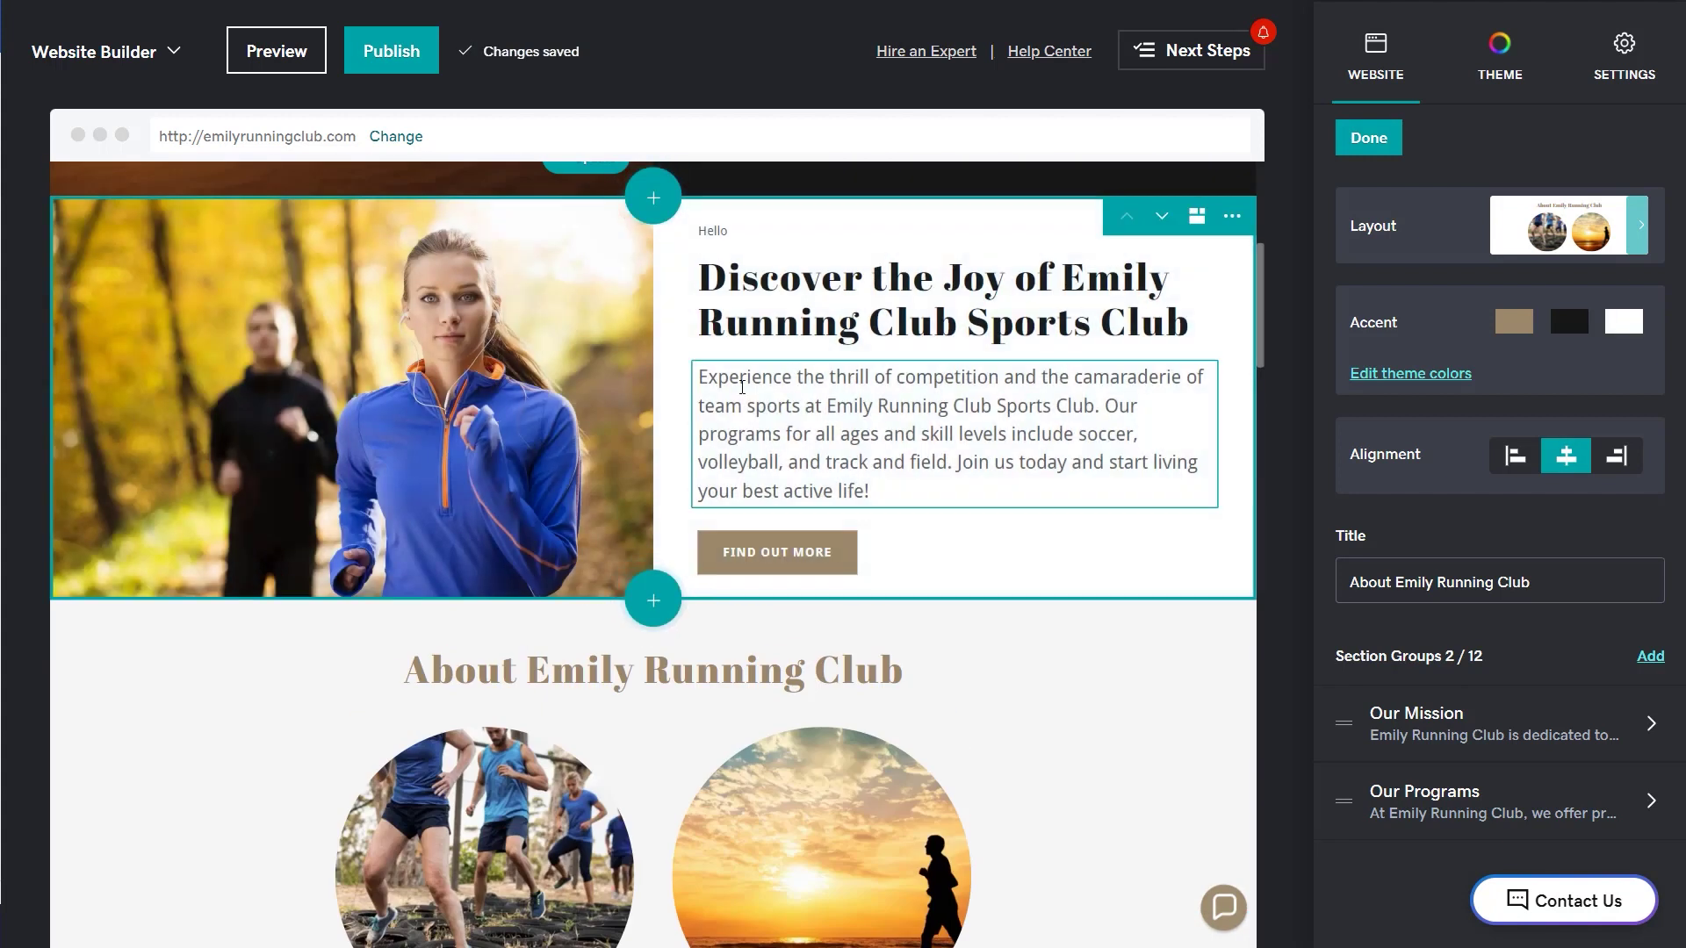
# Replace the Introduction paragraph with welcome text for all runners.
pyautogui.click(922, 406)
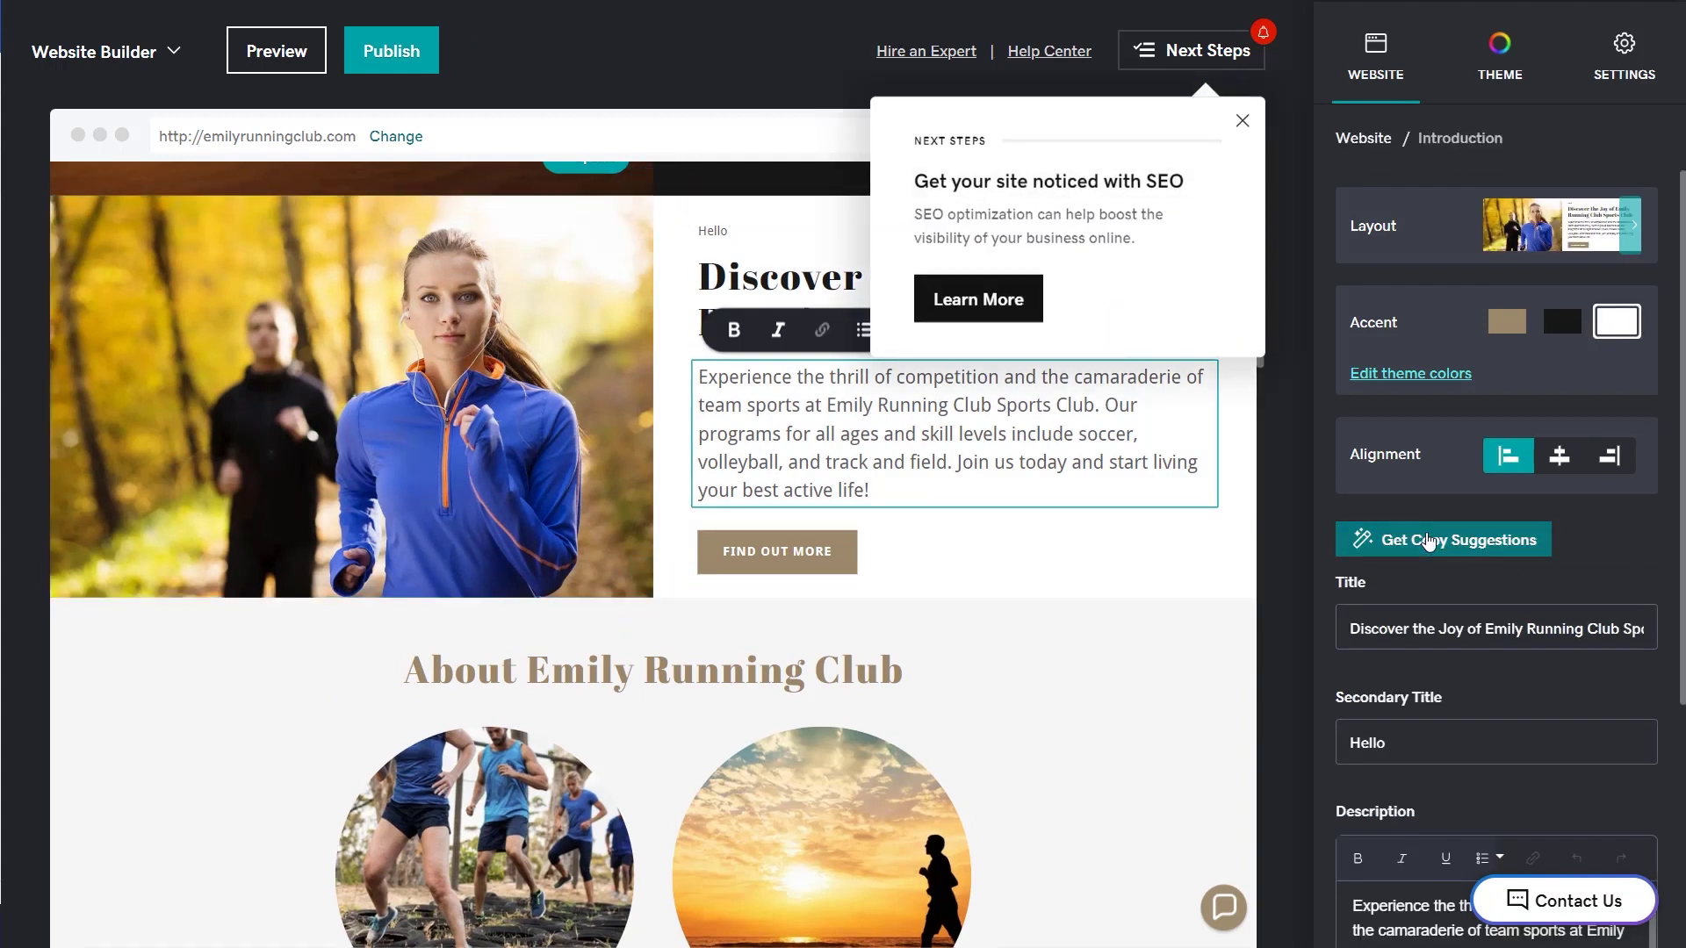
pyautogui.click(1414, 540)
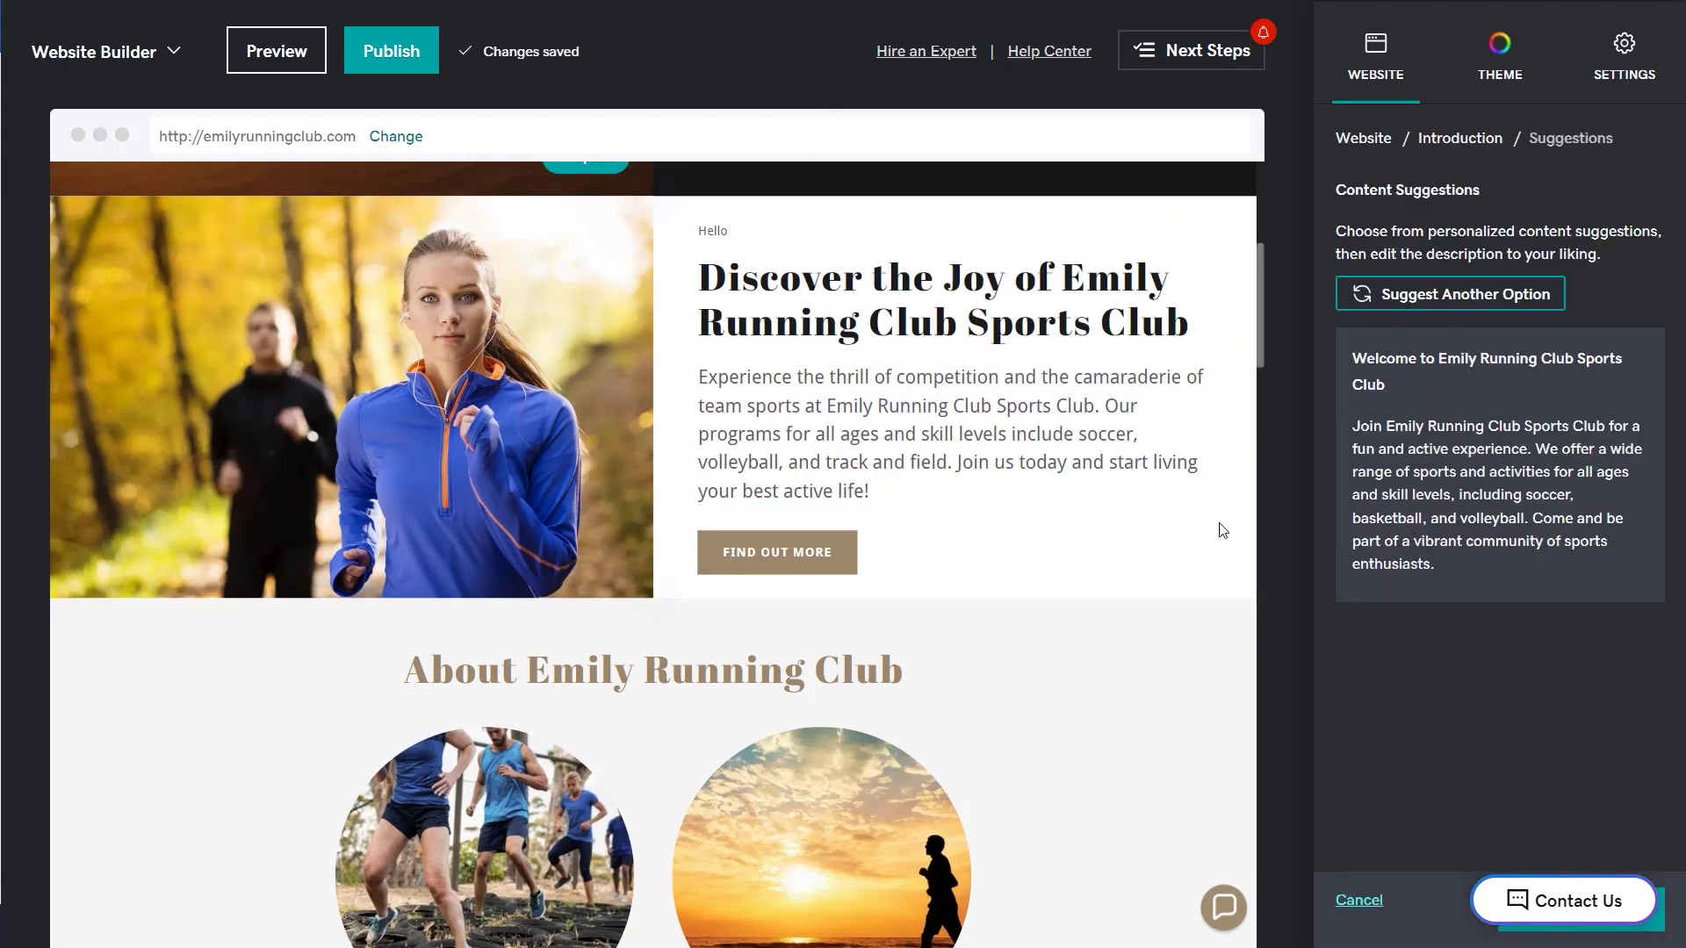
pyautogui.tripleClick(967, 442)
pyautogui.write('Emily’s Running Club is a place where everyone is welcome. If you like to run, we like you to join.  Continue where you left off with your high school cross-country days, start running for the first time, or start trying new distances!')
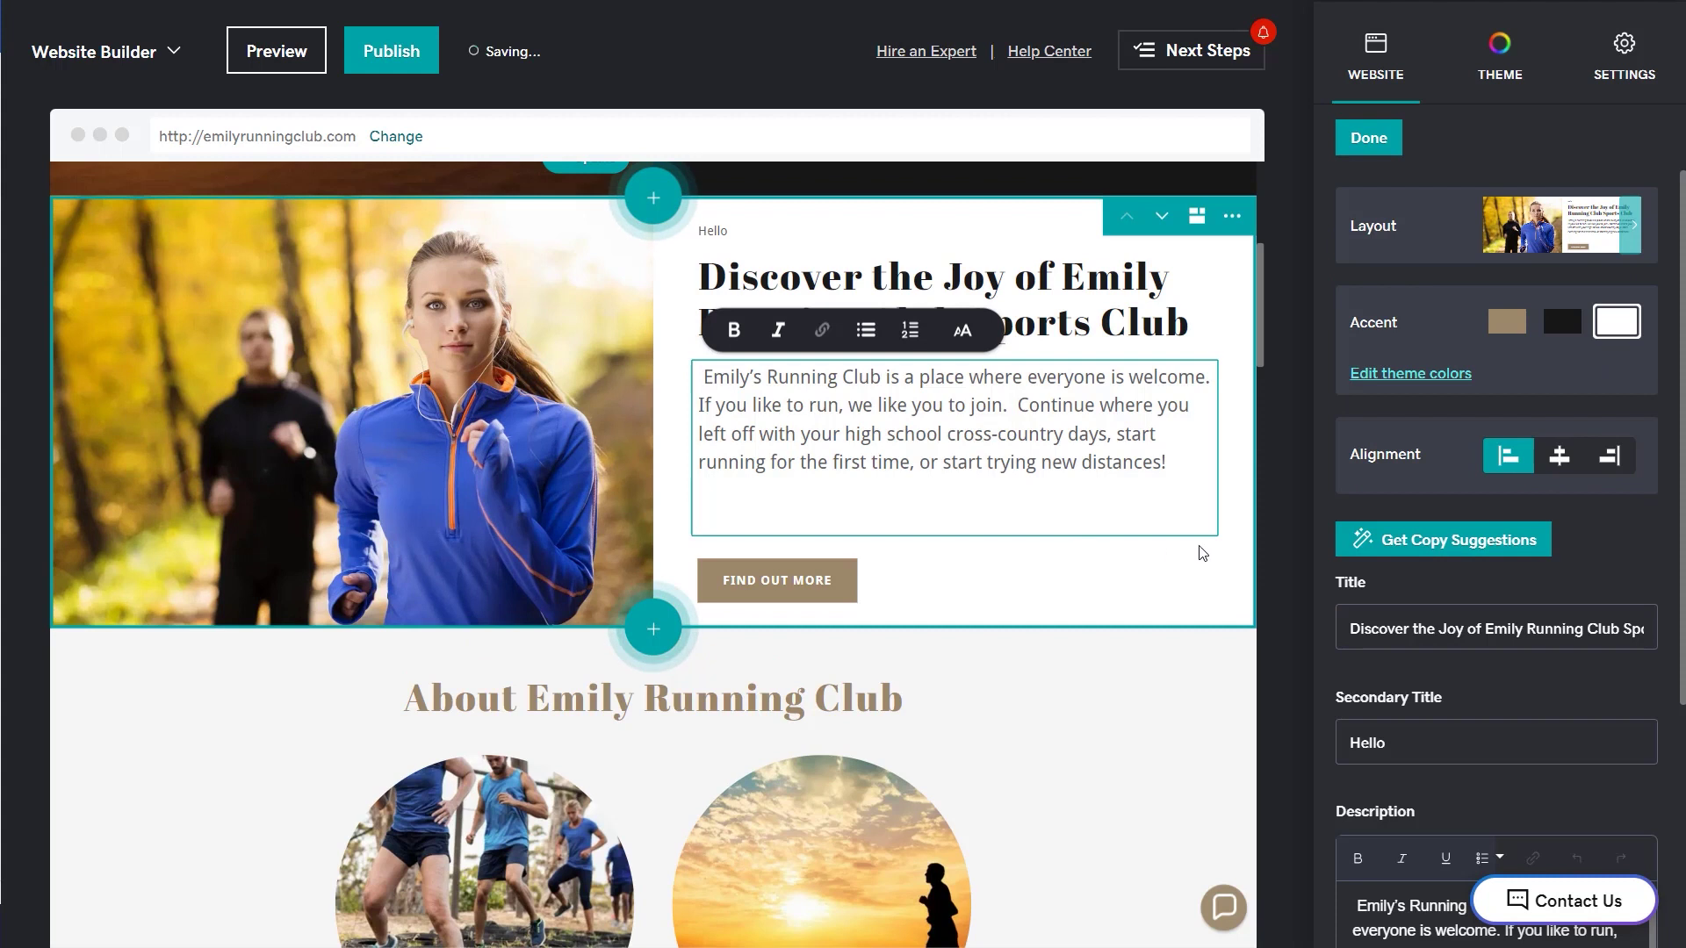
# Rename the Introduction button to 'See Schedule' and link it to the Events section.
pyautogui.click(777, 579)
pyautogui.moveTo(1449, 379); pyautogui.dragTo(1292, 377)
pyautogui.write('See Schedu')
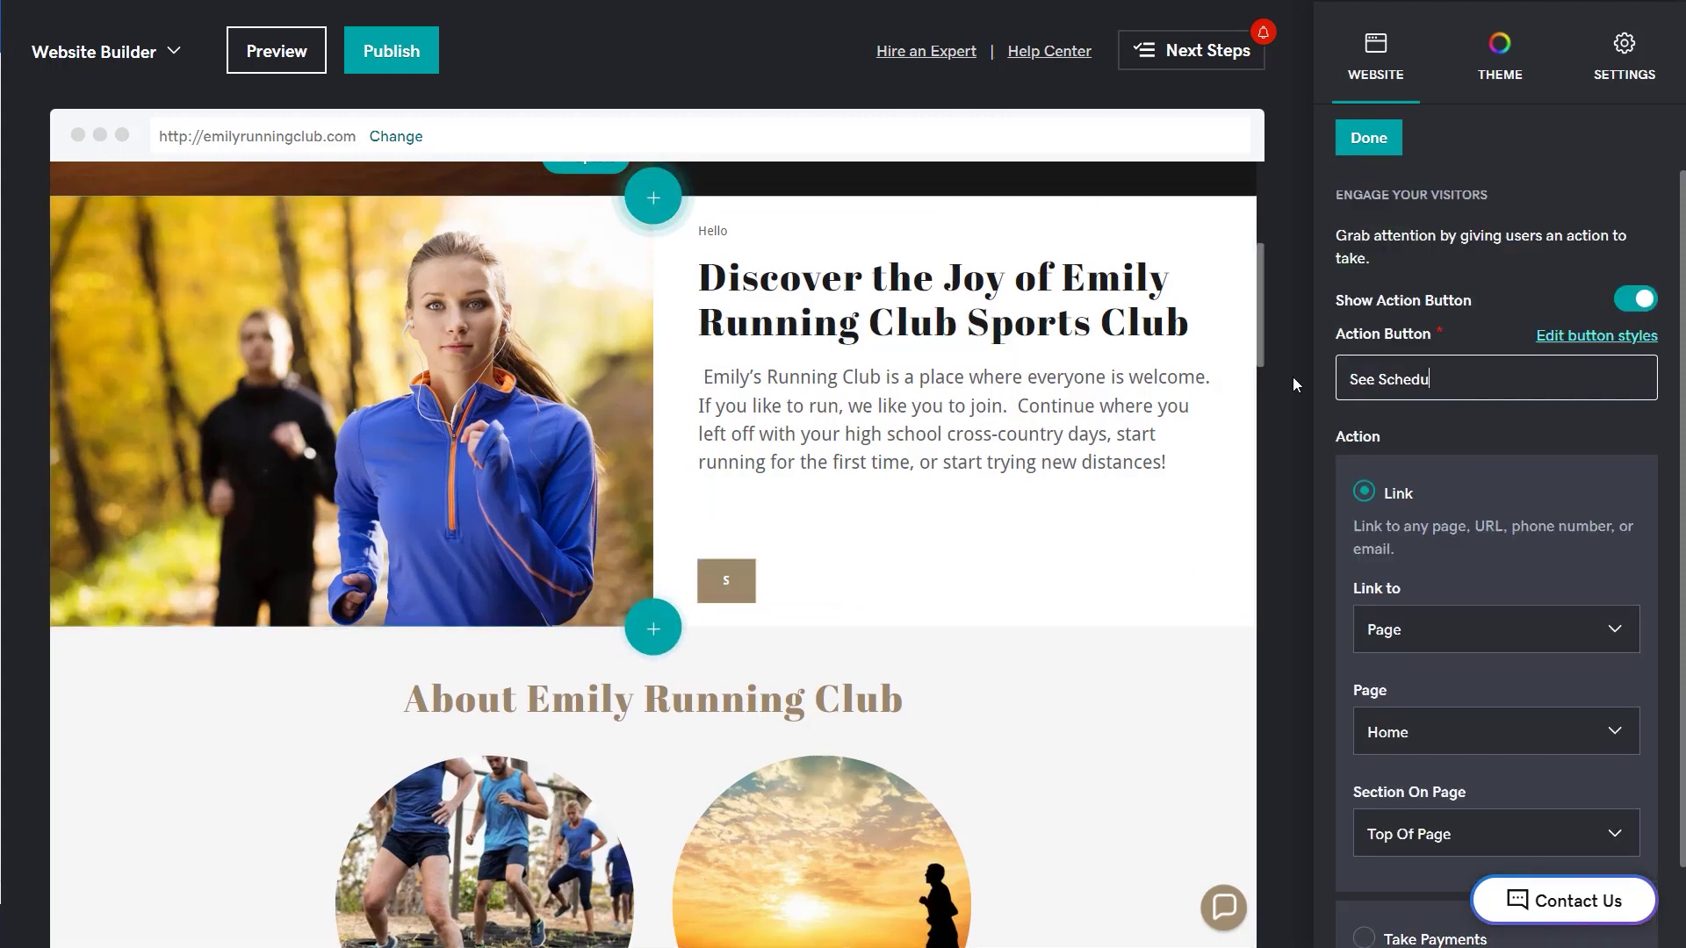
pyautogui.write('le')
pyautogui.scroll(-1, 1495, 594)
pyautogui.click(1494, 743)
pyautogui.click(1404, 659)
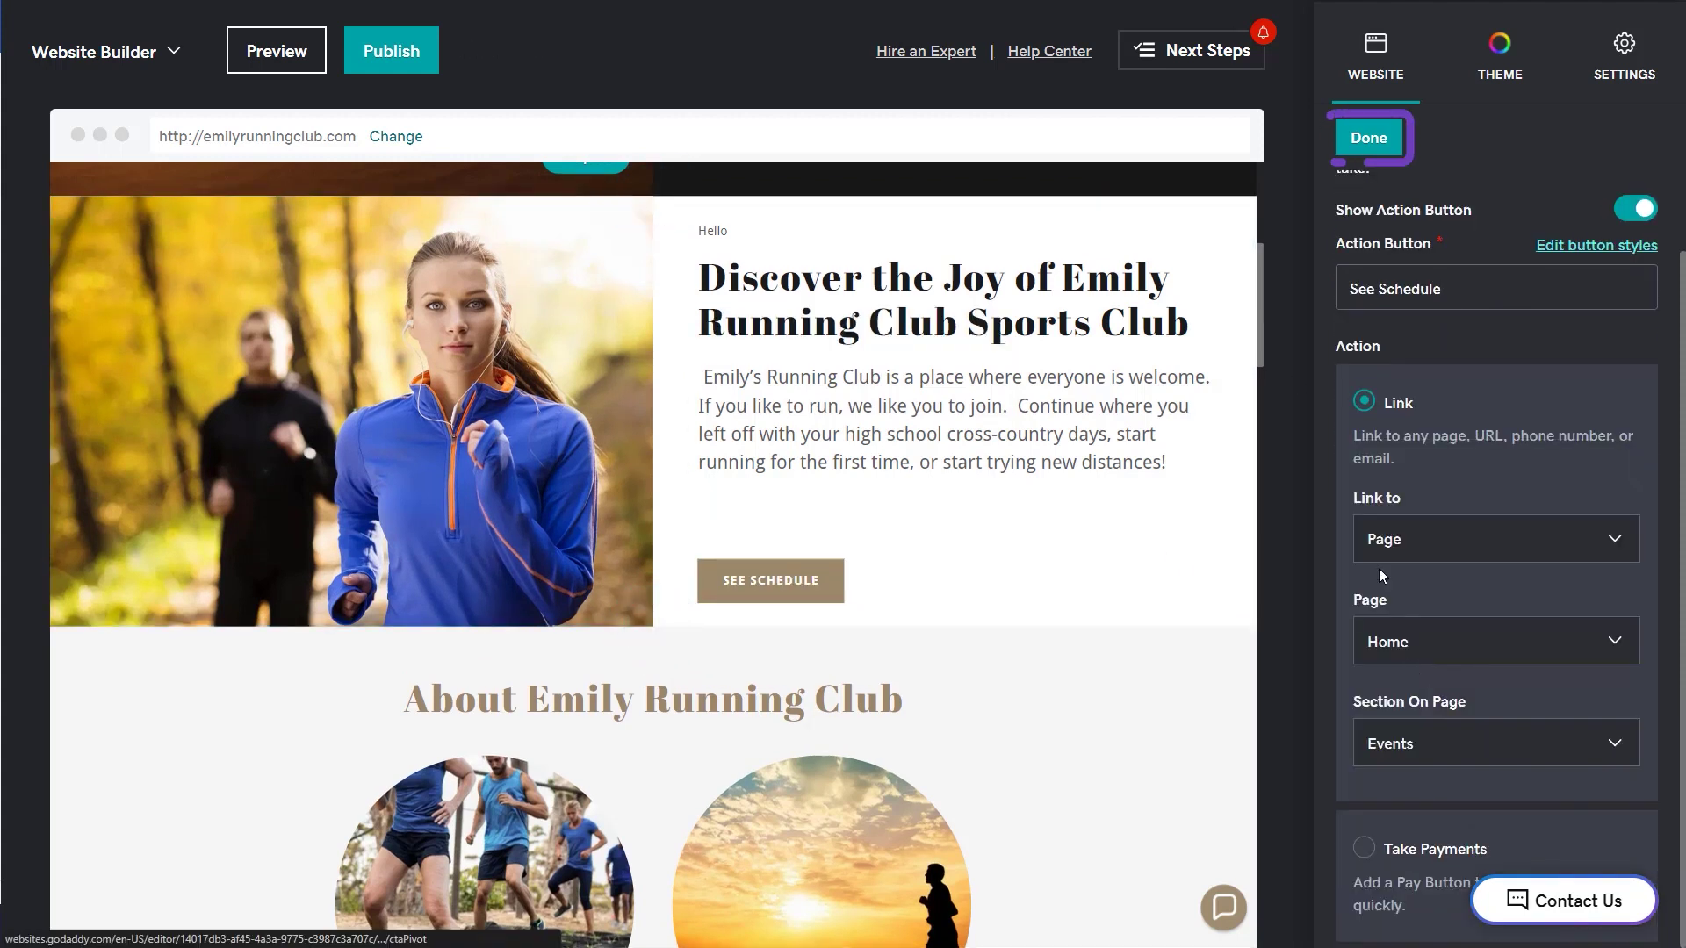
pyautogui.click(1367, 137)
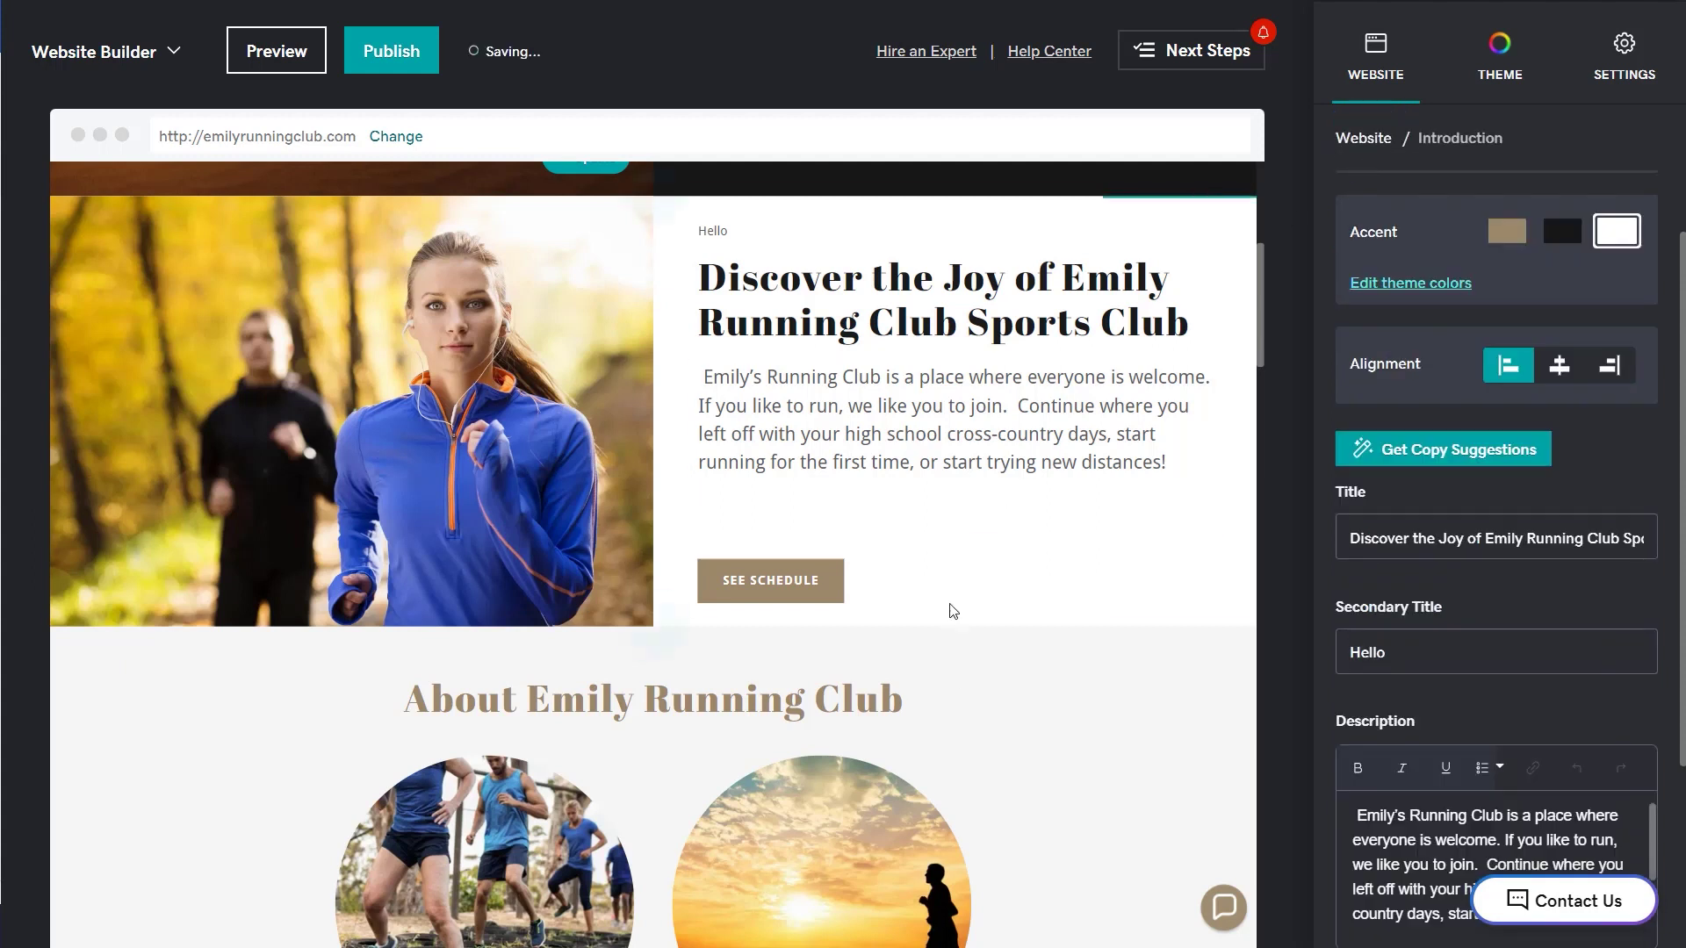
pyautogui.scroll(-6, 962, 665)
pyautogui.scroll(-3, 957, 655)
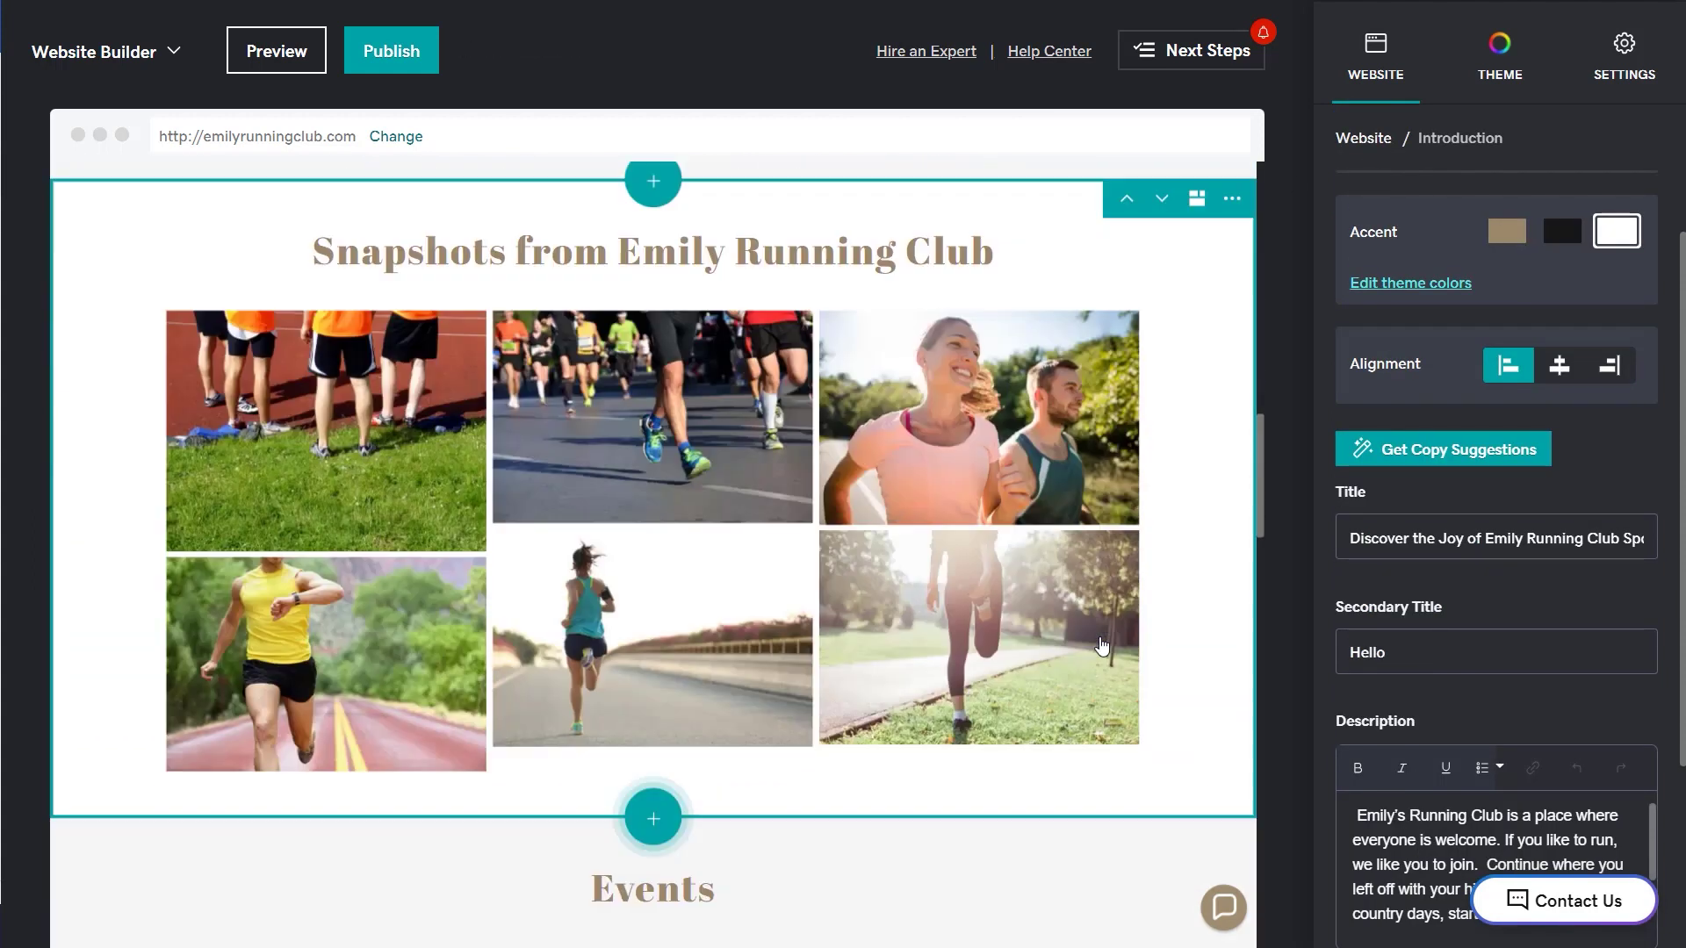
pyautogui.scroll(-4, 892, 592)
# Switch Events to added events and edit the first into 'Evening run in the Park' on 05/01/2024.
pyautogui.click(1159, 437)
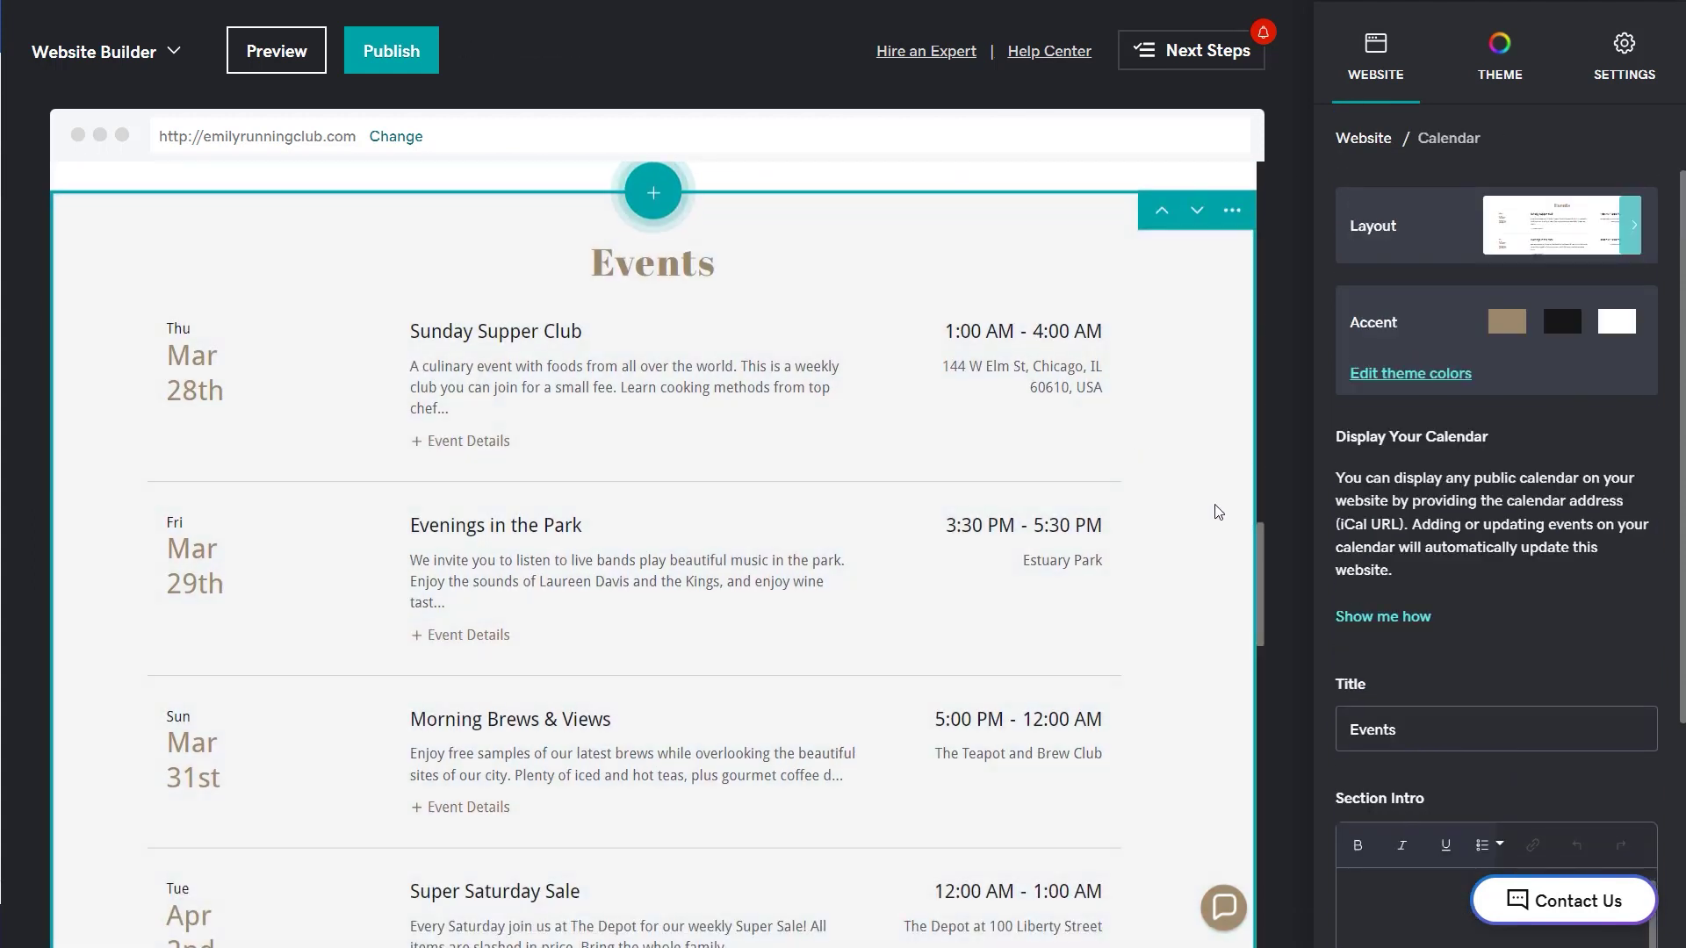
pyautogui.scroll(-3, 1423, 783)
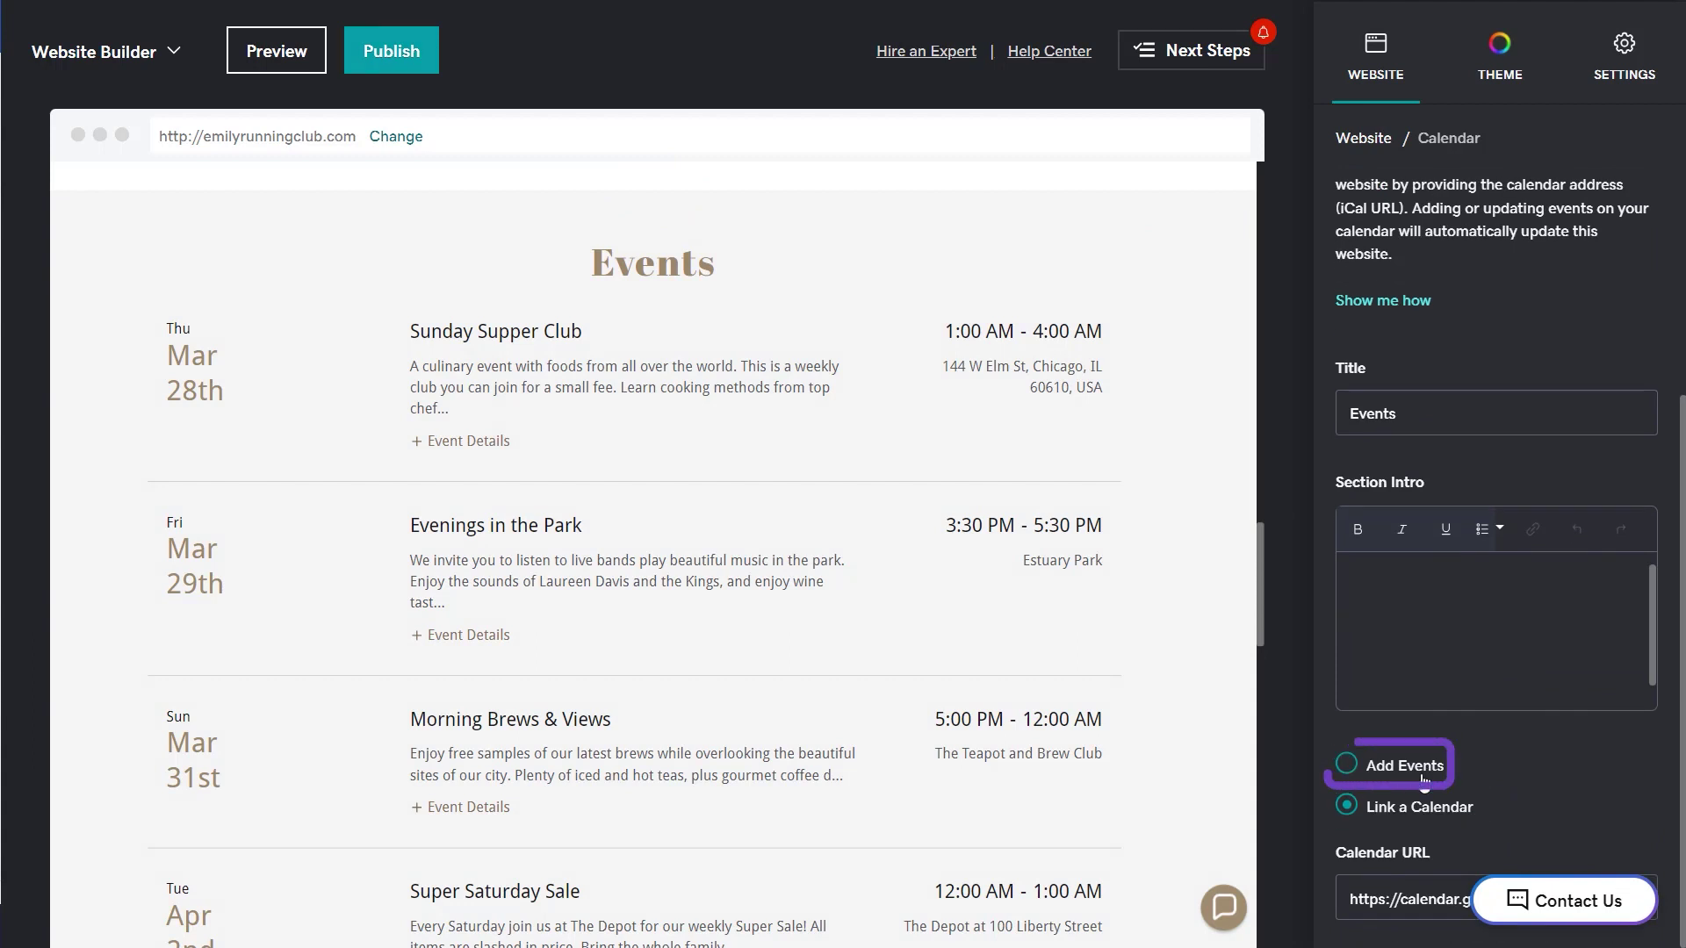
pyautogui.click(1347, 765)
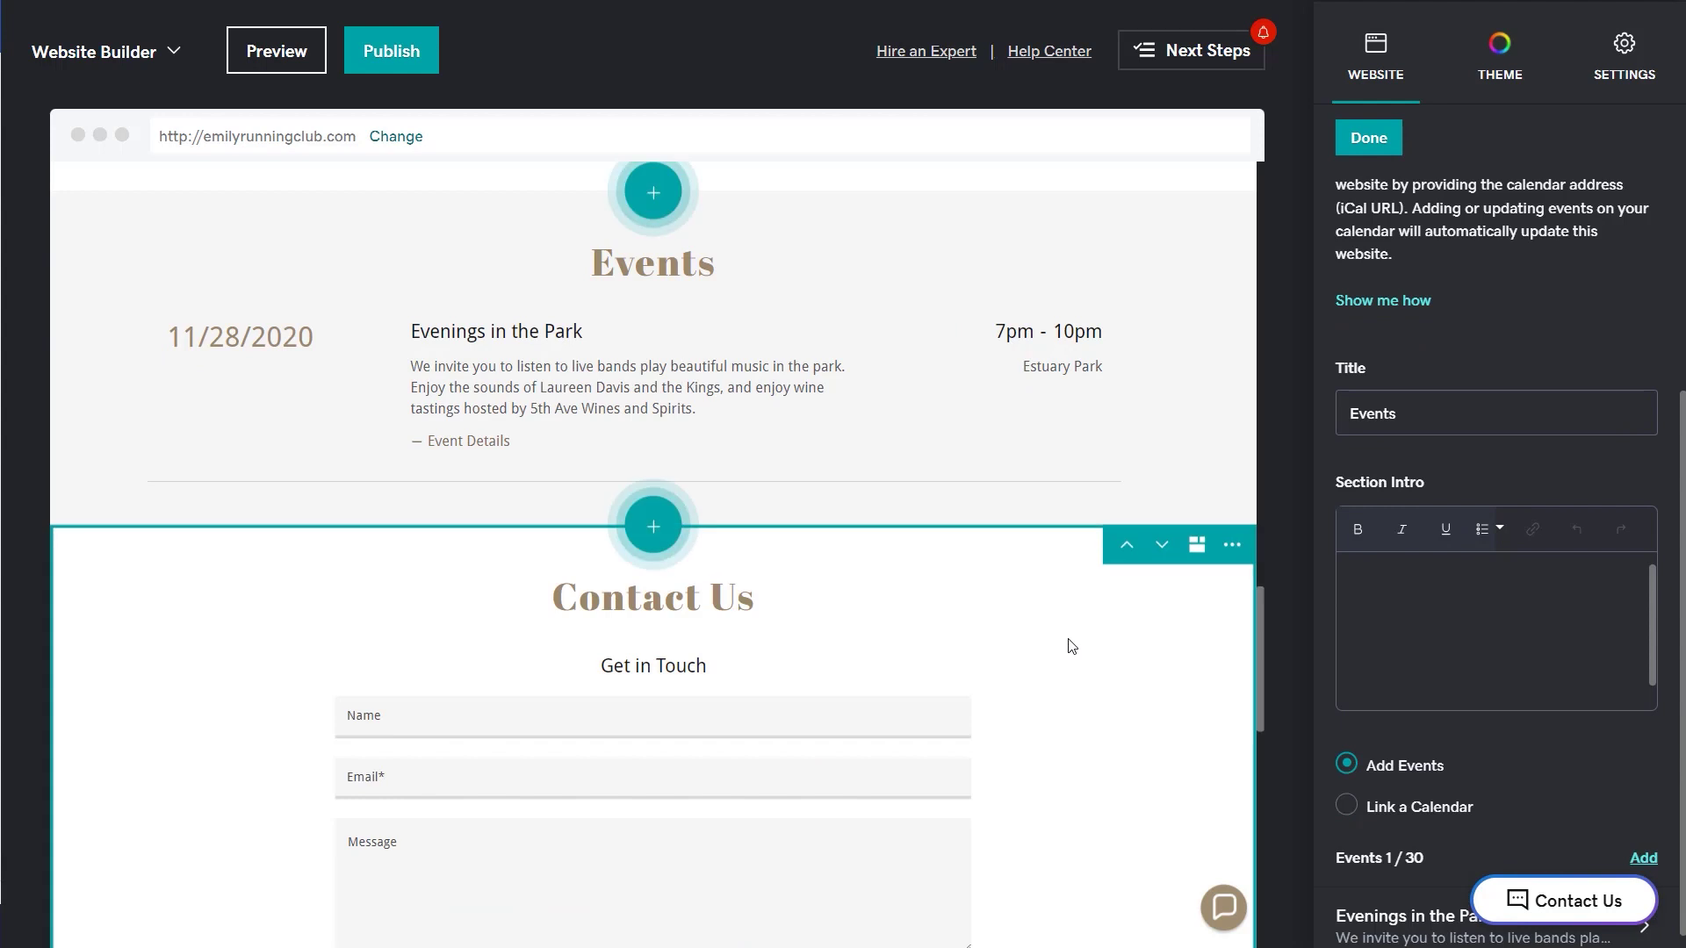
pyautogui.click(254, 378)
pyautogui.click(501, 331)
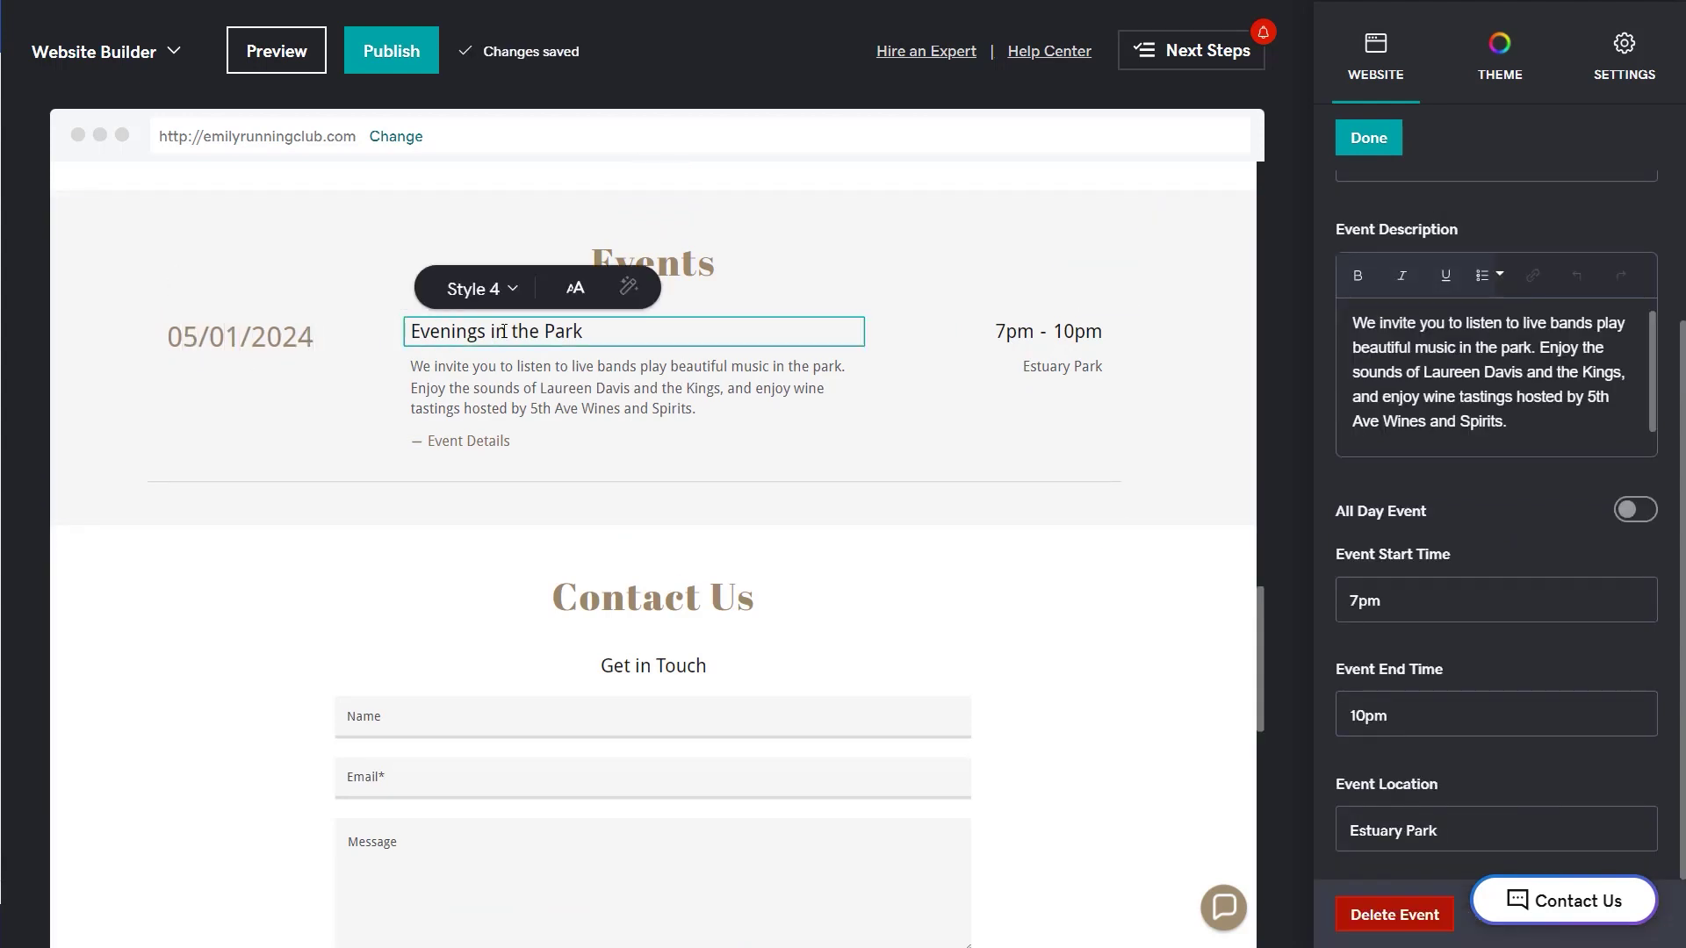
pyautogui.write('run')
pyautogui.moveTo(770, 396); pyautogui.dragTo(517, 367)
pyautogui.press('BackSpace')
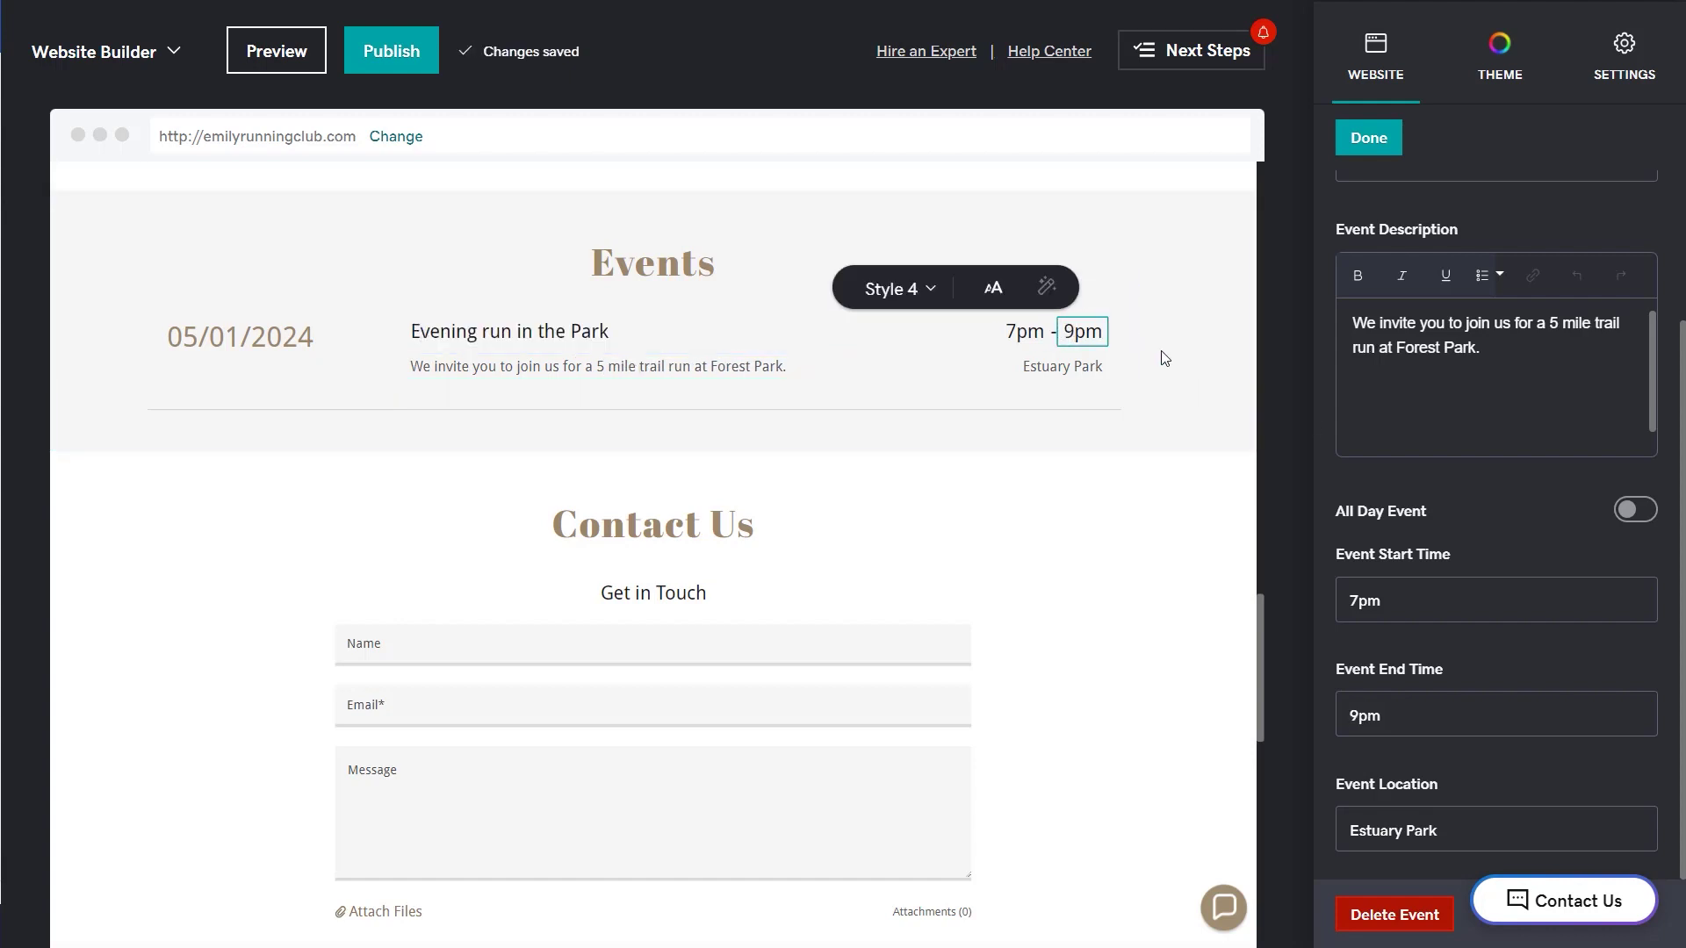
pyautogui.click(1131, 431)
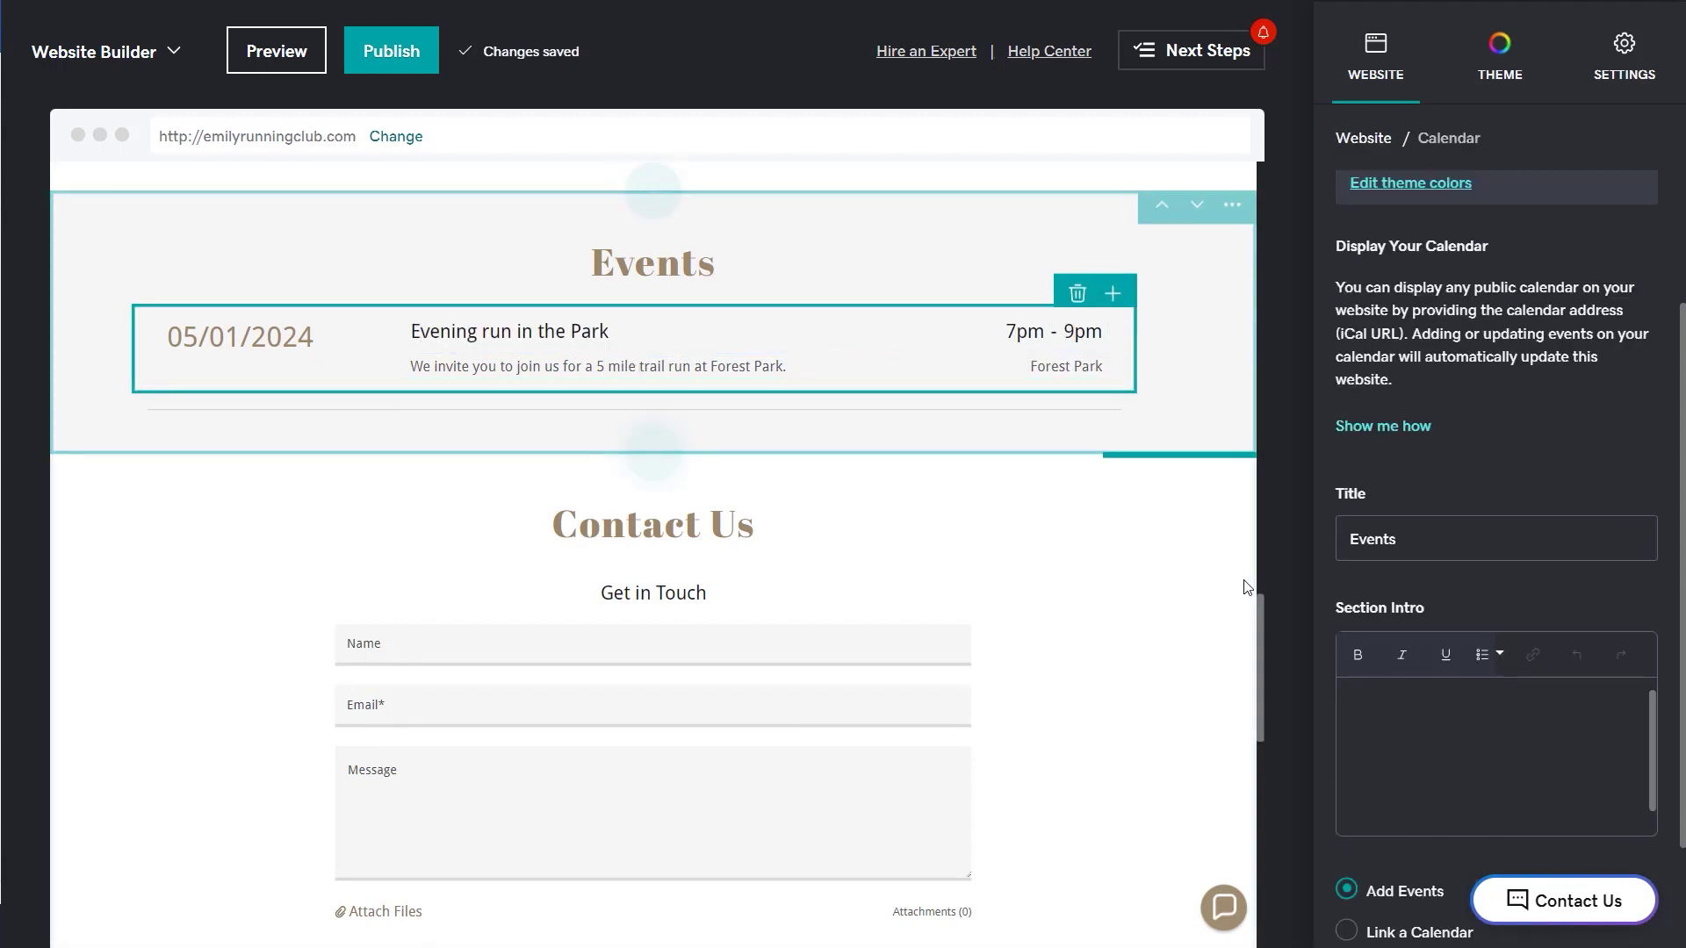
pyautogui.scroll(-2, 1343, 679)
# Add a second event, Dessert Run on 05/15/2024, 7am - 12pm at Desert Road.
pyautogui.click(1643, 850)
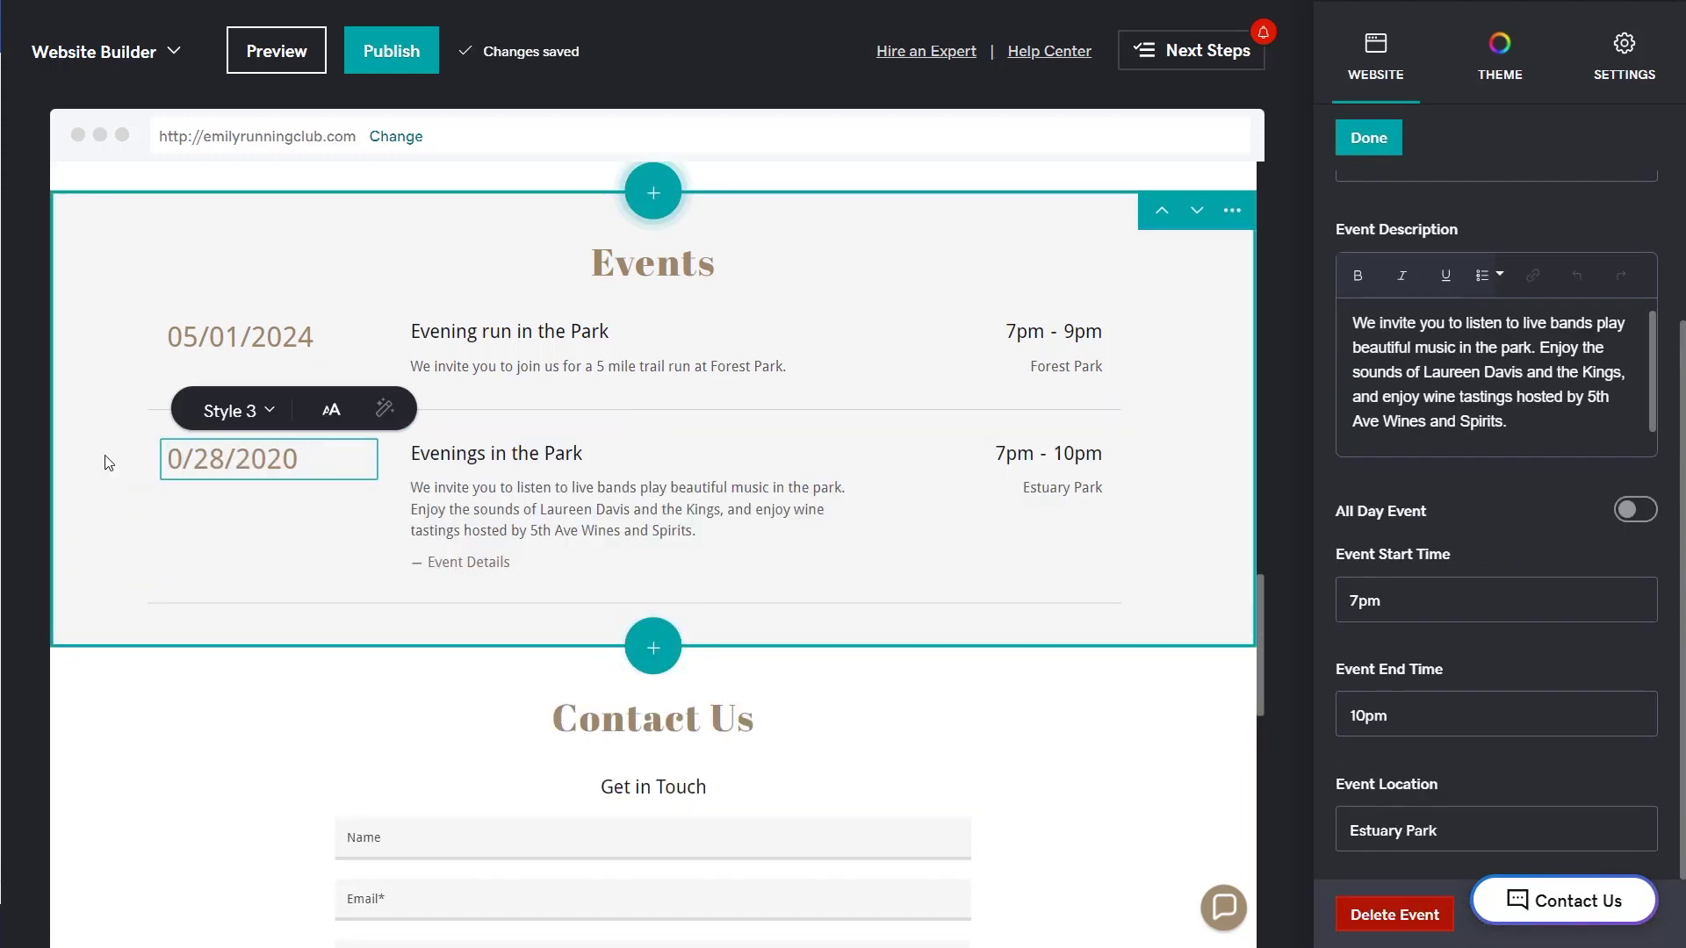
pyautogui.click(421, 487)
pyautogui.hotkey('ctrl', 'a')
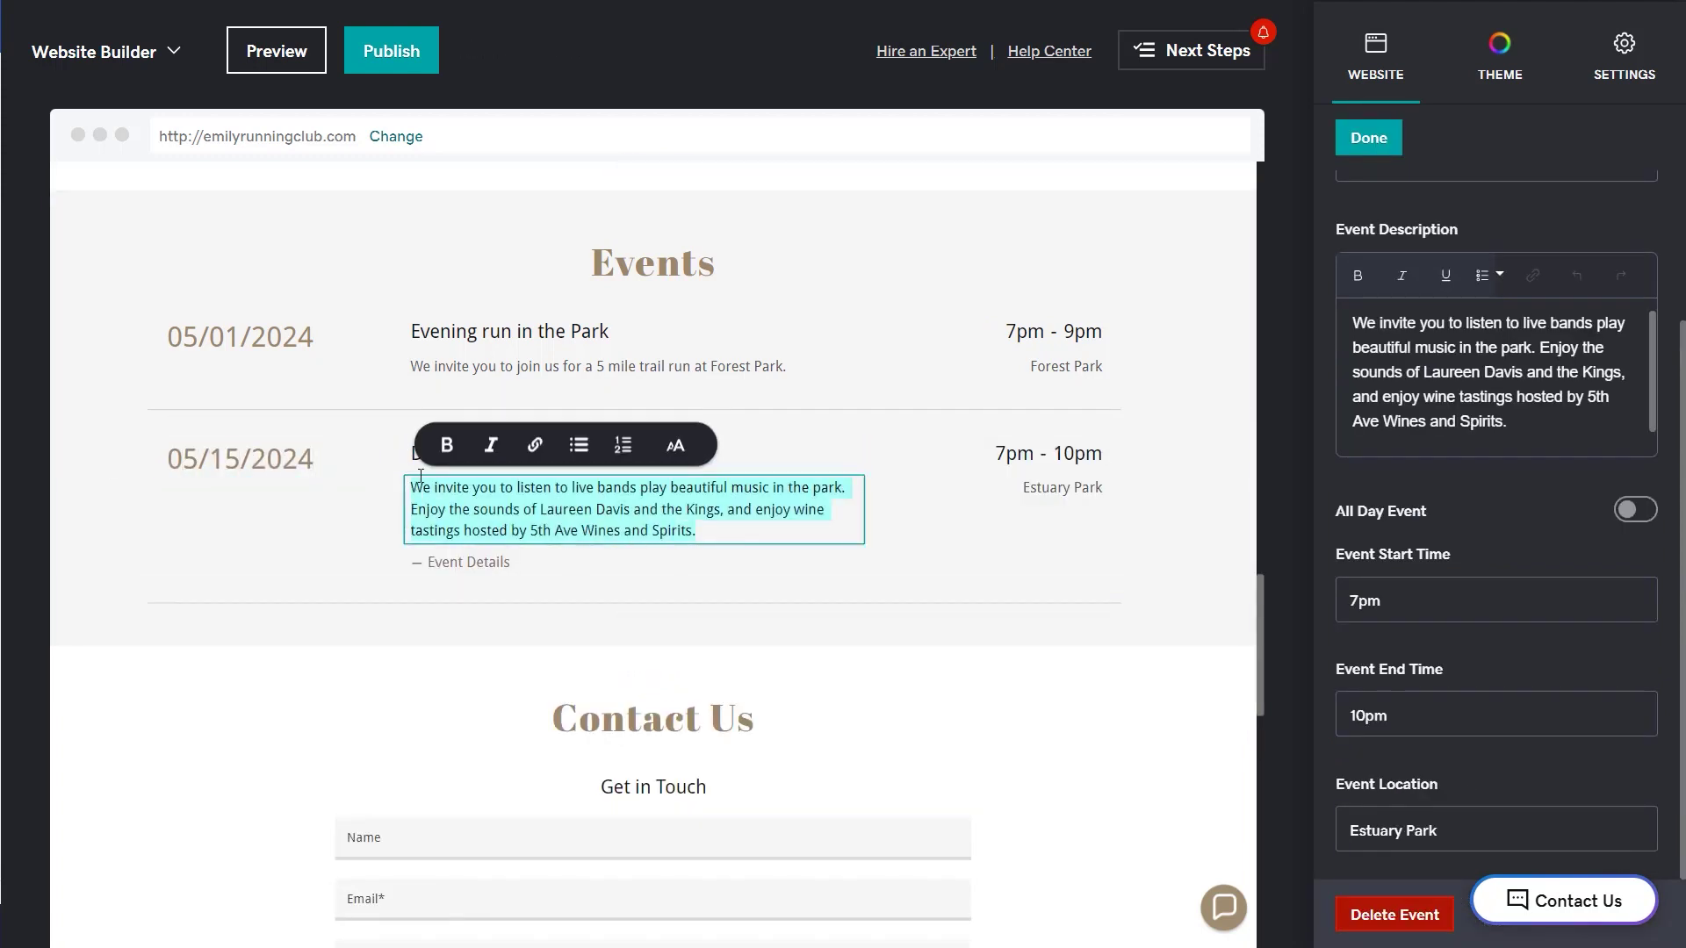
pyautogui.write('Join us for a 13 mile run in the desert.')
pyautogui.click(1020, 453)
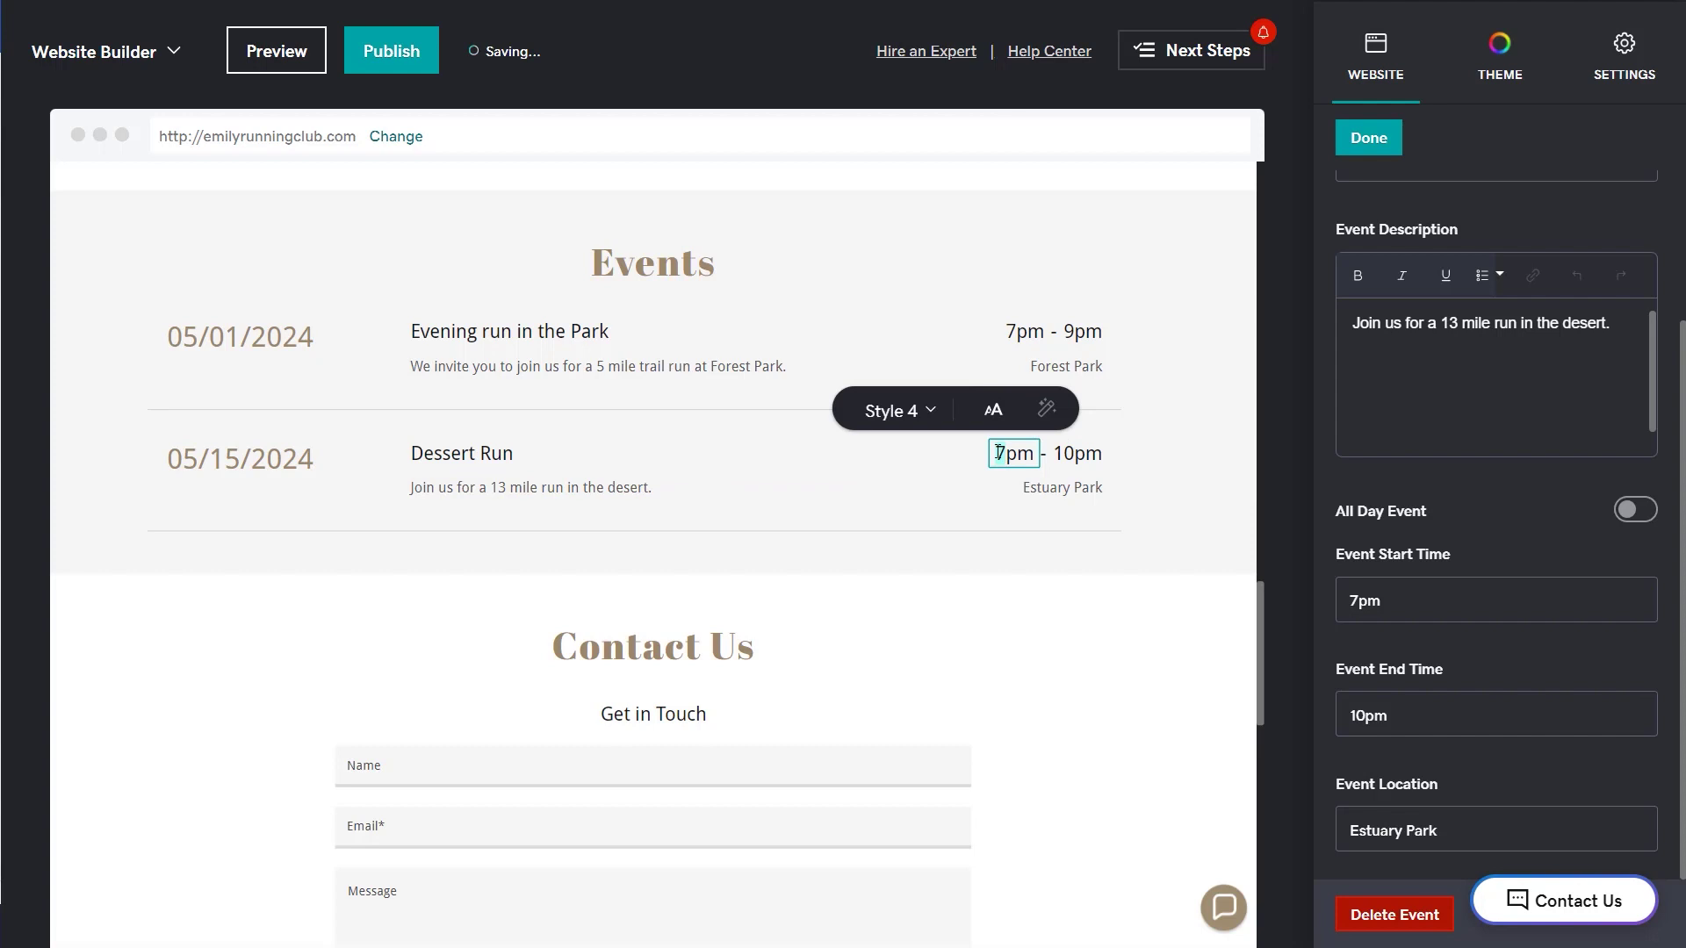
pyautogui.write('7am - 12pm')
pyautogui.click(1106, 491)
pyautogui.click(1125, 646)
pyautogui.scroll(-1, 1159, 651)
pyautogui.scroll(-1, 1107, 636)
pyautogui.scroll(-1, 995, 711)
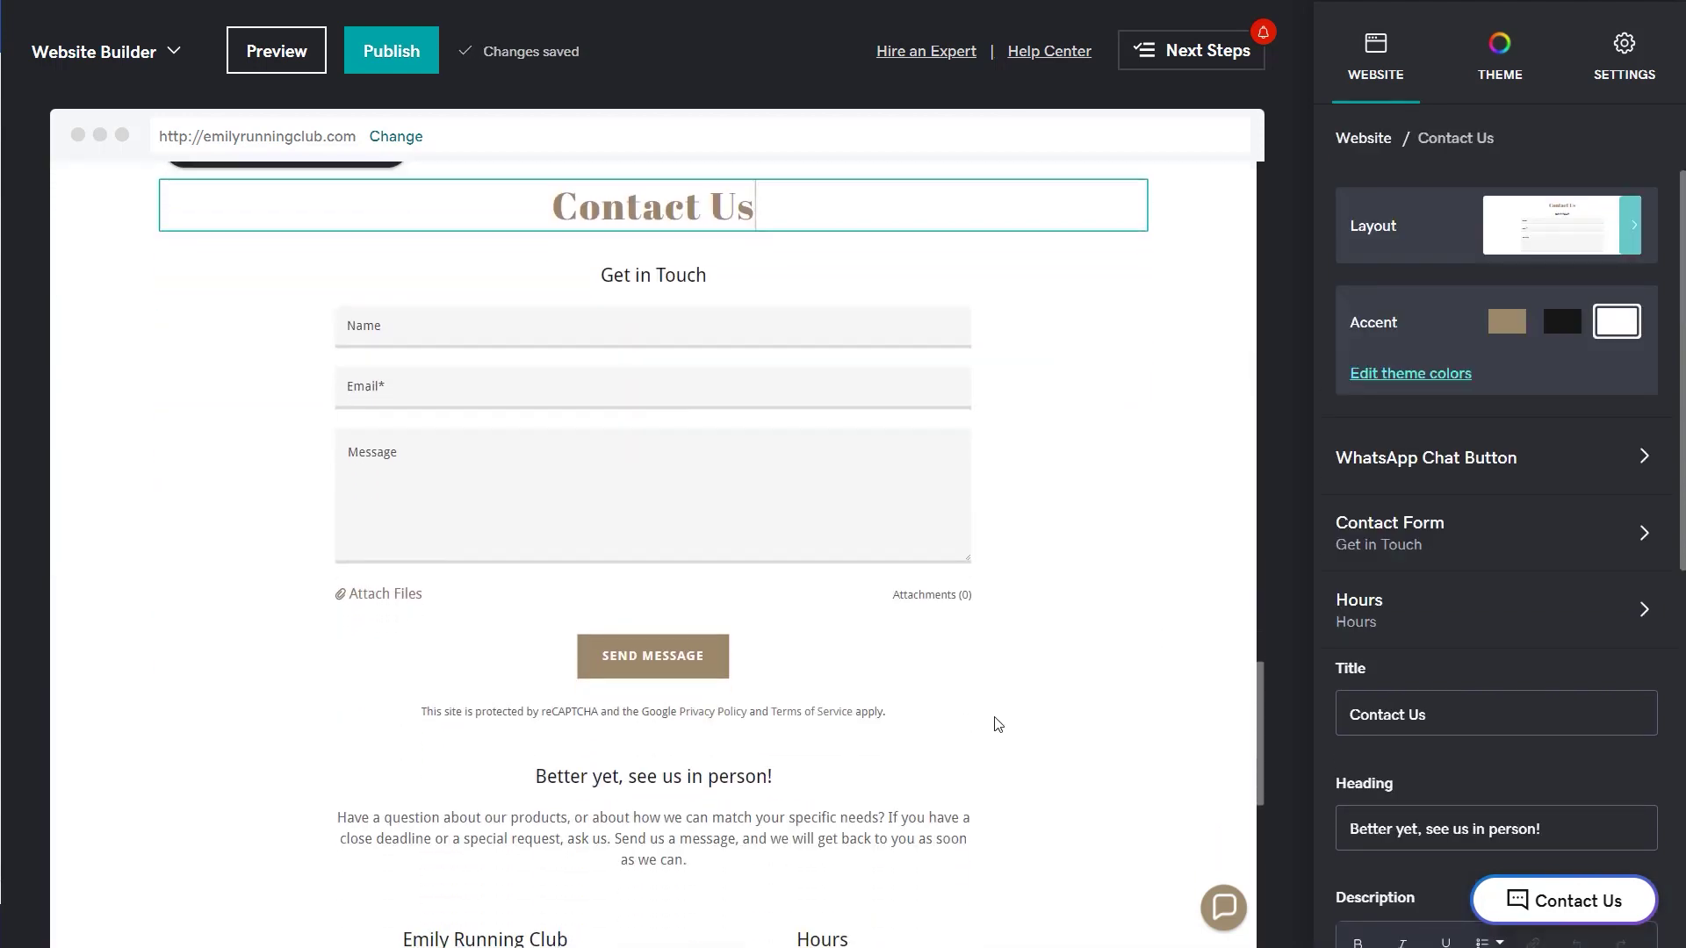
pyautogui.scroll(-1, 1133, 712)
pyautogui.scroll(-3, 1113, 726)
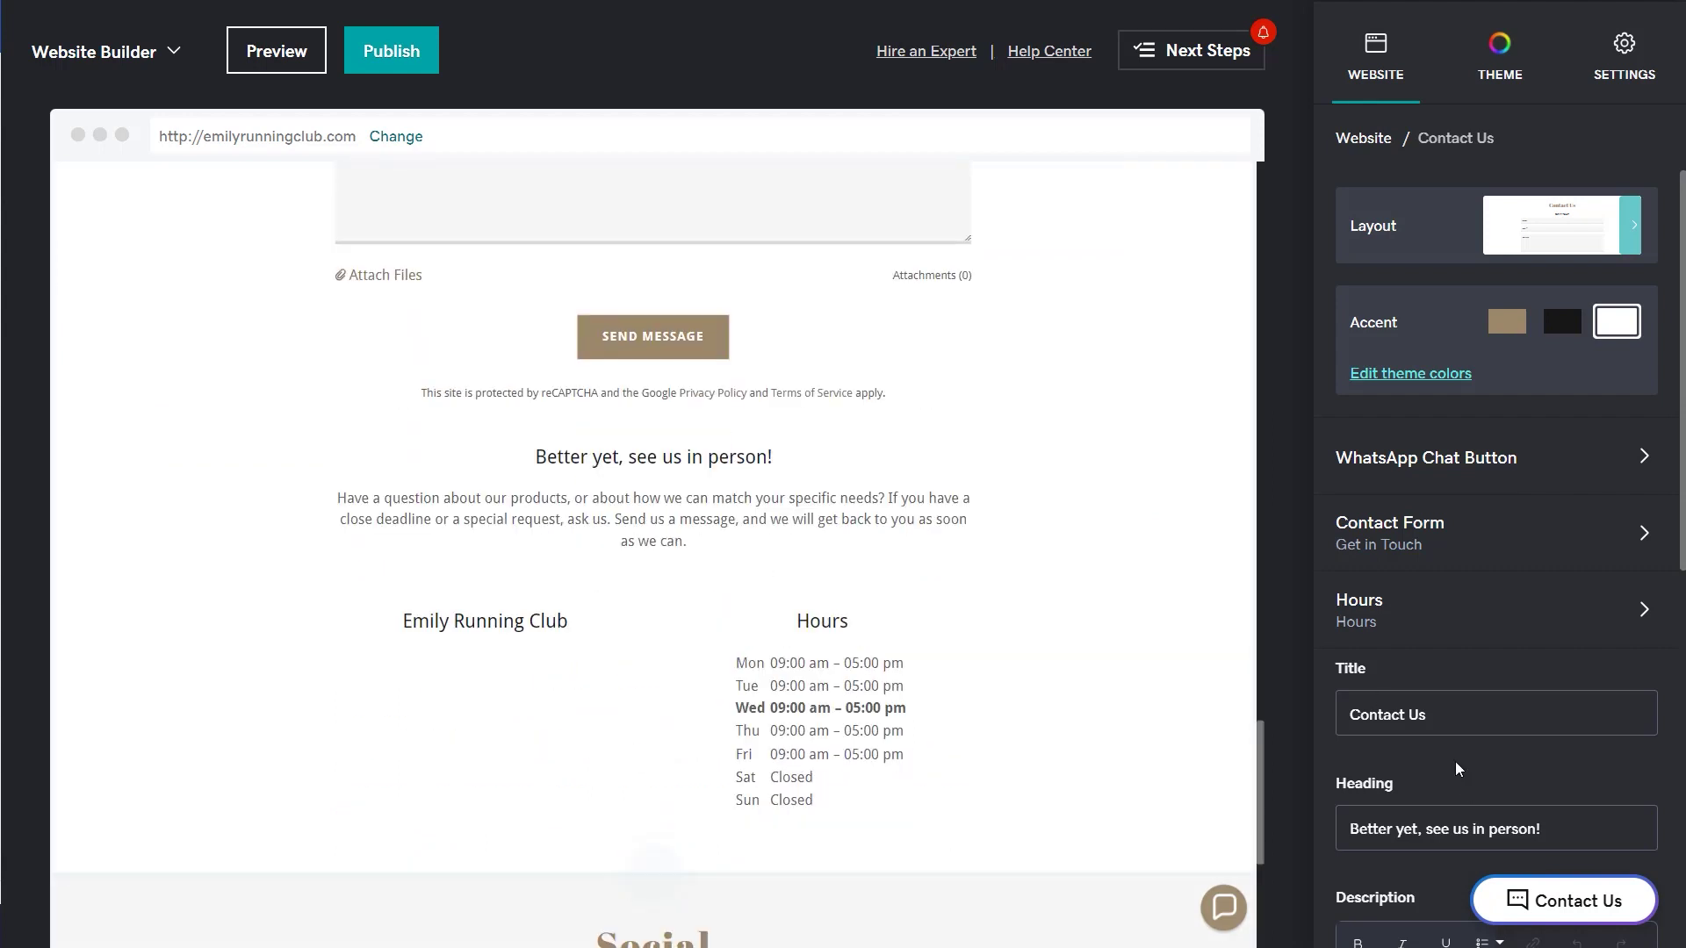
# Retype the contact heading as 'Drop us a line' and select the description for rewriting.
pyautogui.click(797, 457)
pyautogui.moveTo(797, 456); pyautogui.dragTo(485, 456)
pyautogui.write('Drop us a line')
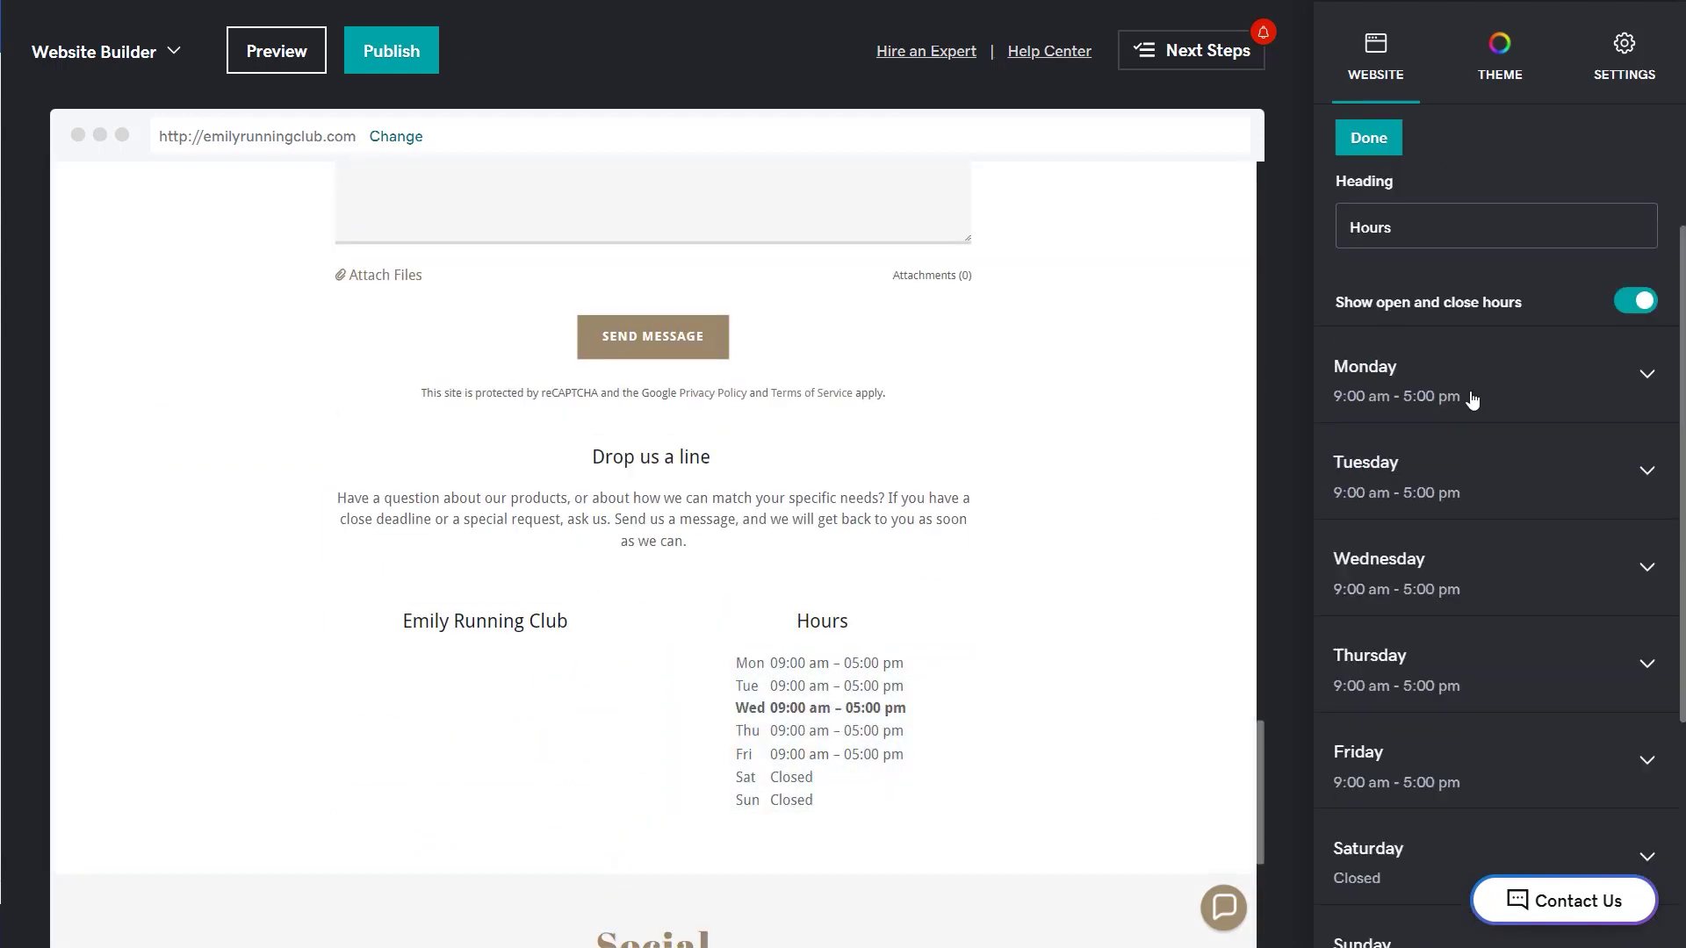
pyautogui.tripleClick(510, 513)
pyautogui.write('Have a question about our runs')
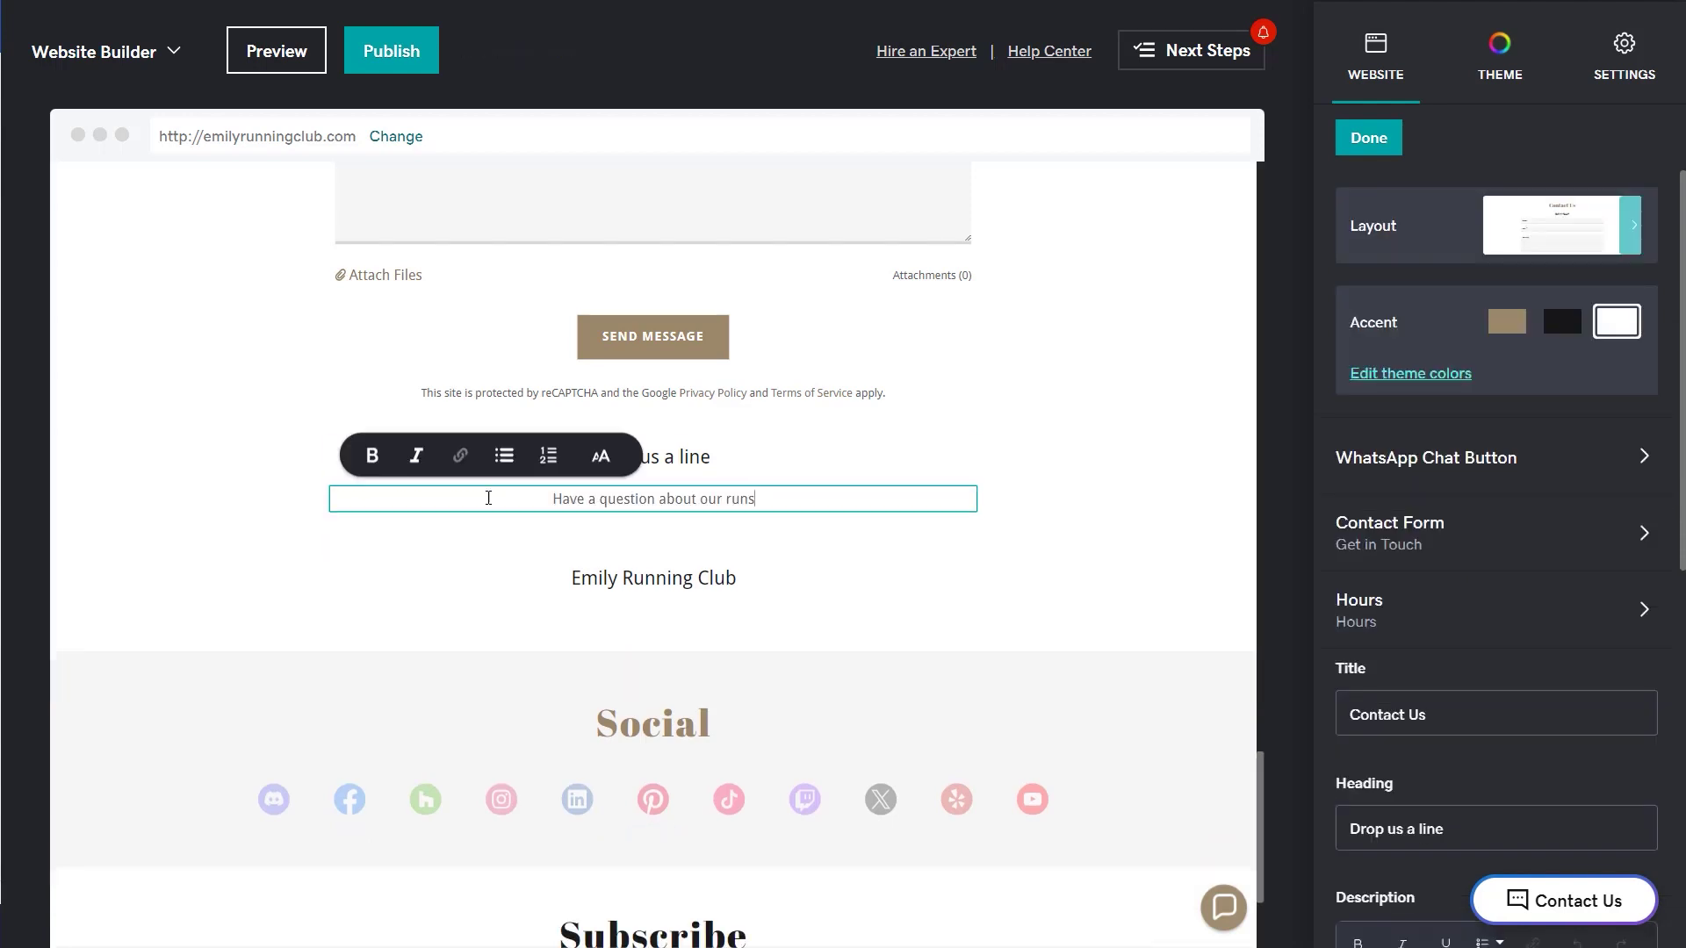
pyautogui.write('.')
pyautogui.scroll(5, 815, 448)
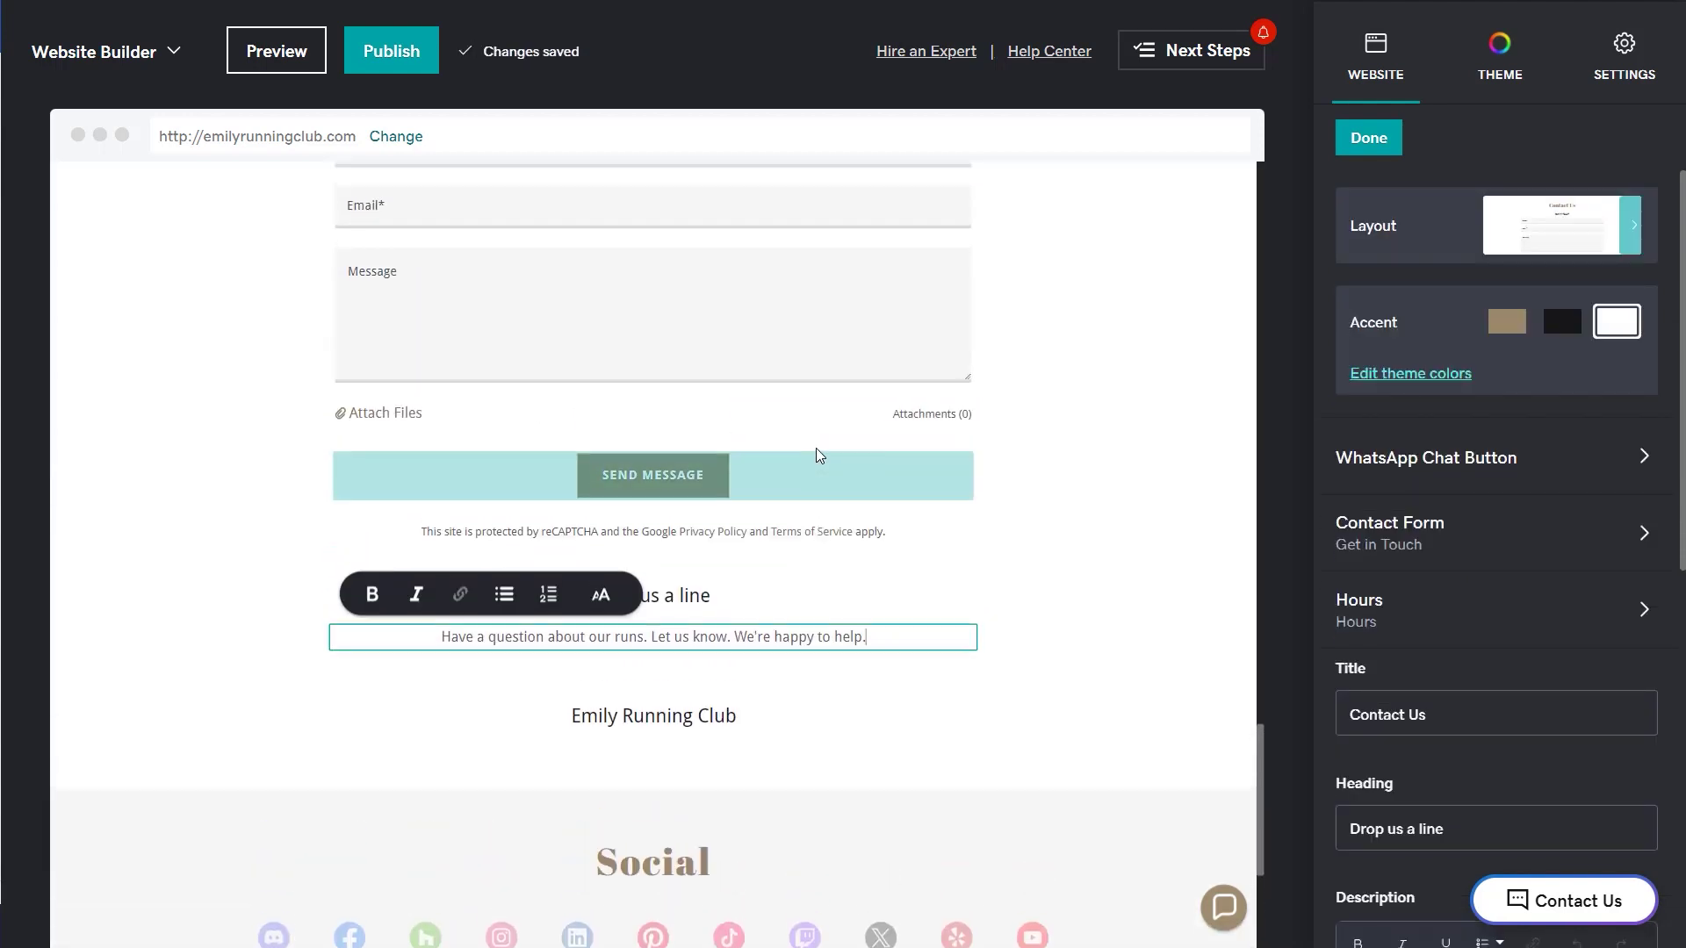
pyautogui.scroll(-5, 1017, 467)
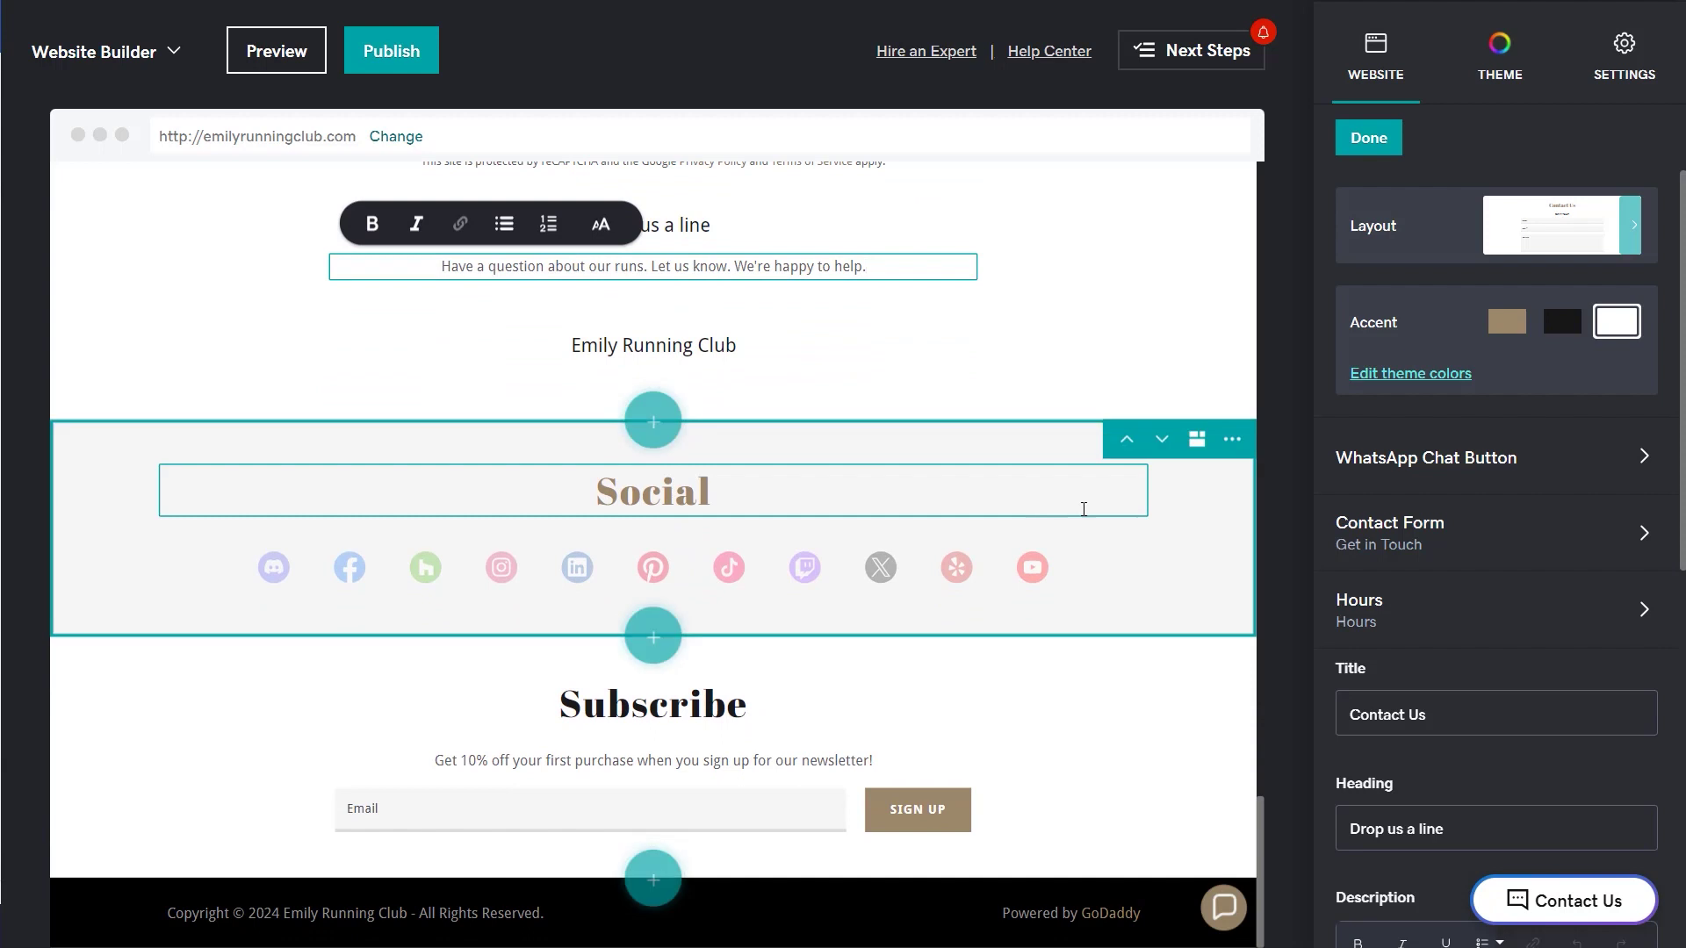
# Title the Social section 'Follow us on Social' and set the Facebook link.
pyautogui.click(1174, 546)
pyautogui.click(586, 496)
pyautogui.write('Follow us on')
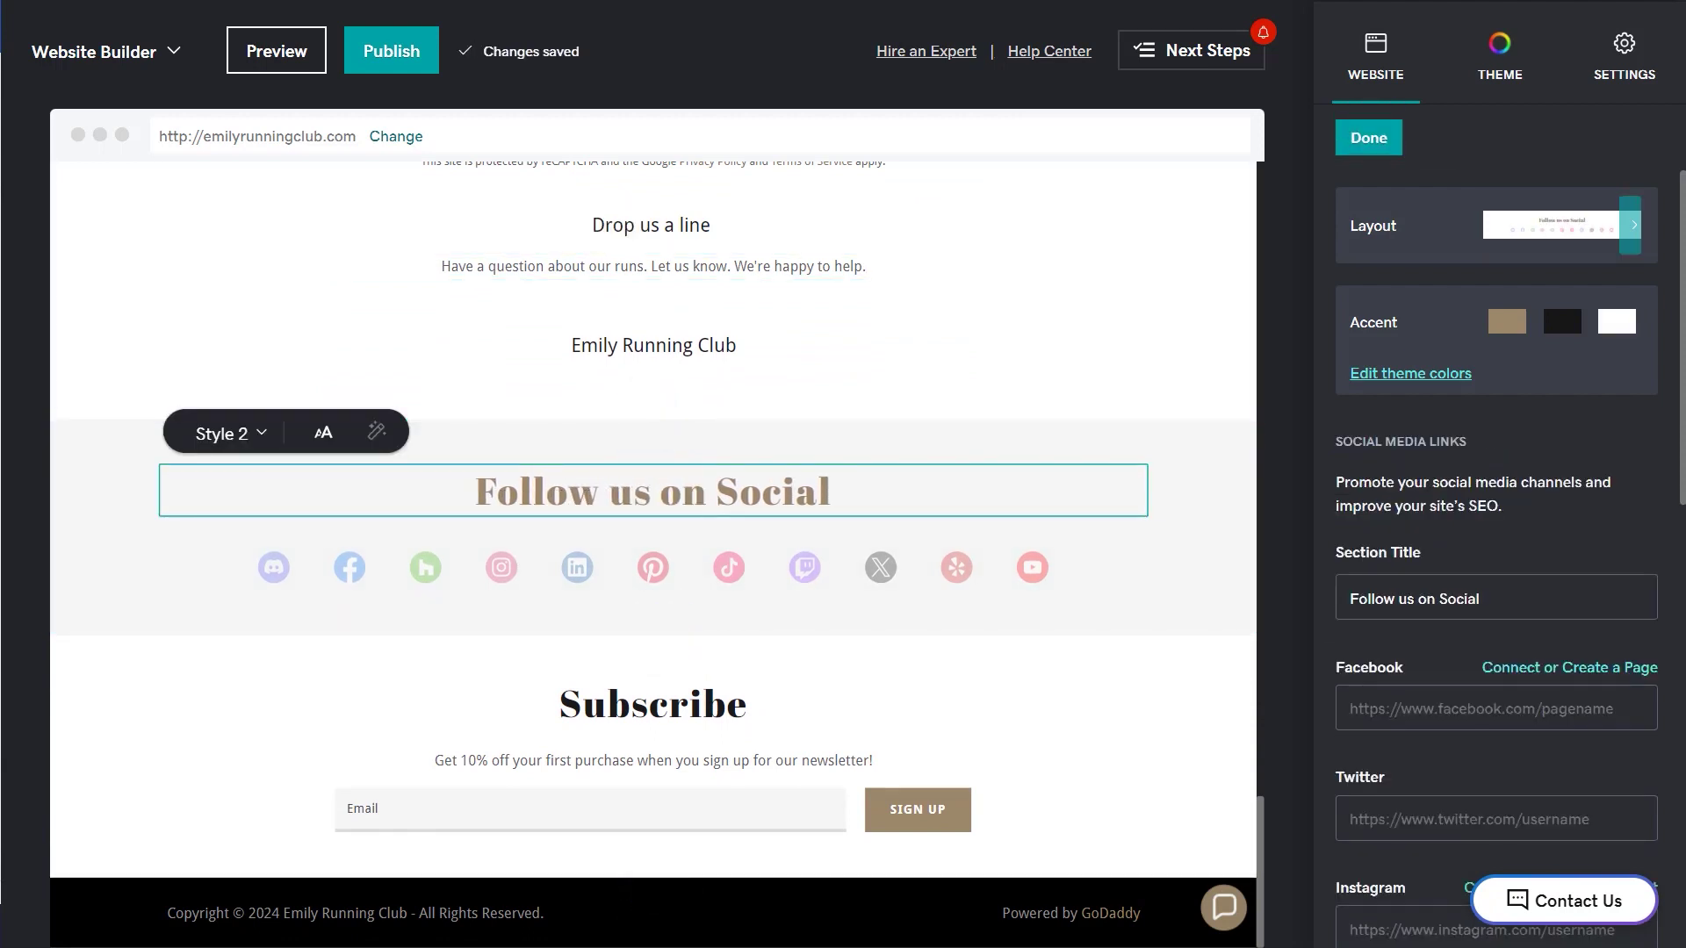
pyautogui.write('https://www.facebook.com/profile.php?id=')
pyautogui.press('Tab')
pyautogui.press('Tab')
pyautogui.write('https://www.instagram.com/lori_johnson_is_cool/')
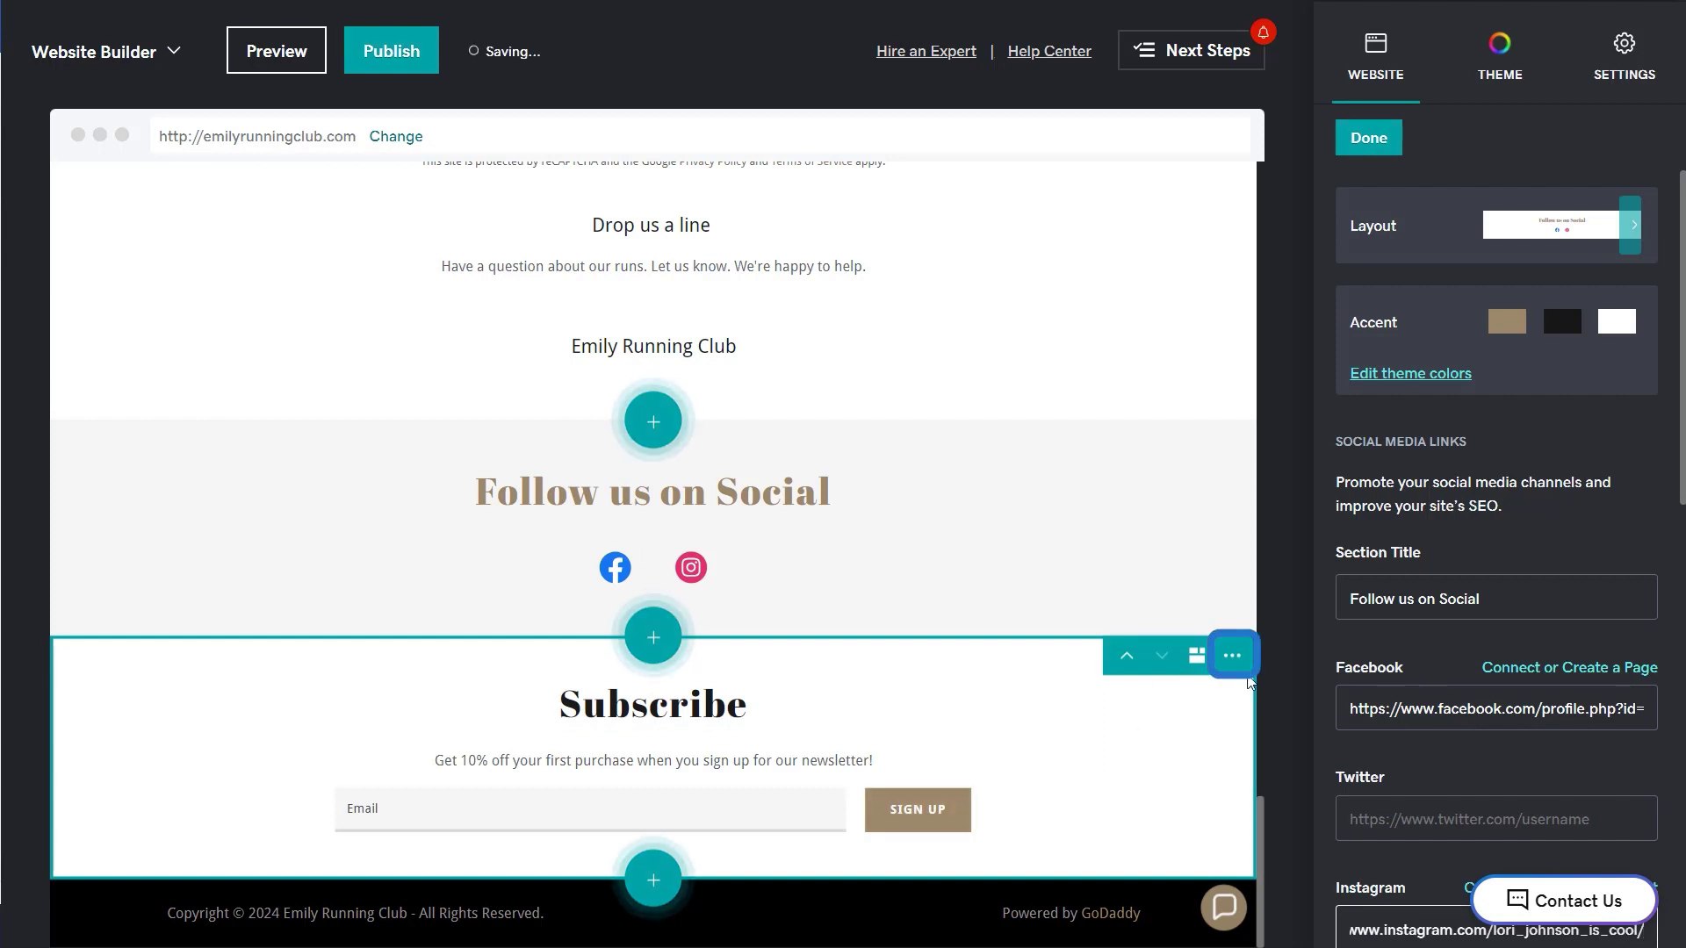
# Delete the Subscribe section from the homepage.
pyautogui.click(1232, 654)
pyautogui.click(1216, 758)
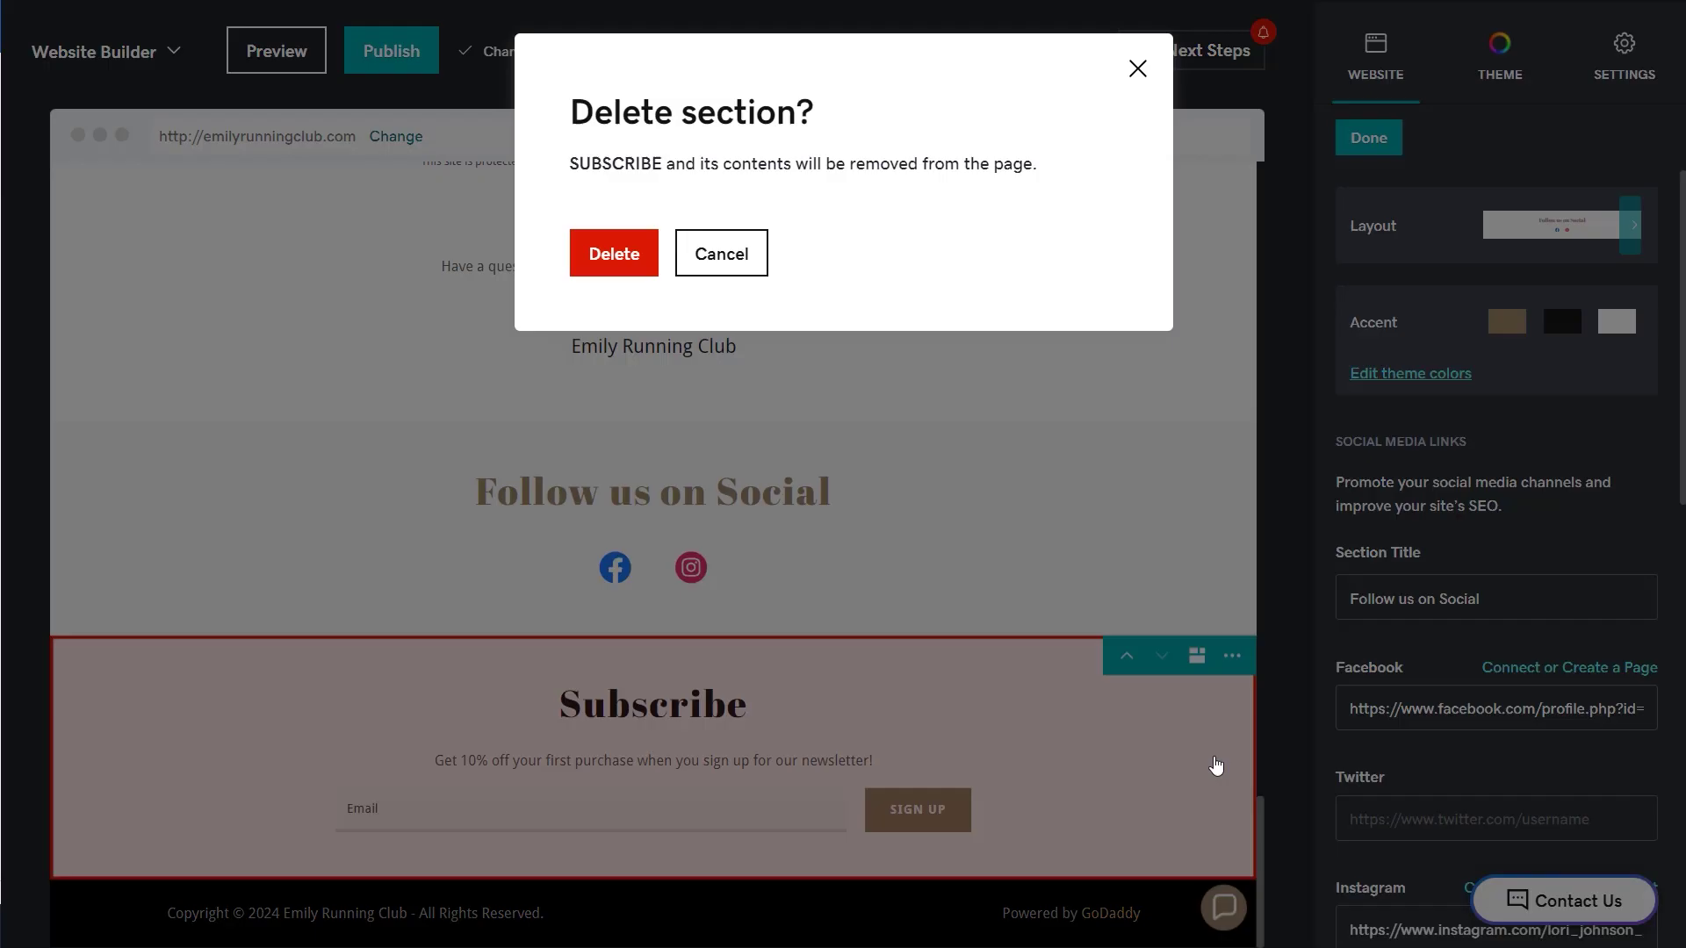
pyautogui.click(617, 253)
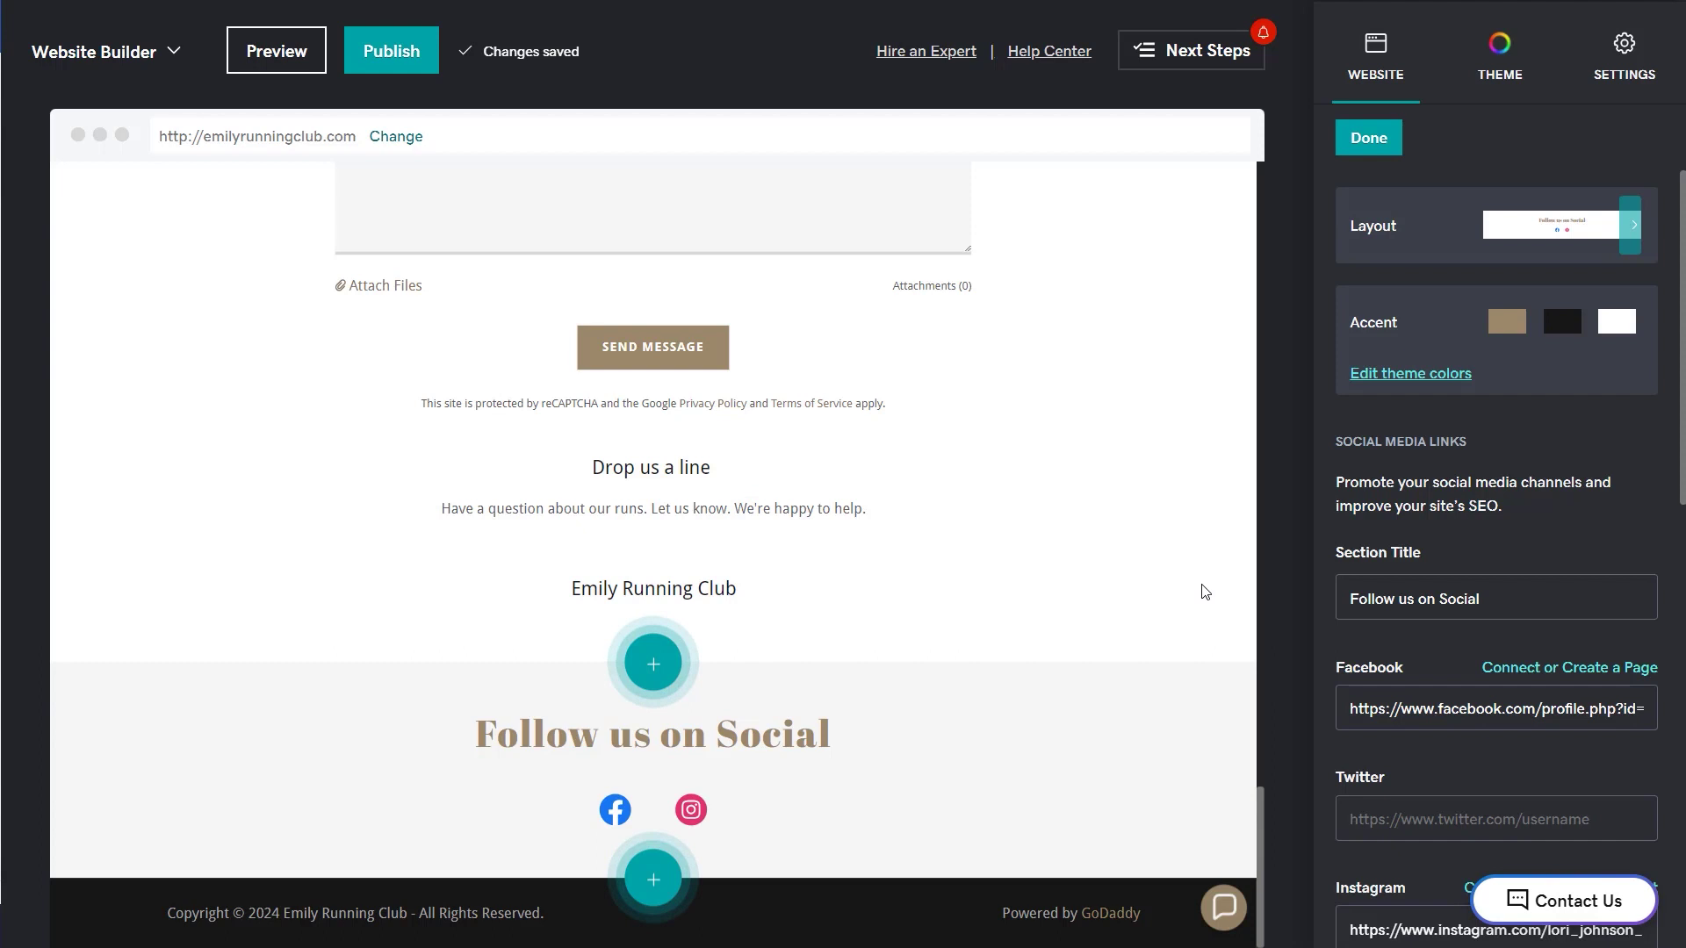
pyautogui.scroll(5, 1203, 592)
pyautogui.scroll(5, 1181, 591)
pyautogui.scroll(5, 1181, 590)
# Remove the Hello line above 'Discover the Joy' and publish the site.
pyautogui.click(762, 745)
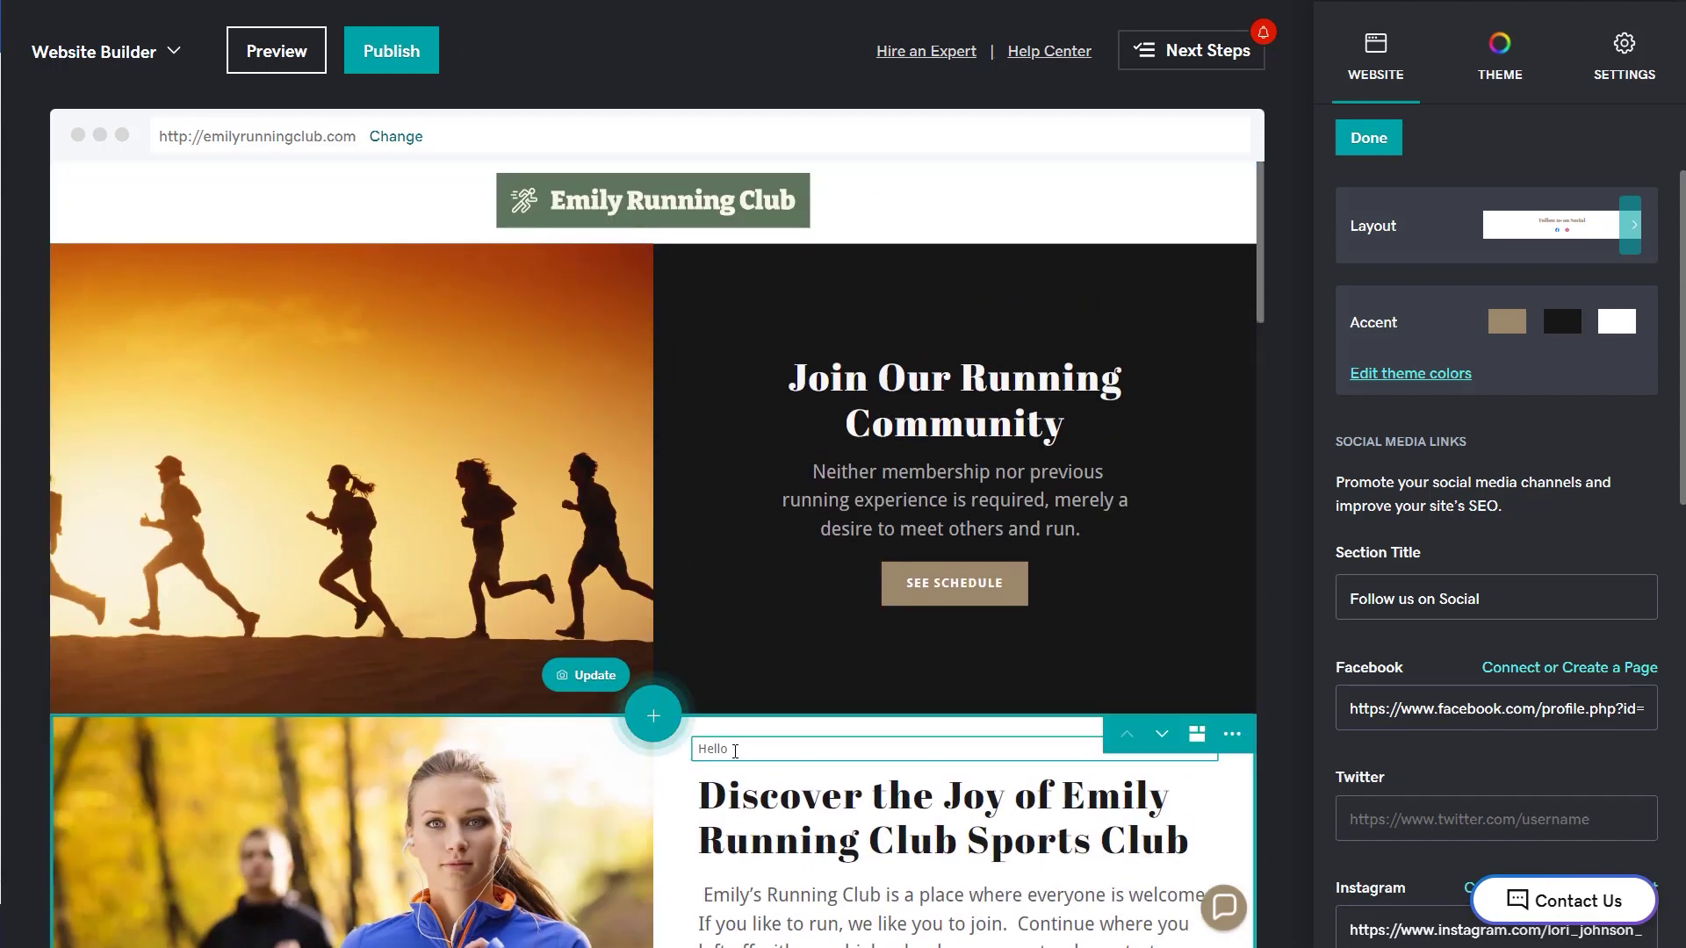
pyautogui.write('Hell')
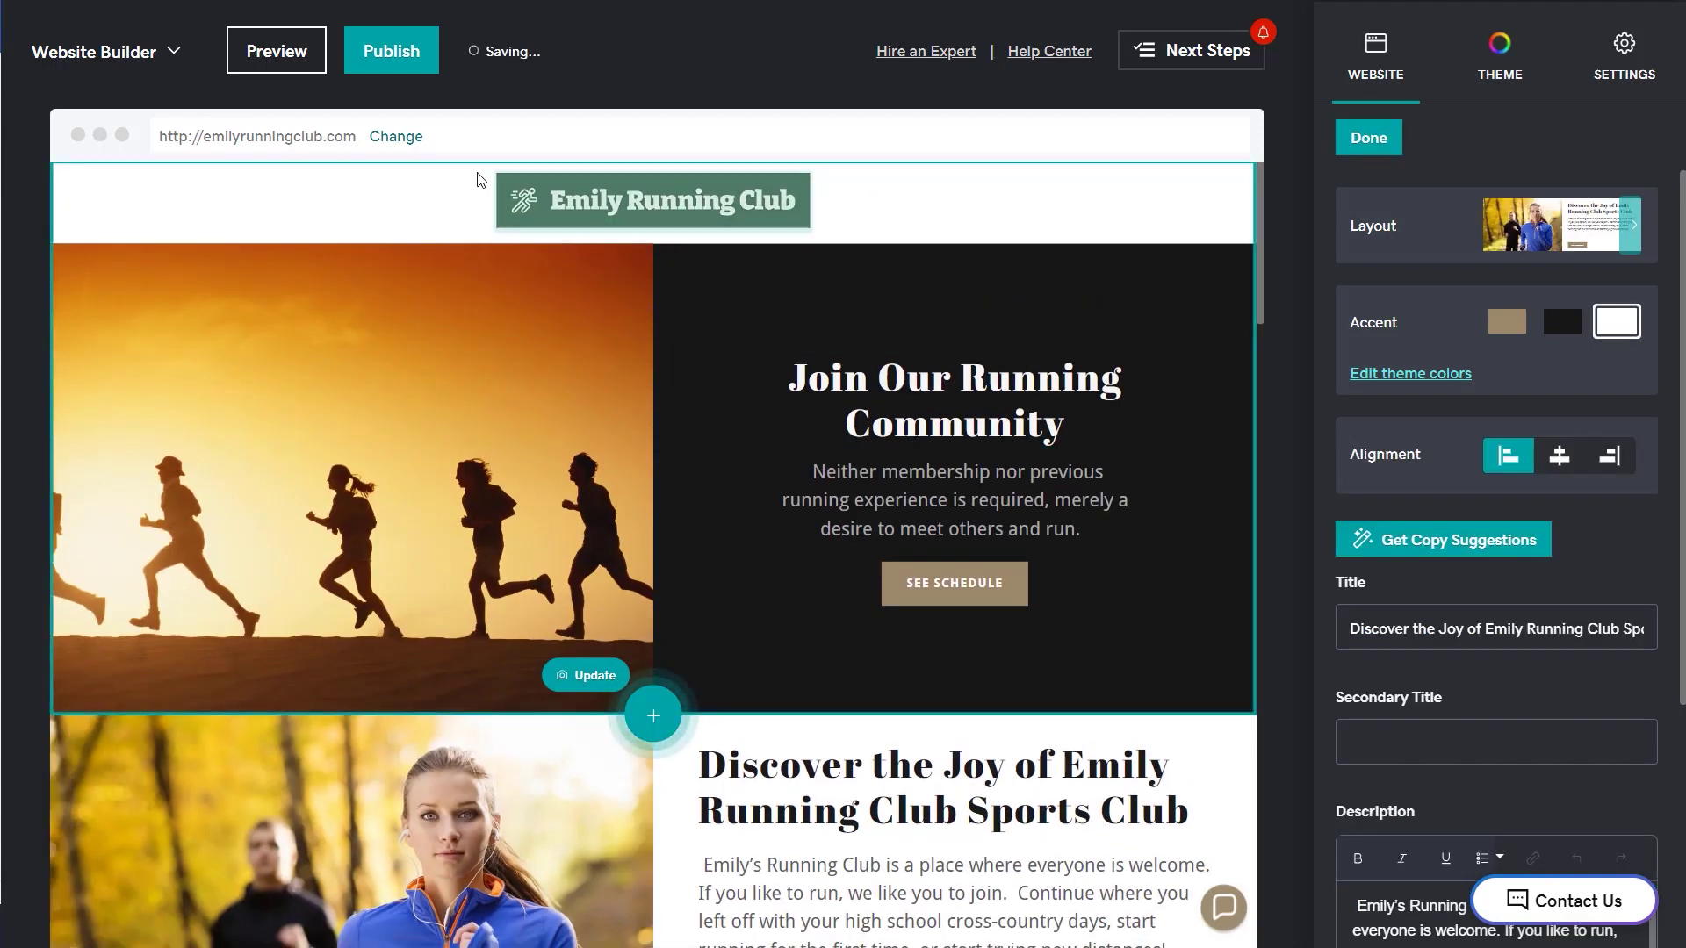
pyautogui.click(364, 63)
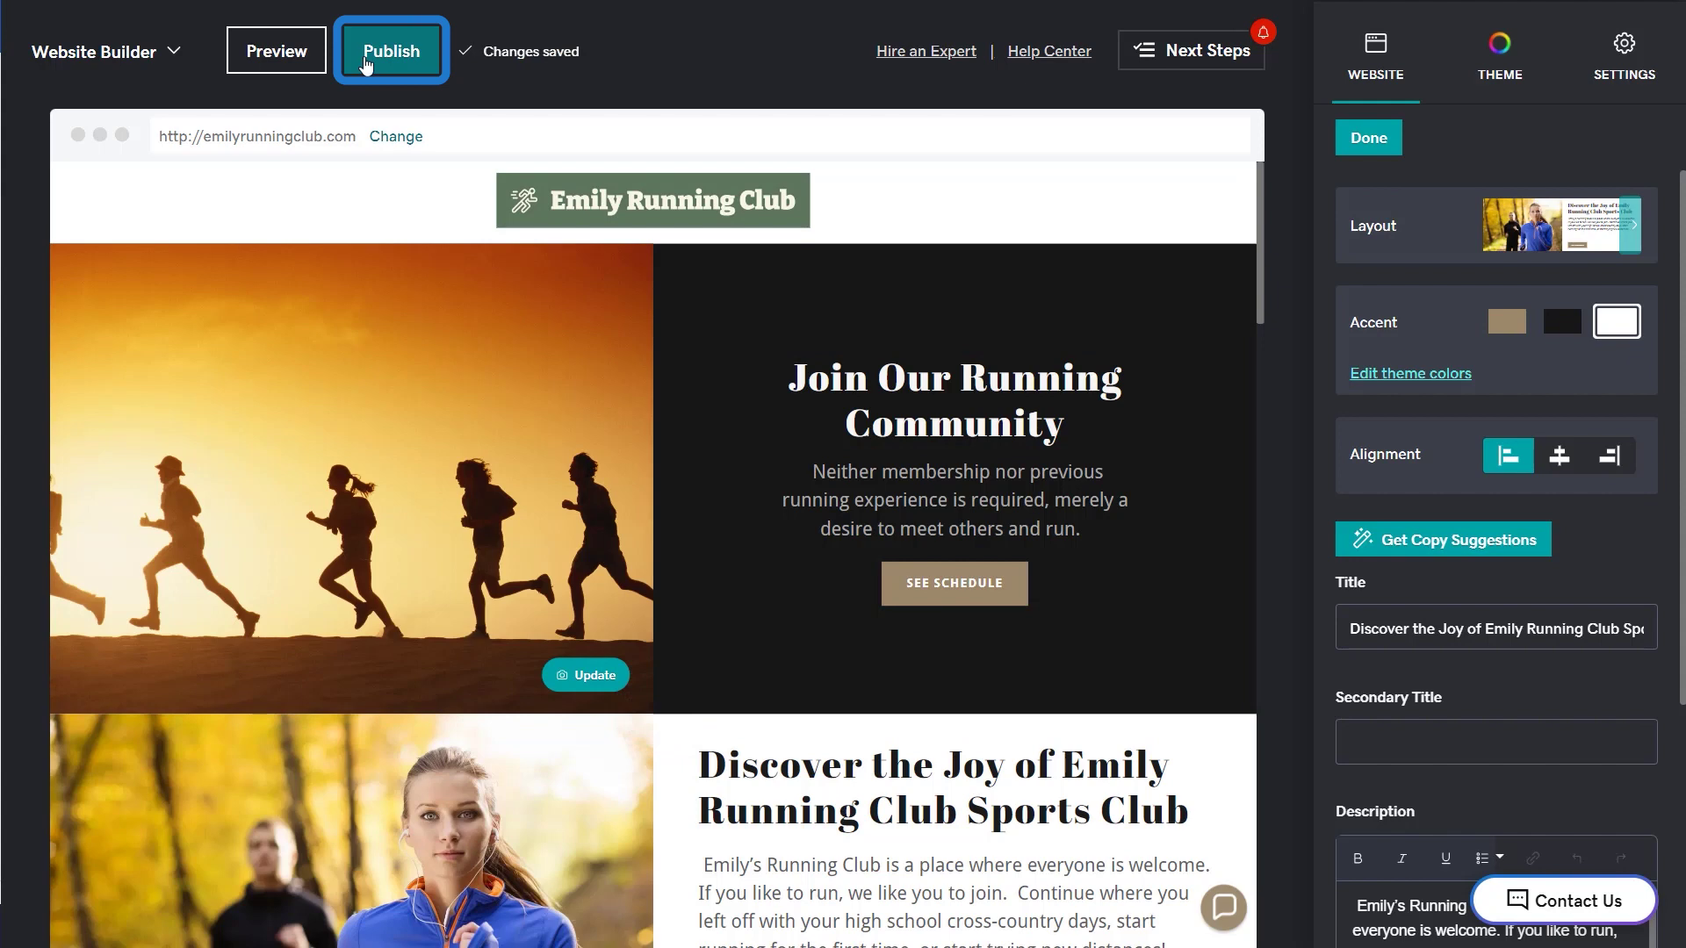